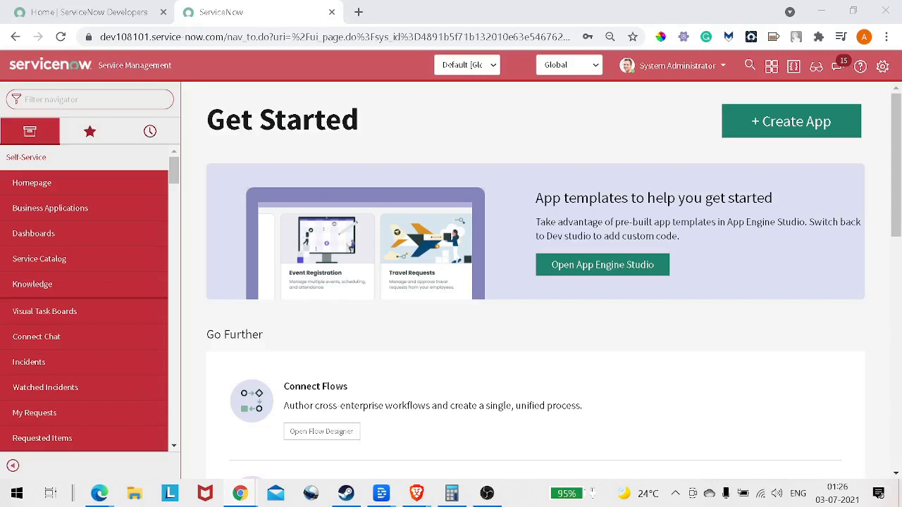
Open the incident table's list in a new browser tab by entering incident.LIST in the navigator filter
click(53, 100)
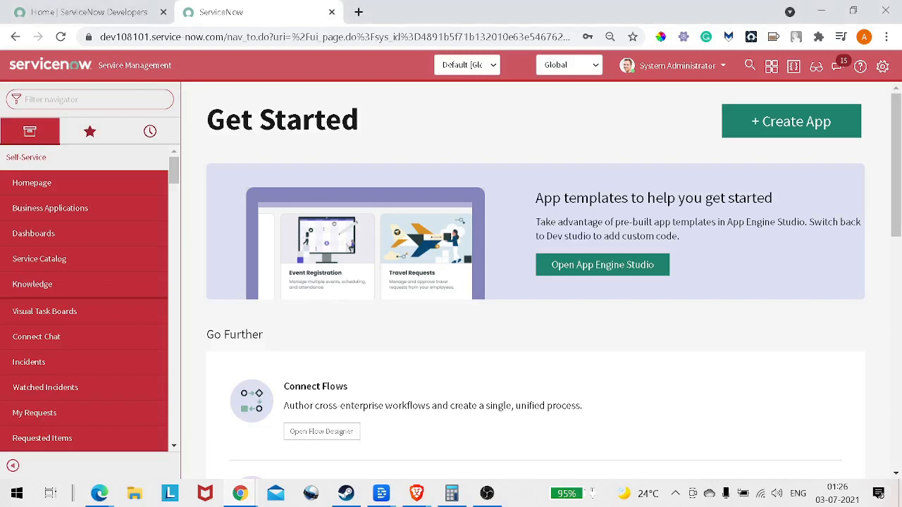
text(incident)
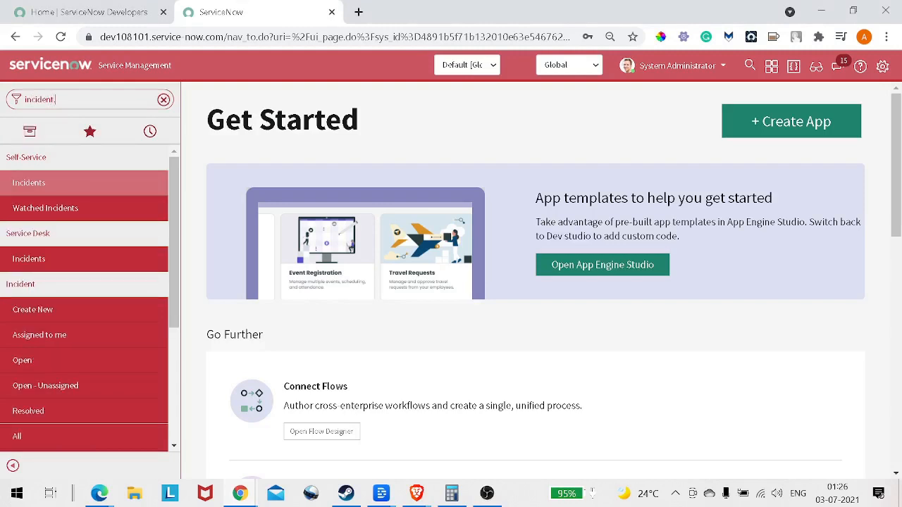
text(.LIST)
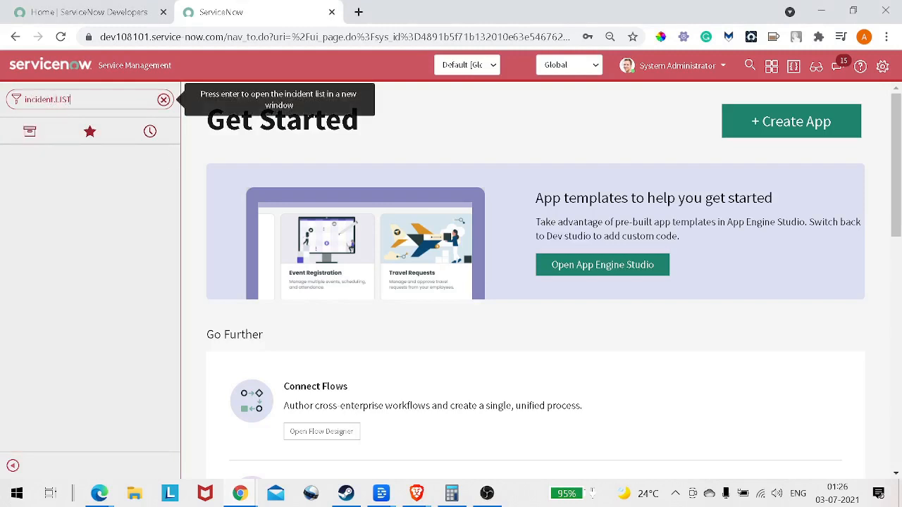
key(Return)
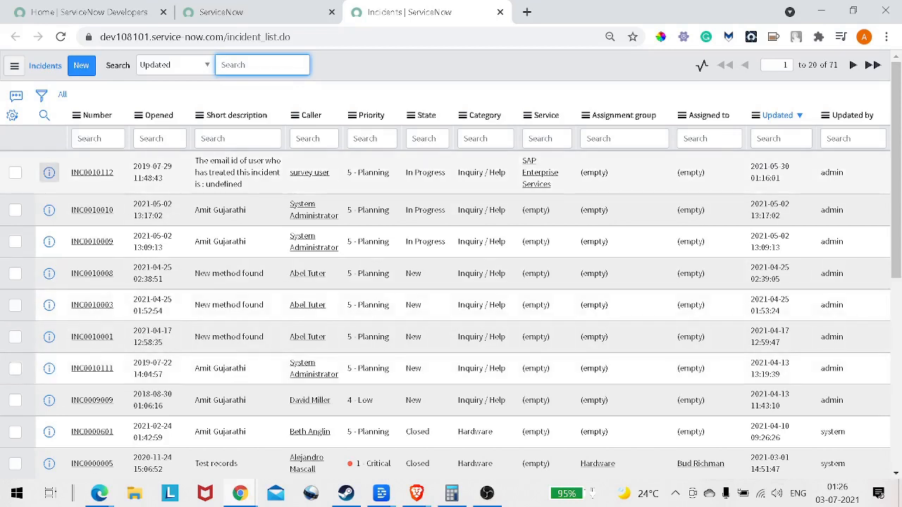
Open the record of incident INC0010112 in a new browser tab and switch to it
right_click(49, 172)
click(91, 181)
key(ctrl+Tab)
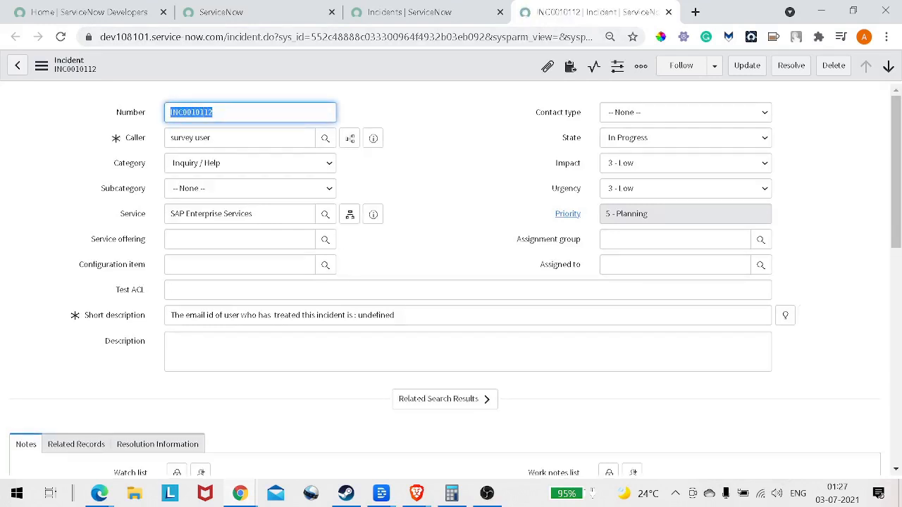
Append "hello" to the incident's short description, save the record, and return to a refreshed incident list
double_click(393, 315)
click(396, 315)
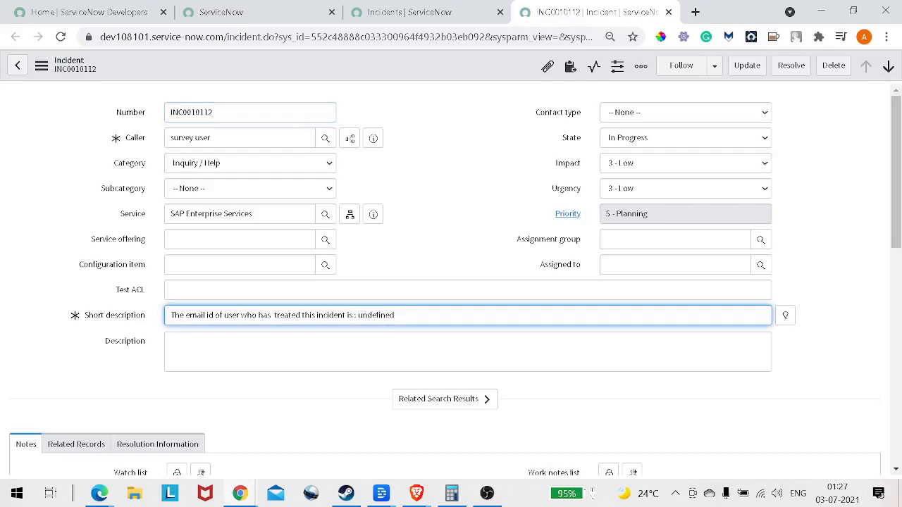
text(hello)
right_click(415, 60)
click(427, 68)
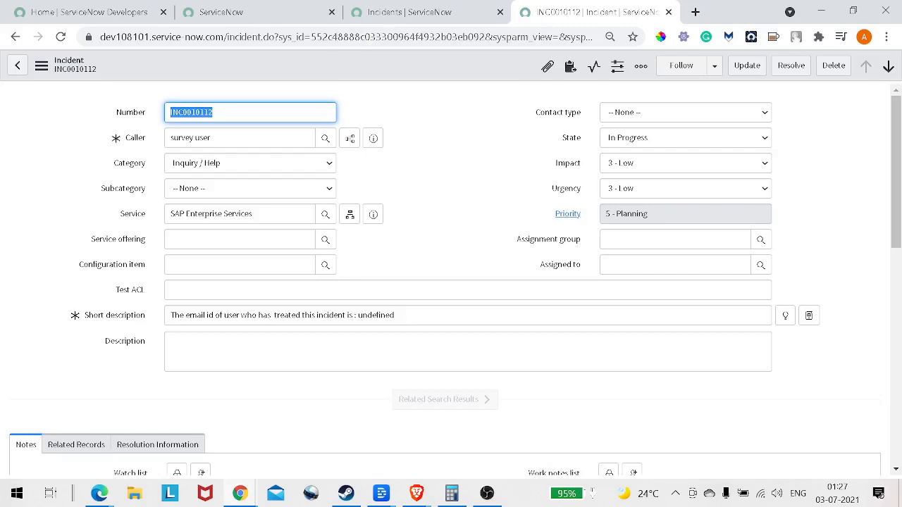
key(ctrl+shift+Tab)
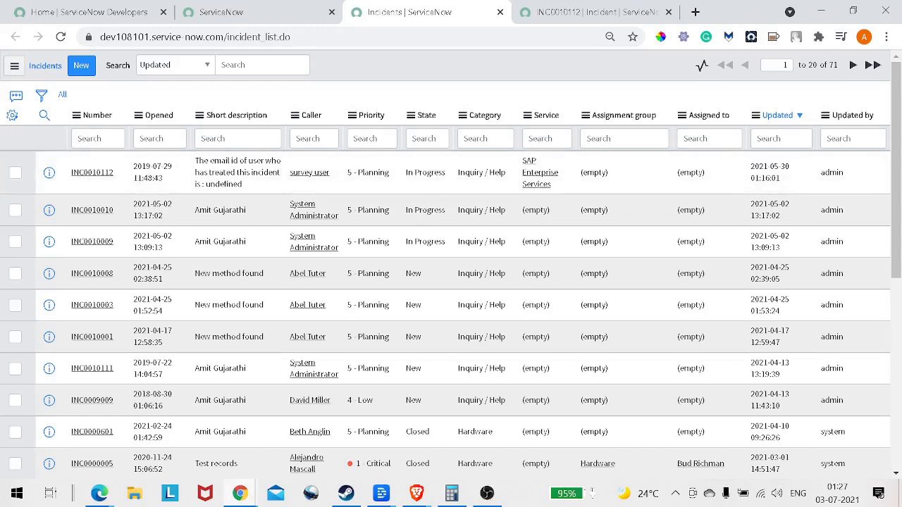
click(62, 95)
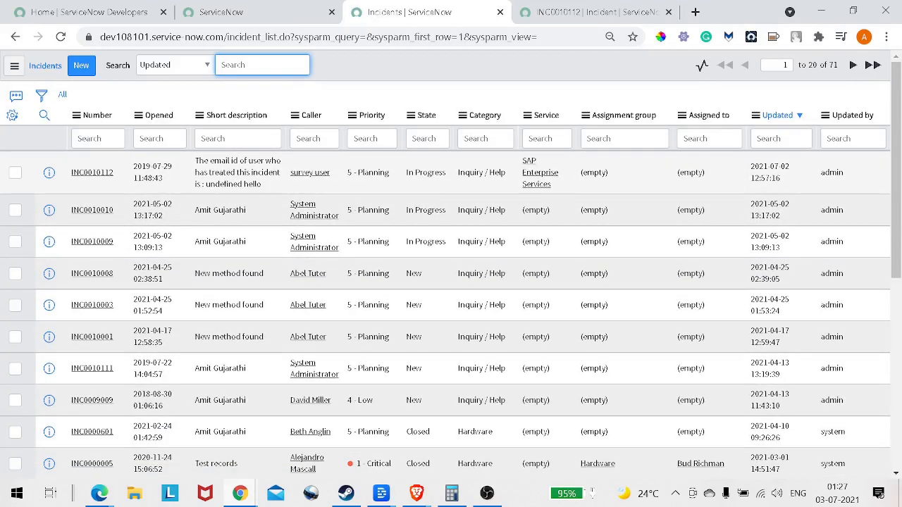
Edit INC0010112's short description directly in the list to a person's first name followed by "is good person"
click(238, 173)
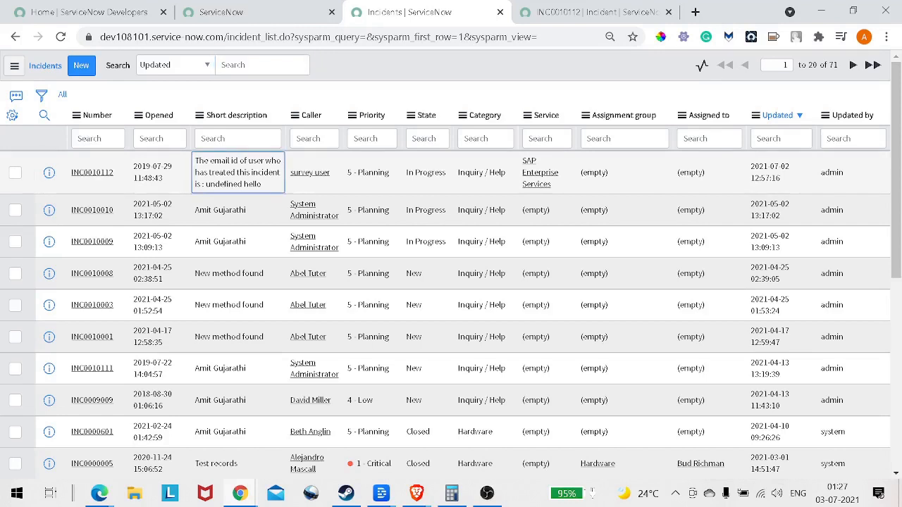
key(Return)
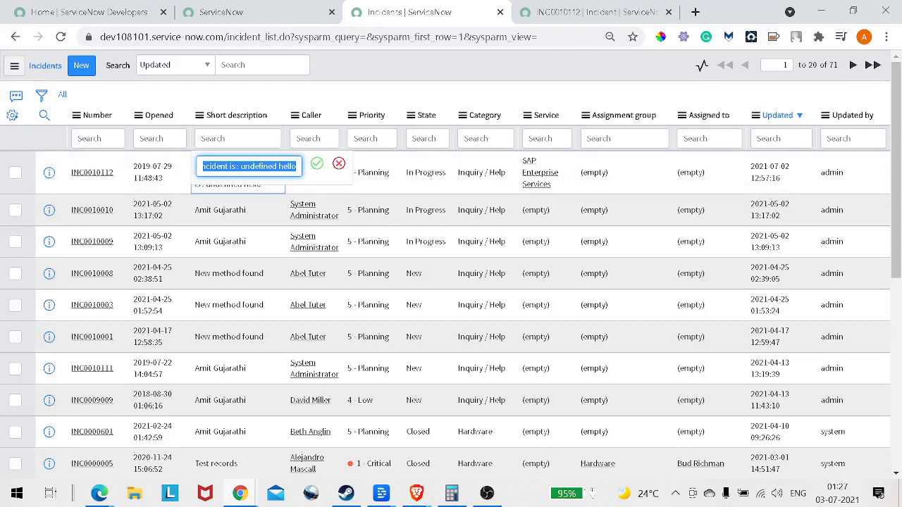
text(Amit is)
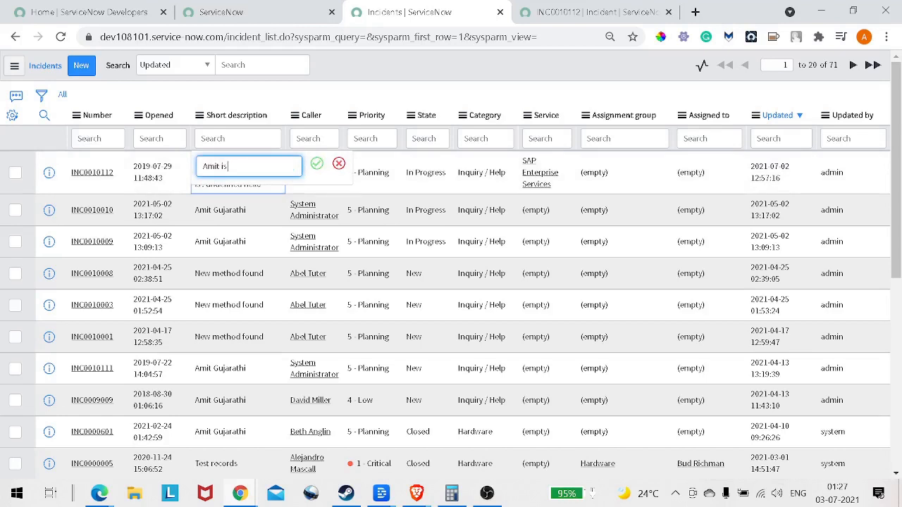
text( good person)
key(Return)
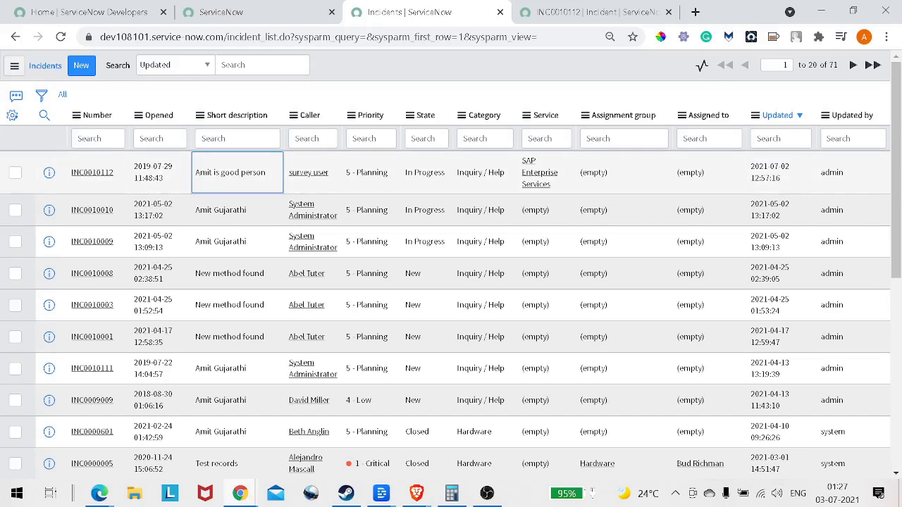
Try to set INC0010112's priority to 2 - High directly in the list, and refresh the incident list
double_click(371, 173)
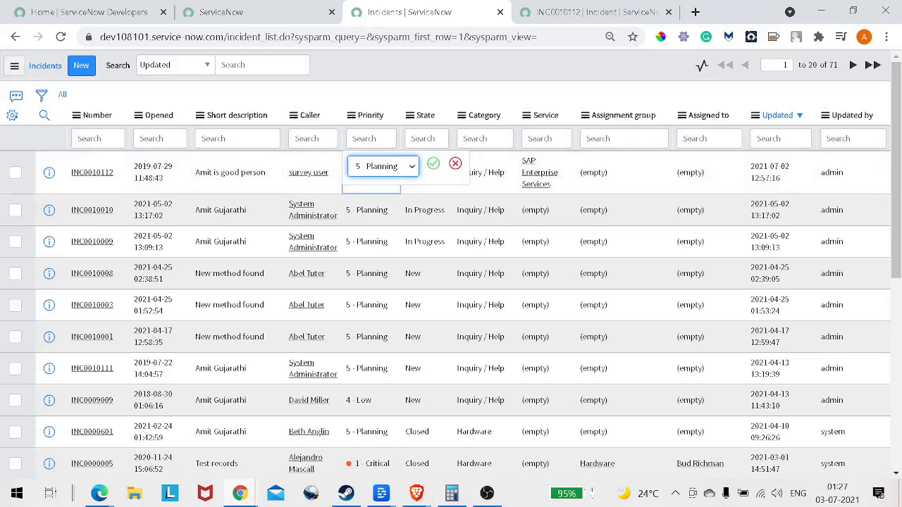
click(383, 166)
key(Down)
key(Down)
key(Down)
key(Up)
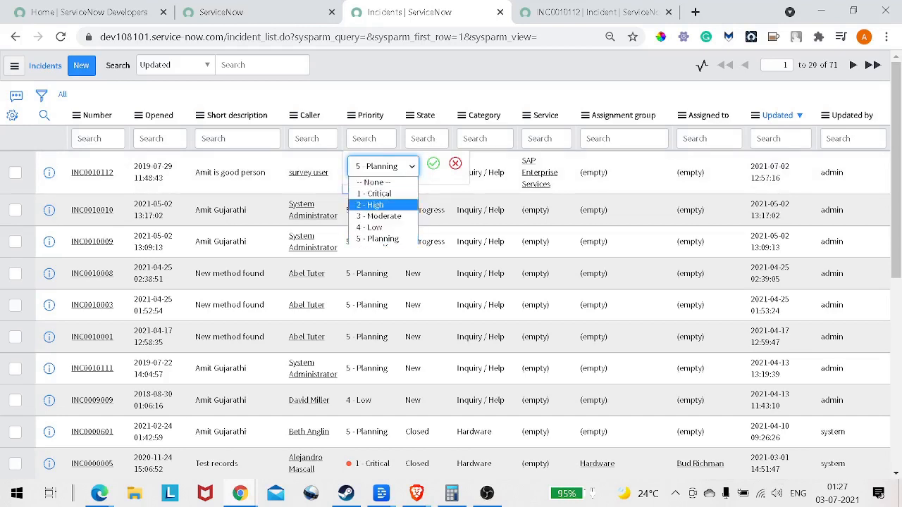
key(Return)
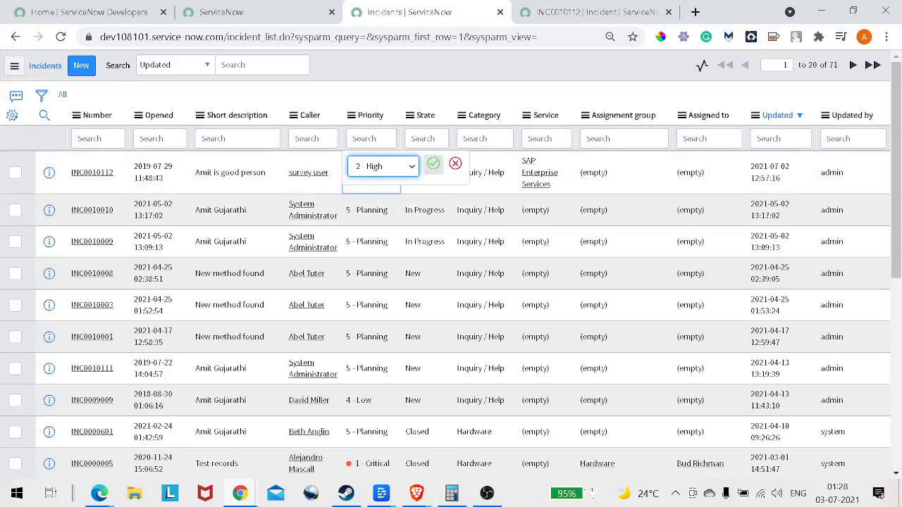
click(432, 164)
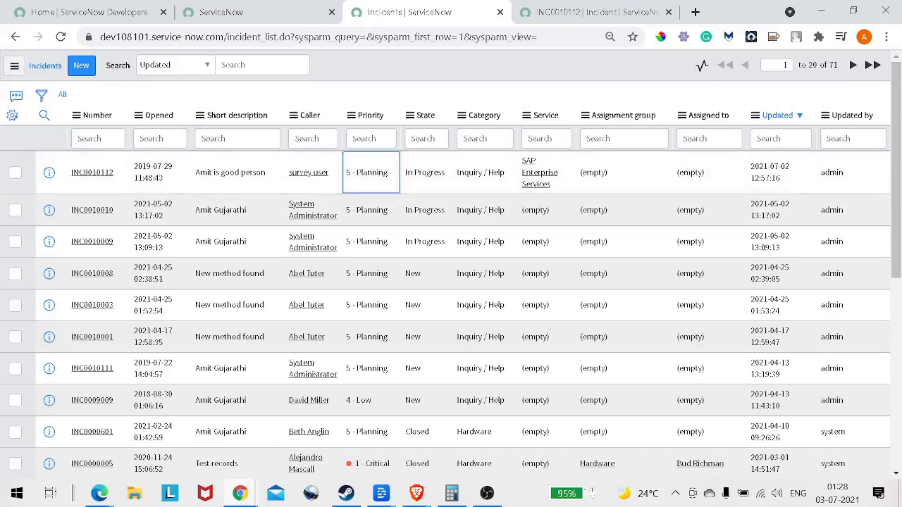
click(62, 94)
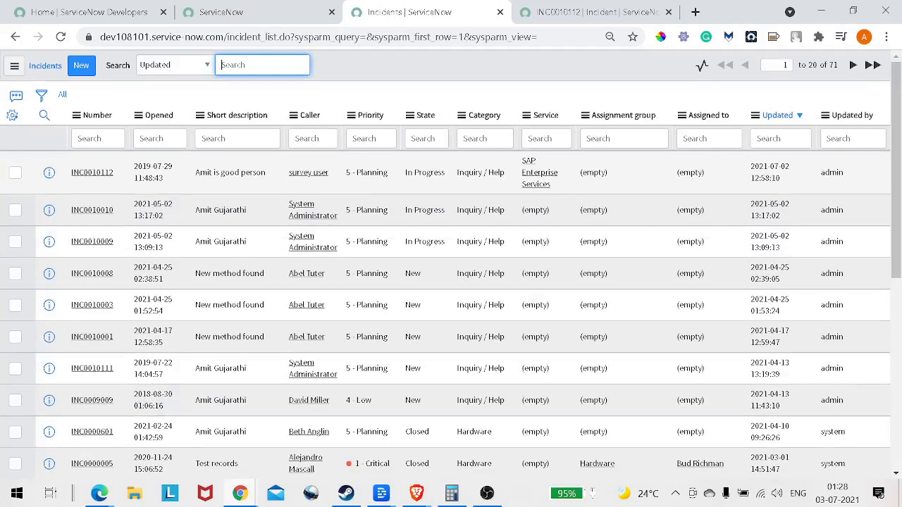
Set the state of incident INC0010112 to On Hold directly in the list
double_click(429, 173)
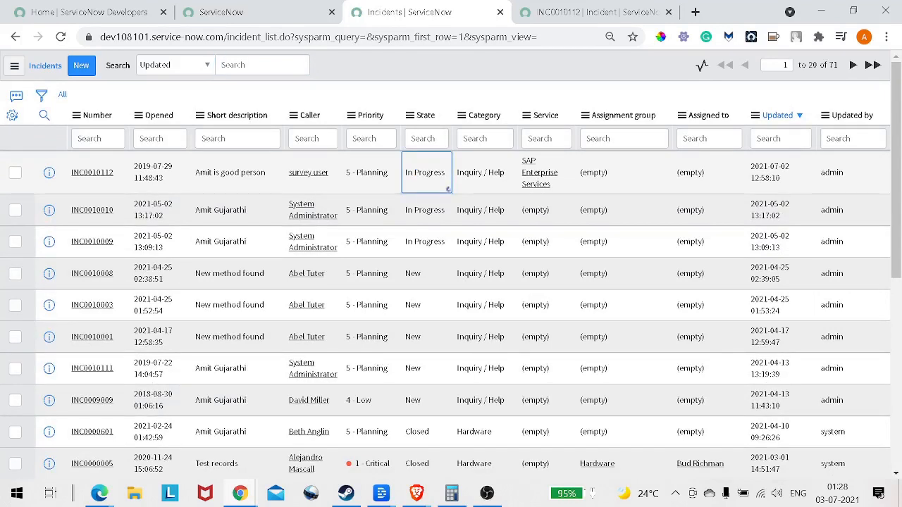
click(440, 167)
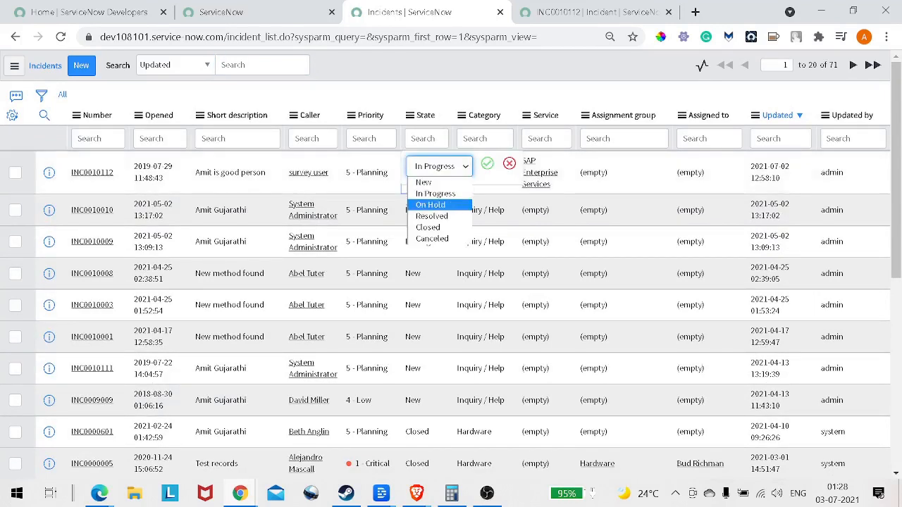
click(429, 204)
click(487, 163)
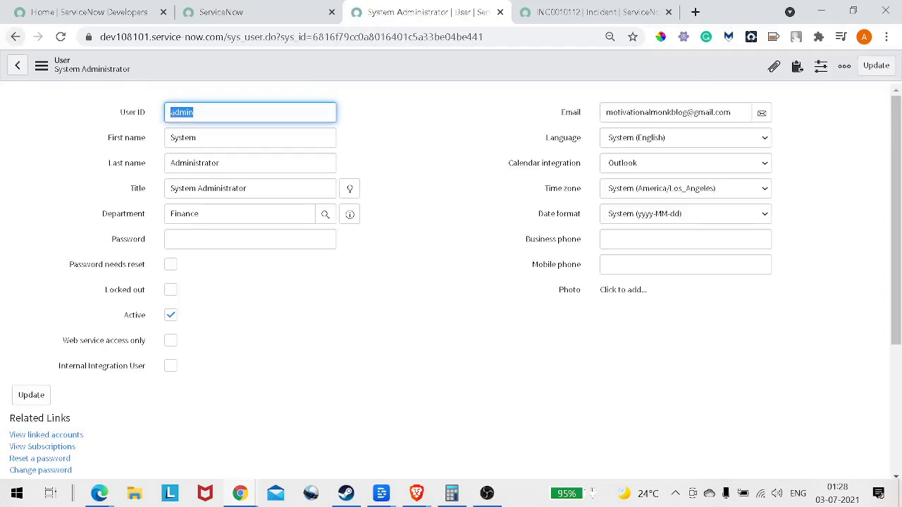
Go back to the incident list and change INC0010010's caller to the recently selected user
click(16, 37)
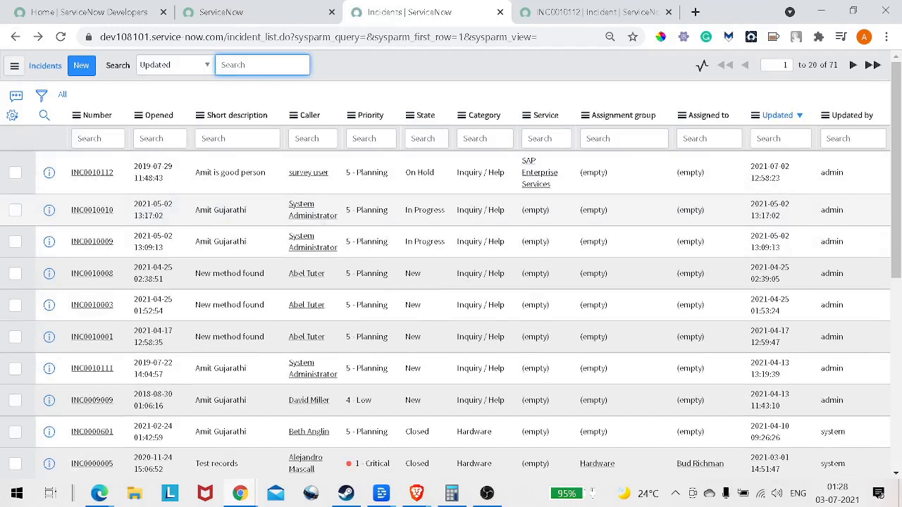
click(313, 210)
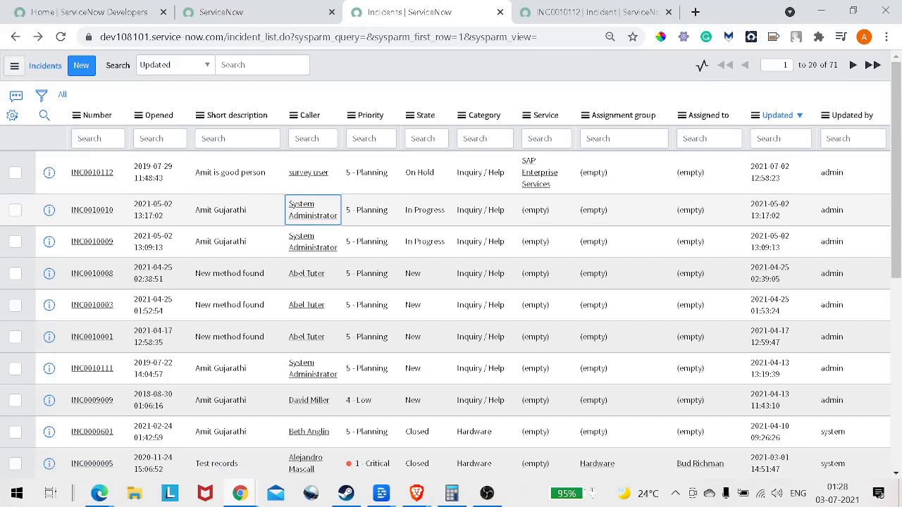
double_click(324, 204)
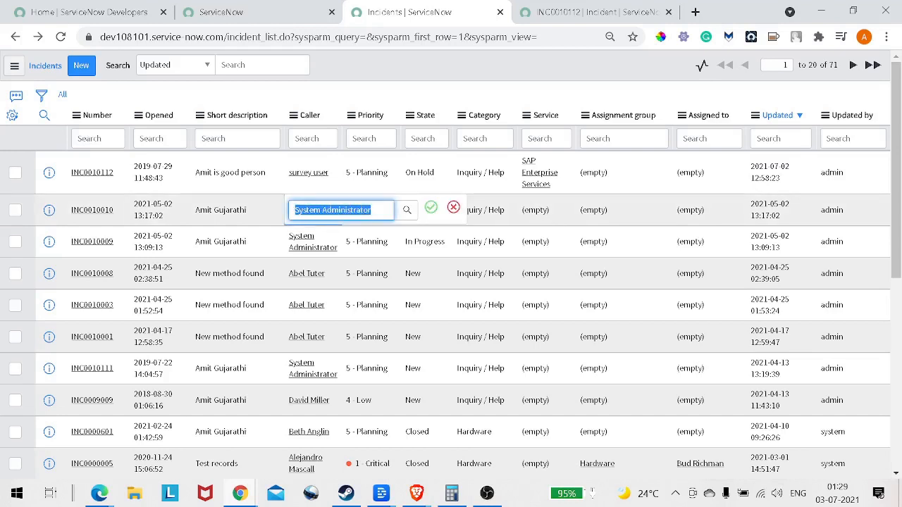
key(BackSpace)
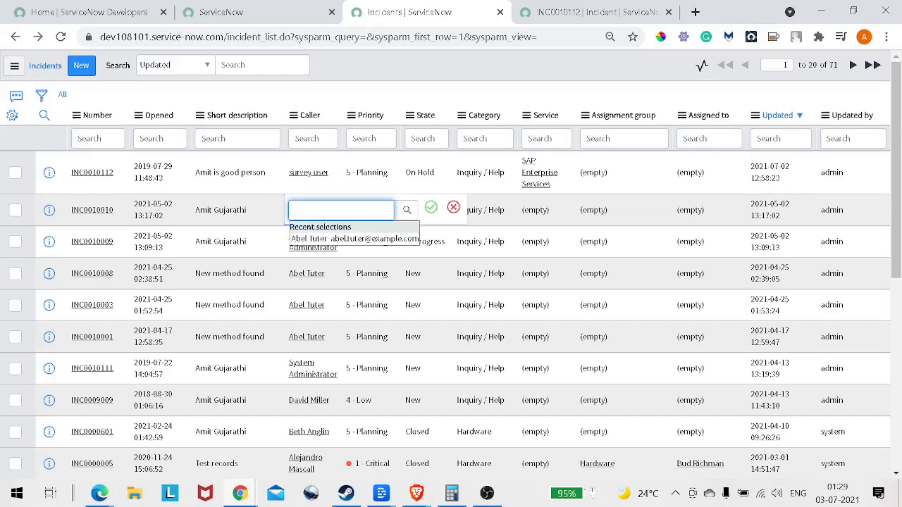
click(354, 239)
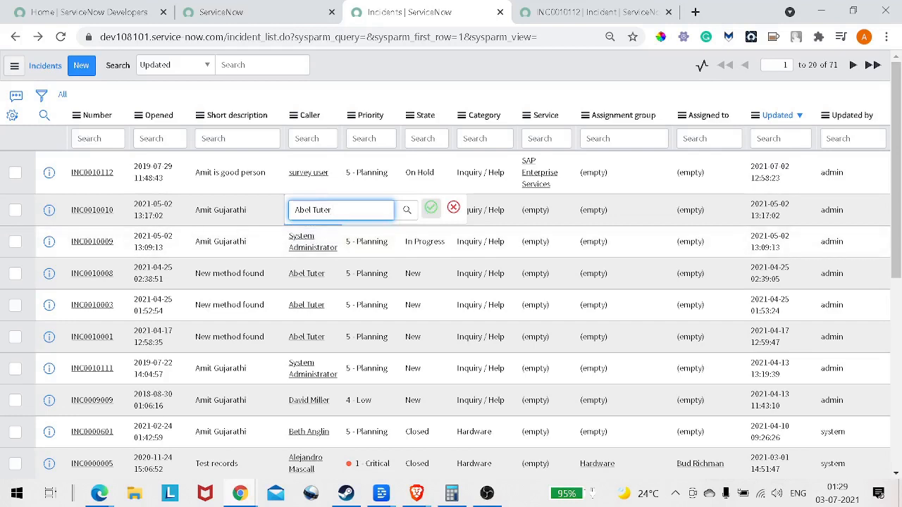
click(431, 208)
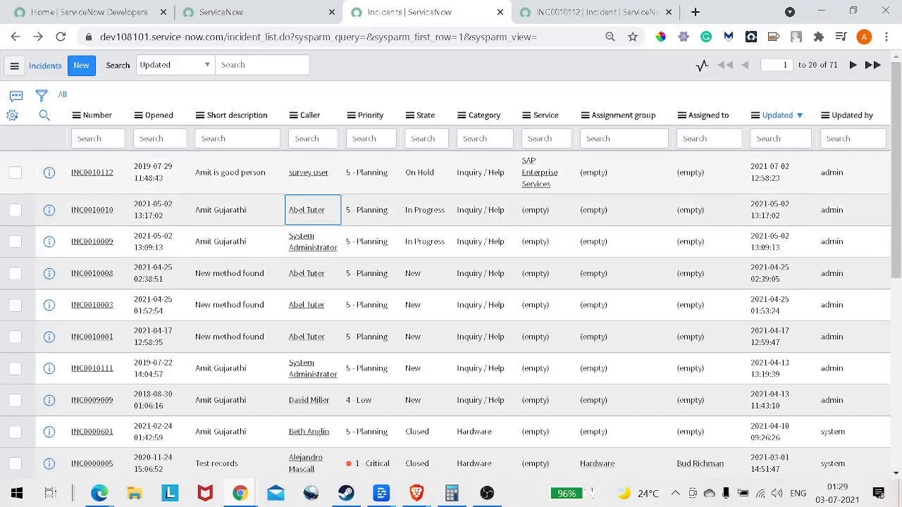
drag(195, 172, 266, 172)
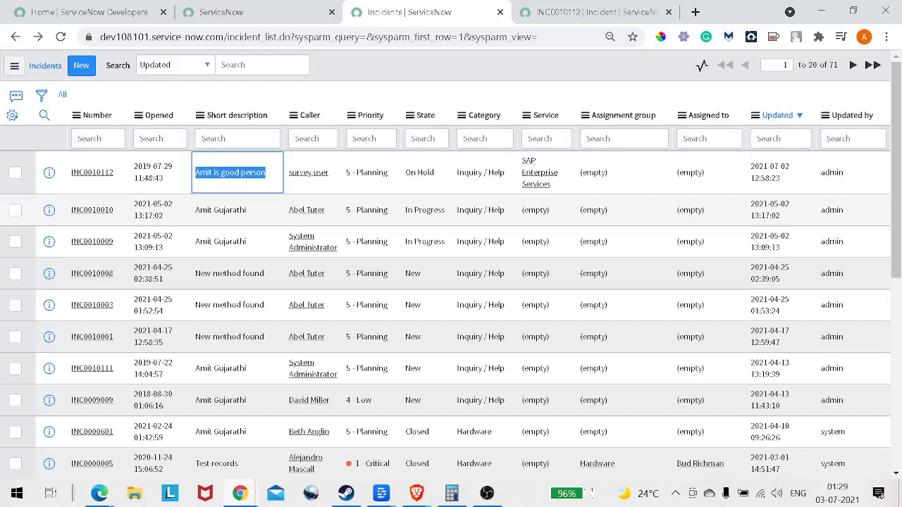
drag(196, 210, 249, 210)
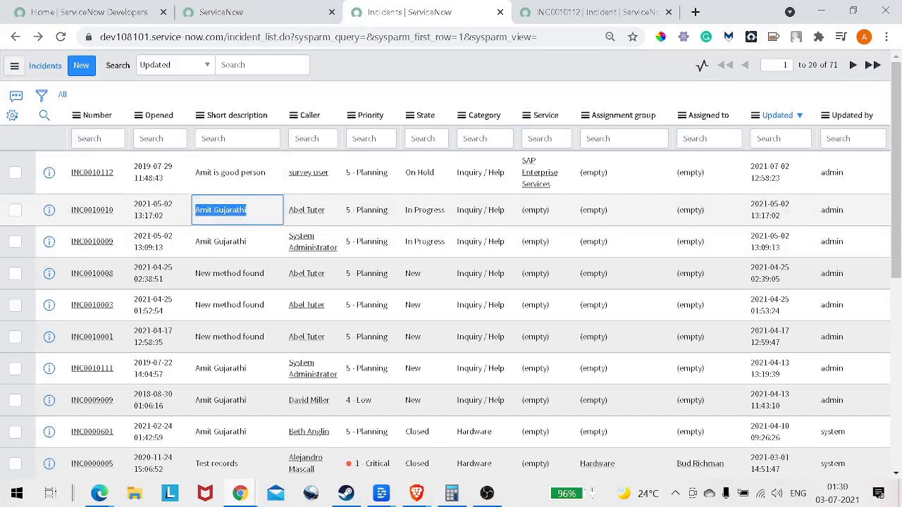
Set the short descriptions of the first five incidents in one list edit to the person's first name followed by "is niceperson"
click(235, 172)
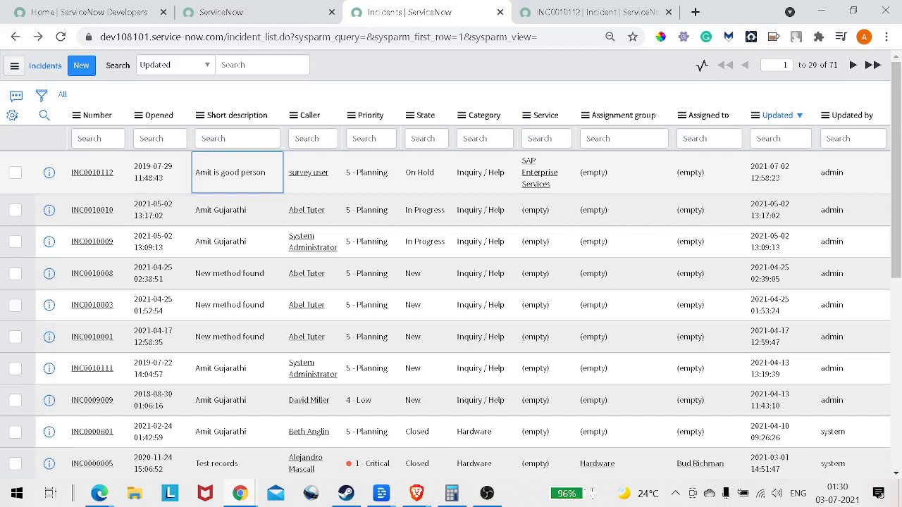
key(shift+Down)
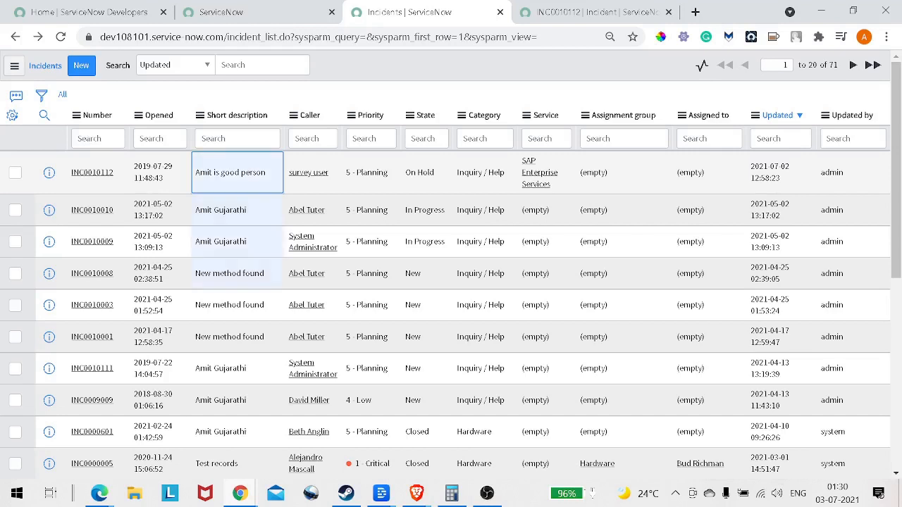
key(shift+Down)
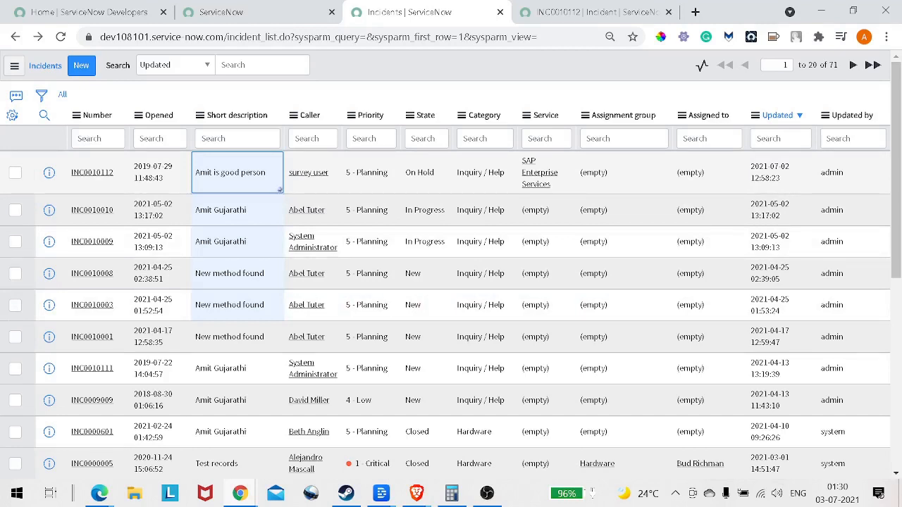
key(Return)
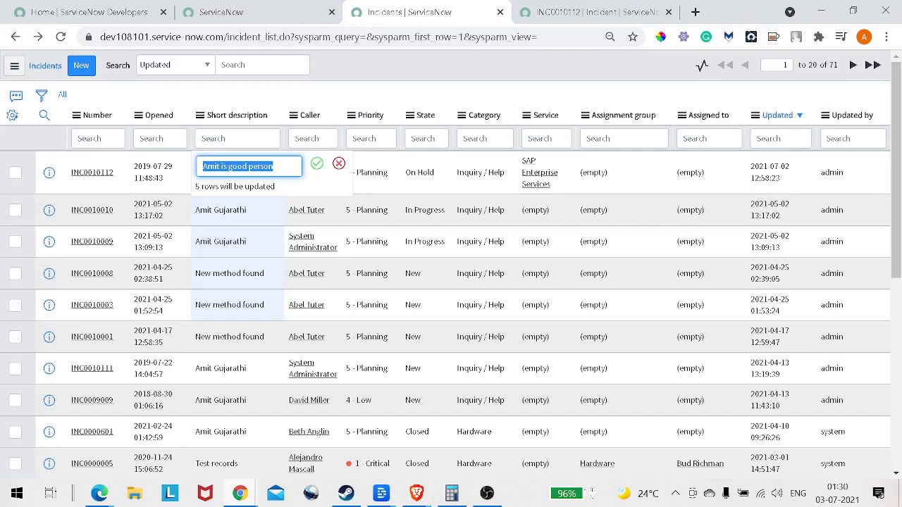
double_click(238, 167)
text(nice)
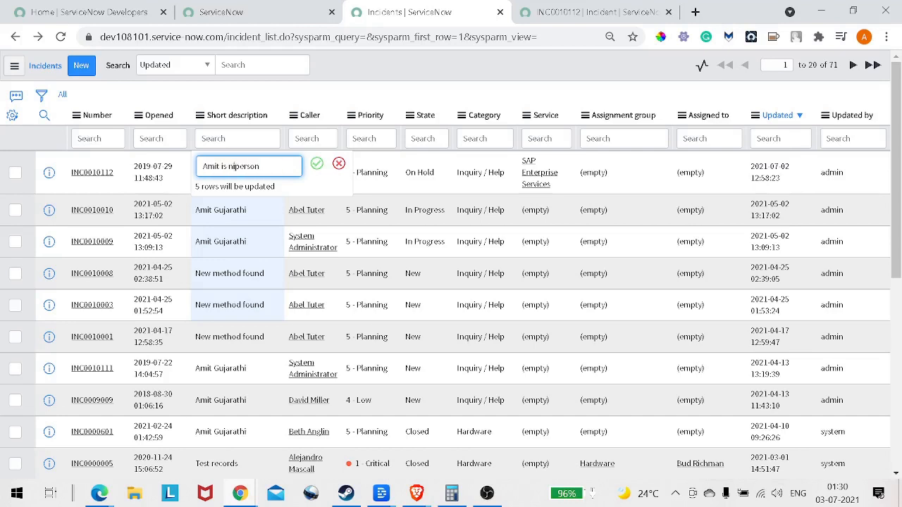
key(Return)
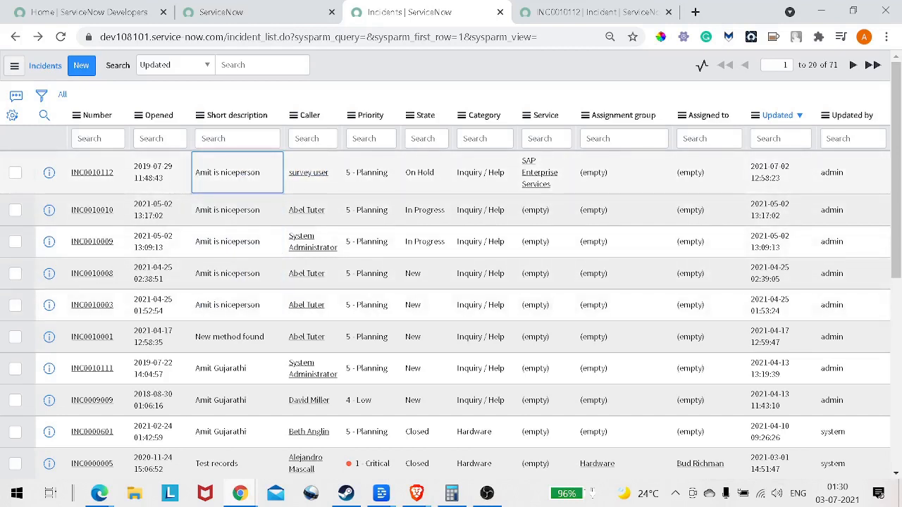
Set the short descriptions of the first five incidents in one list edit to the person's first name followed by "is nice person"
key(shift+Down)
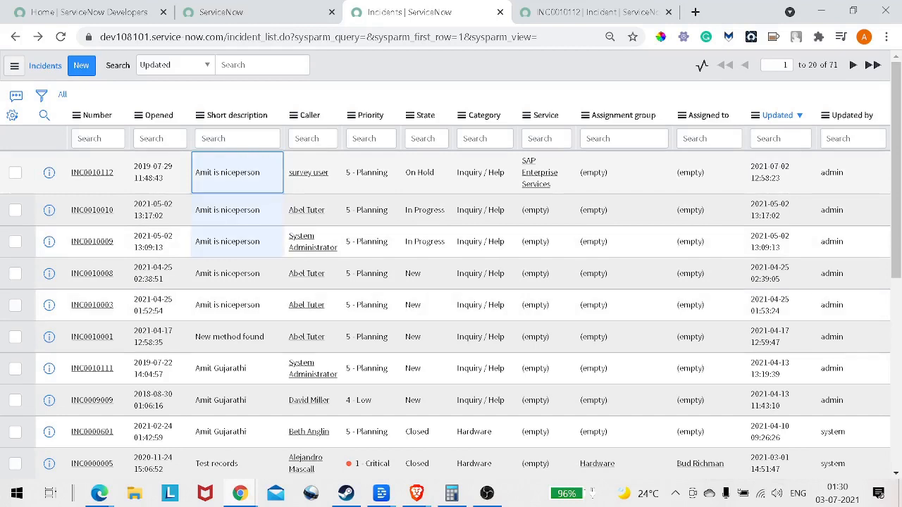
key(shift+Down)
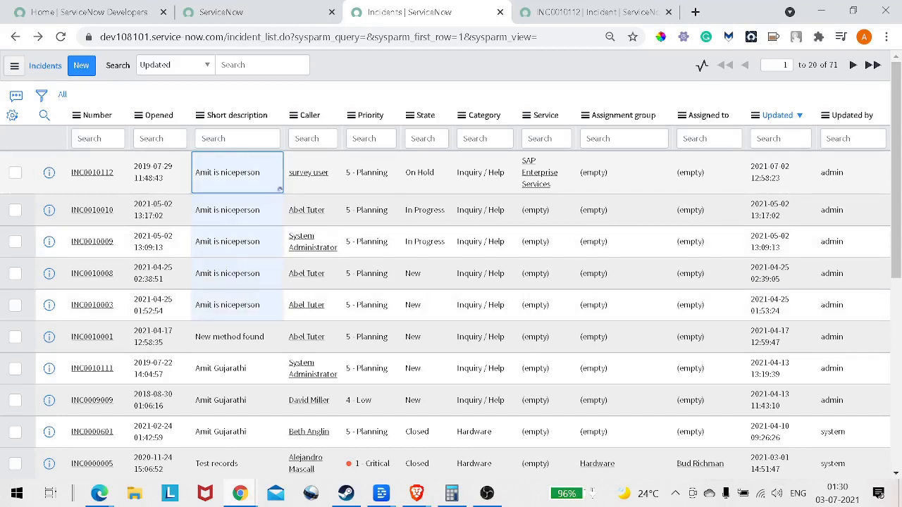
key(Return)
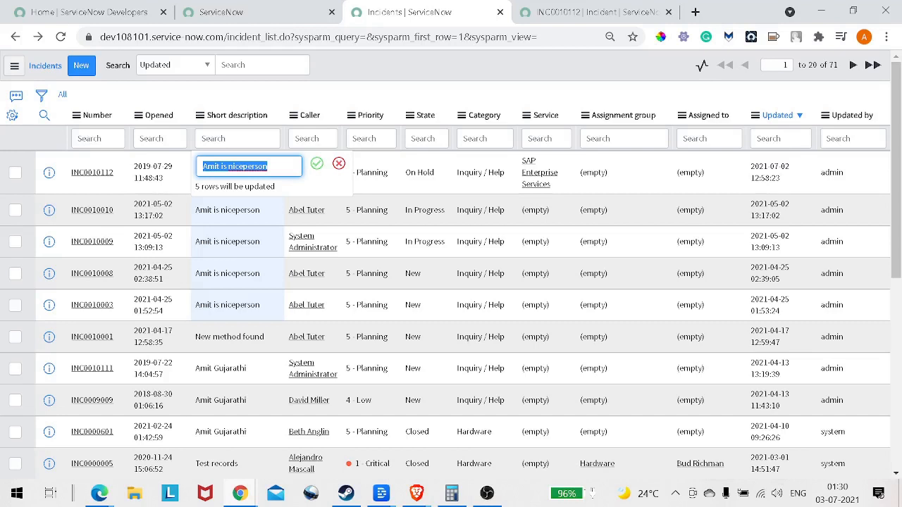
click(270, 167)
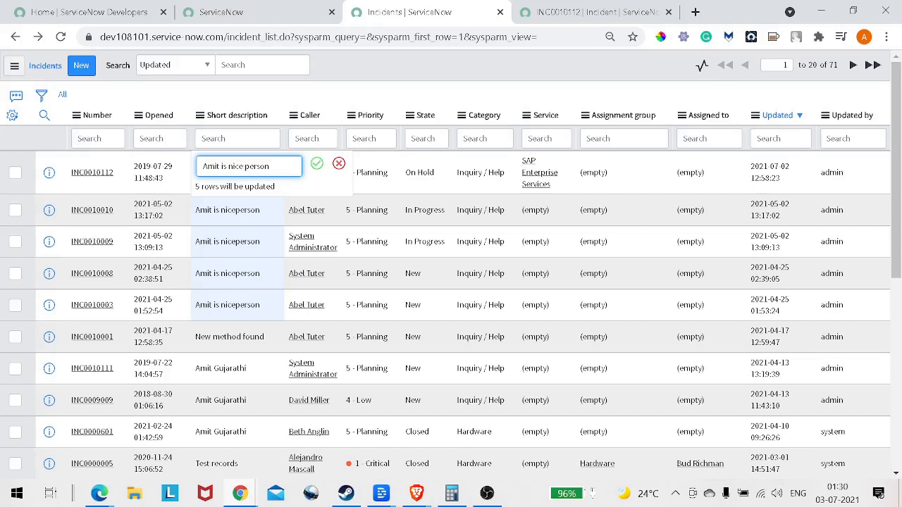
click(316, 163)
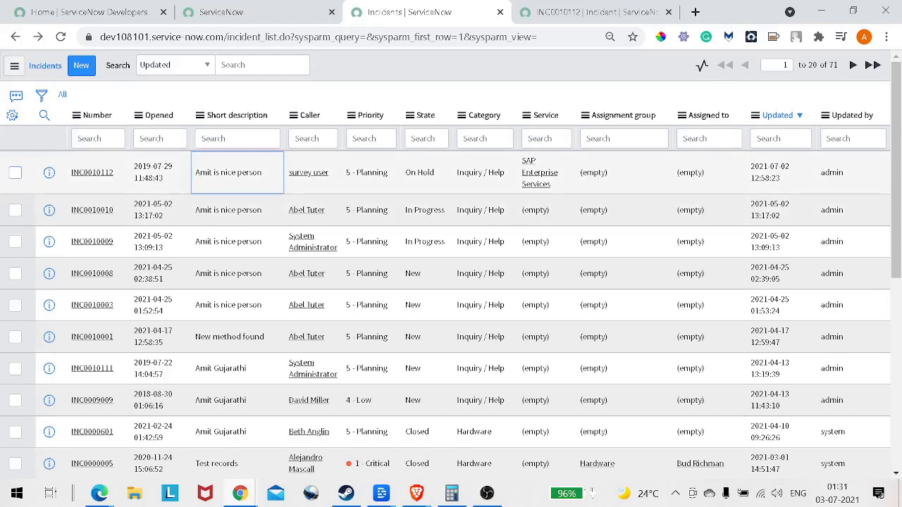
Select incidents INC0010112, INC0010010, INC0010009 and INC0010003 and open the Update Selected form for them
click(14, 173)
click(15, 210)
click(15, 242)
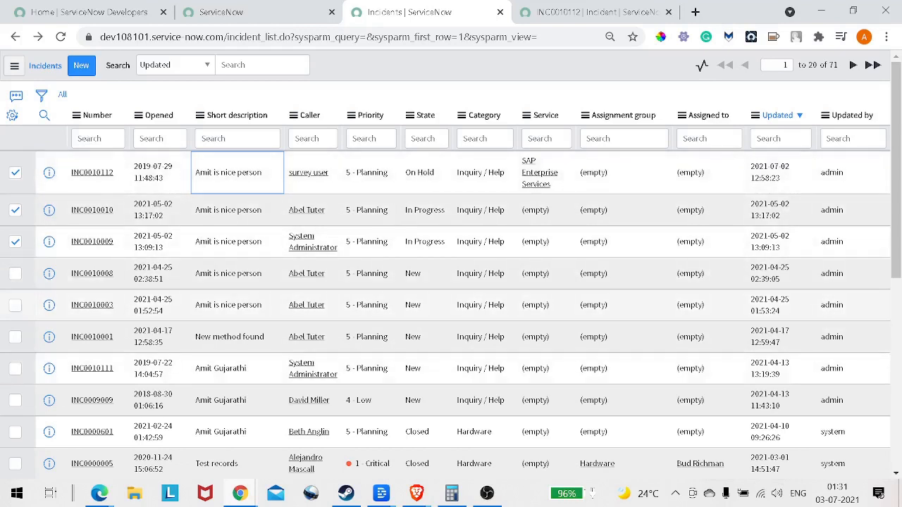
click(15, 305)
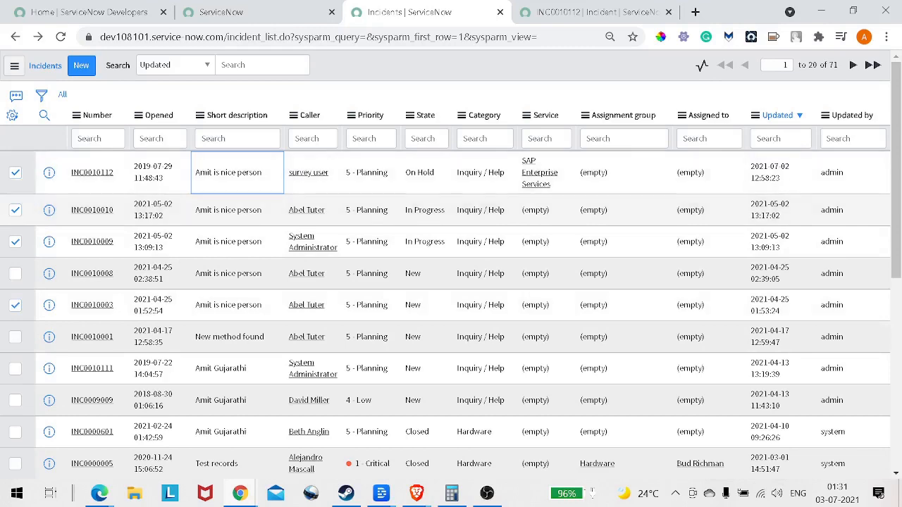
scroll(451, 282, down, 5)
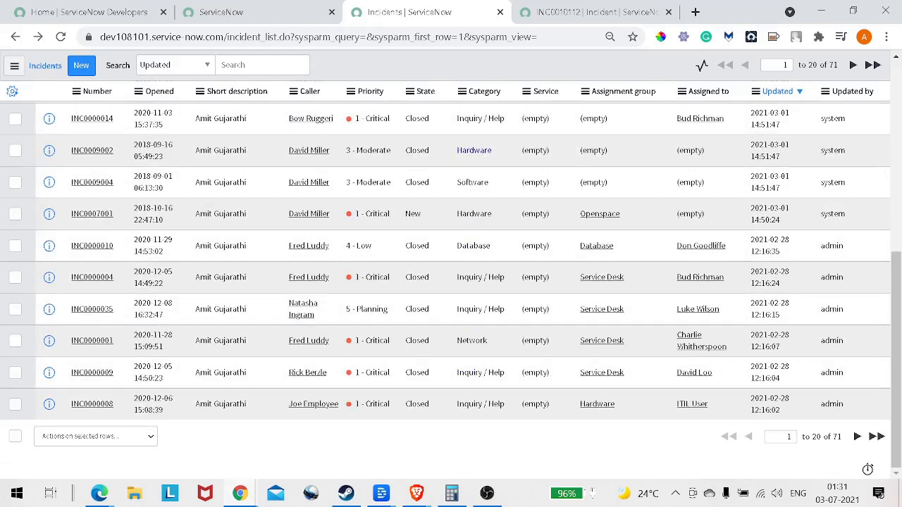
click(96, 436)
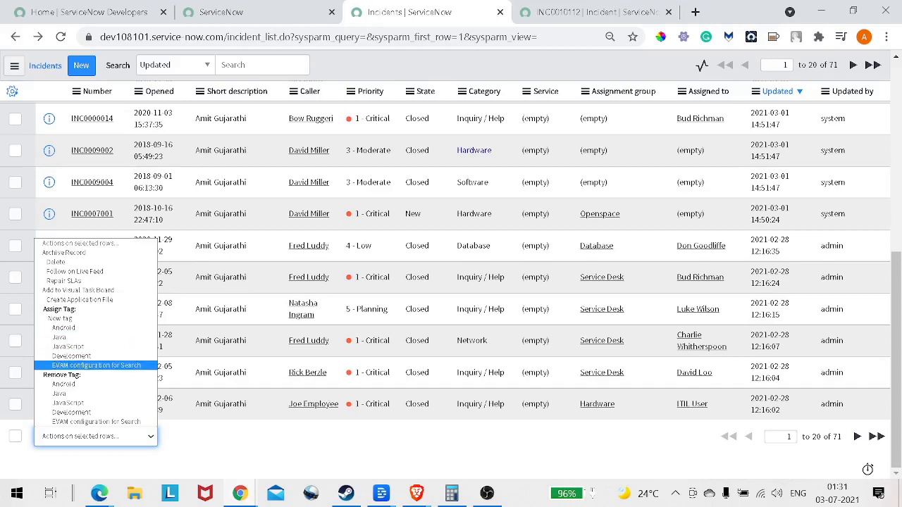
scroll(282, 317, up, 7)
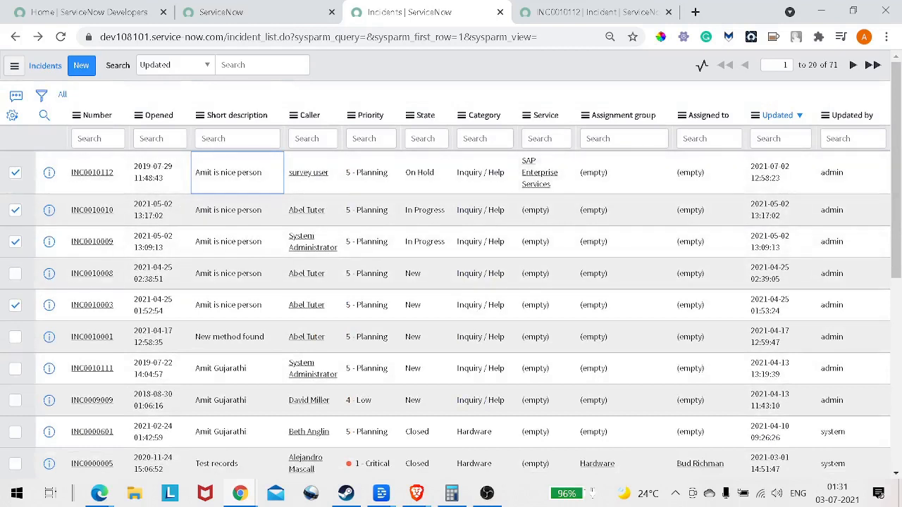
right_click(94, 120)
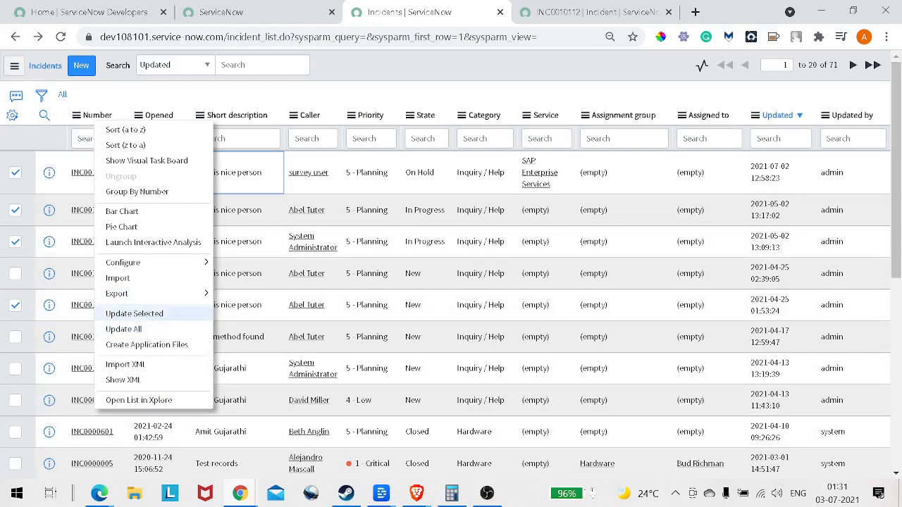
click(134, 314)
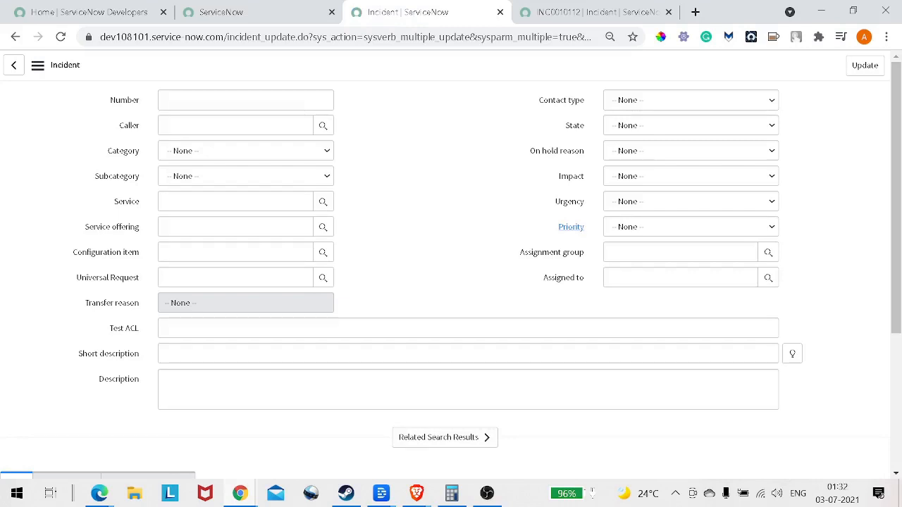
Set the short description to "Please subscribe to my channel", update the selected incidents and dismiss the update notice
click(691, 226)
key(Escape)
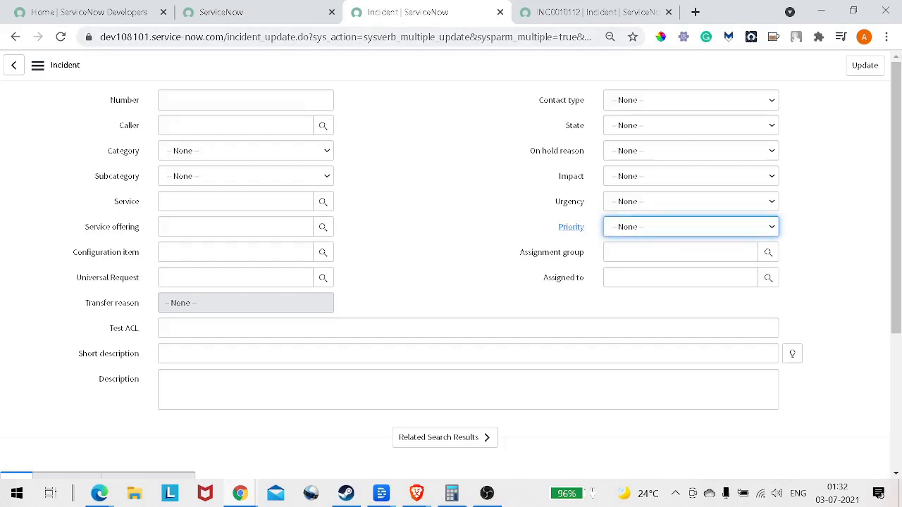
click(245, 100)
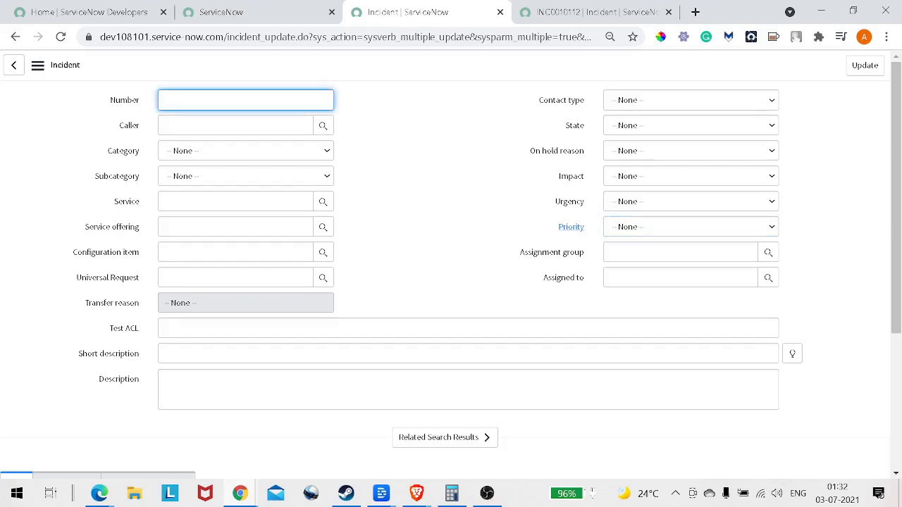
click(268, 354)
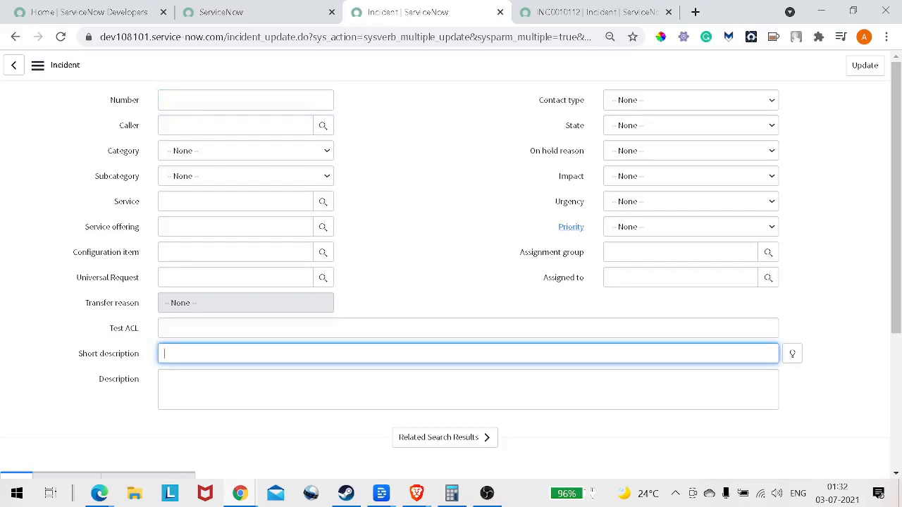
text(Please suscribe to my chann)
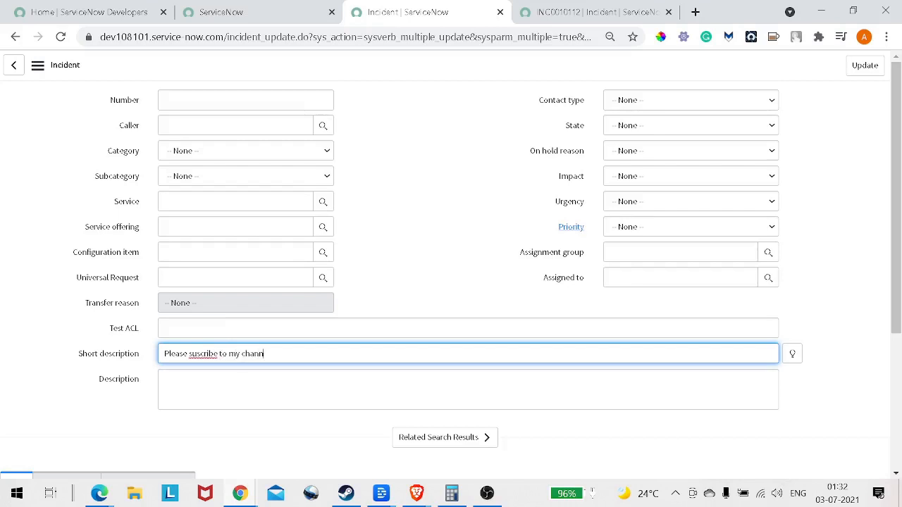
text(el)
right_click(204, 354)
click(232, 181)
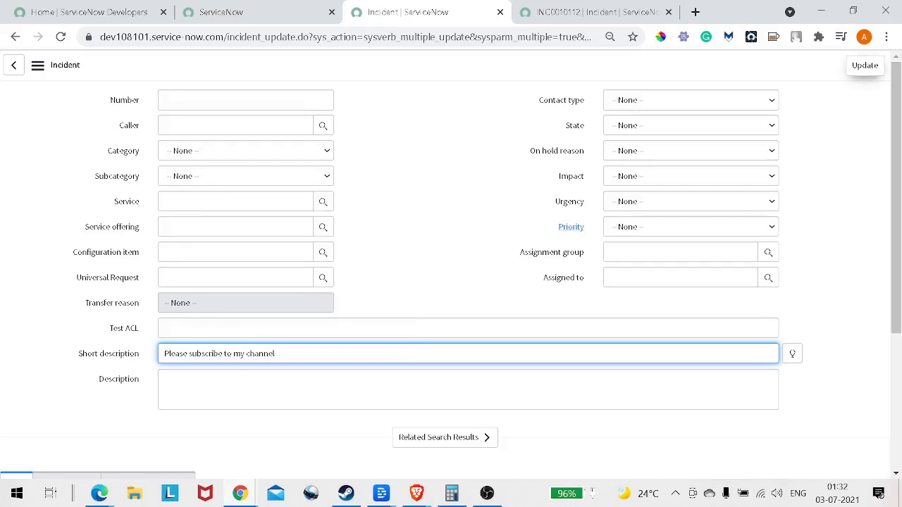
click(865, 65)
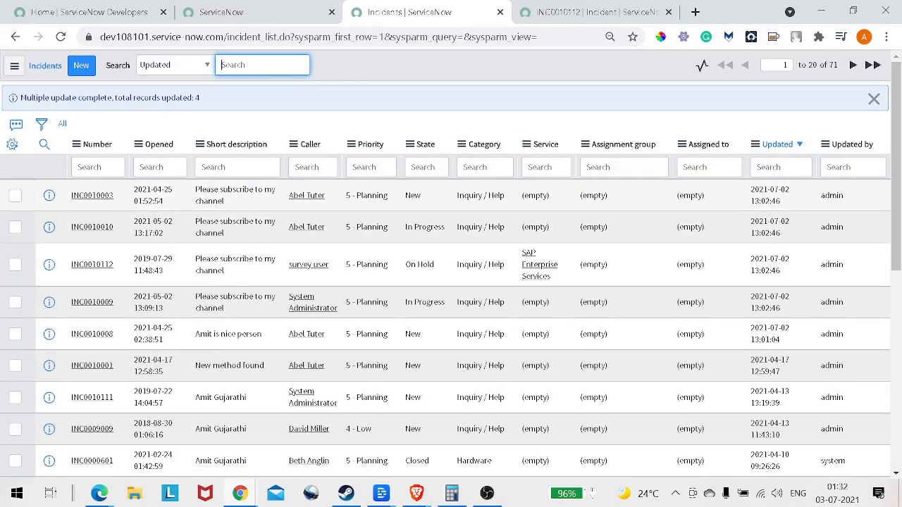
drag(26, 98, 132, 98)
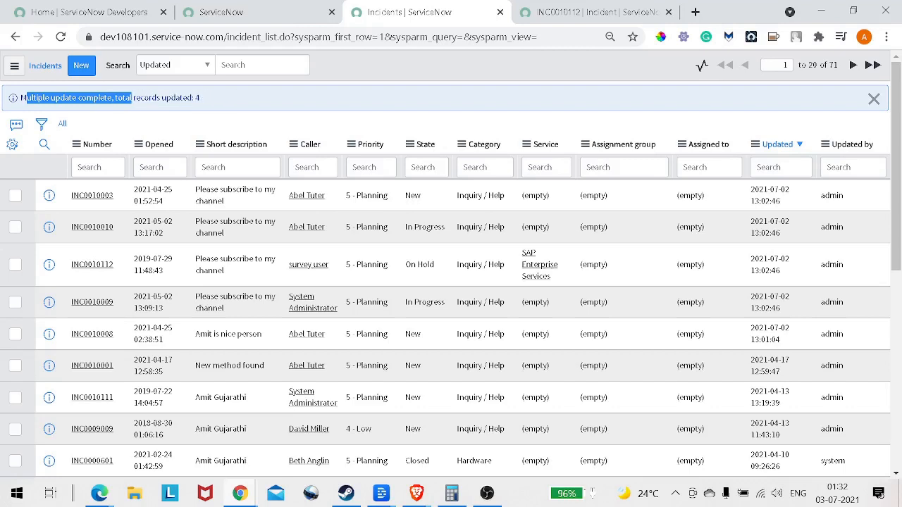
click(874, 98)
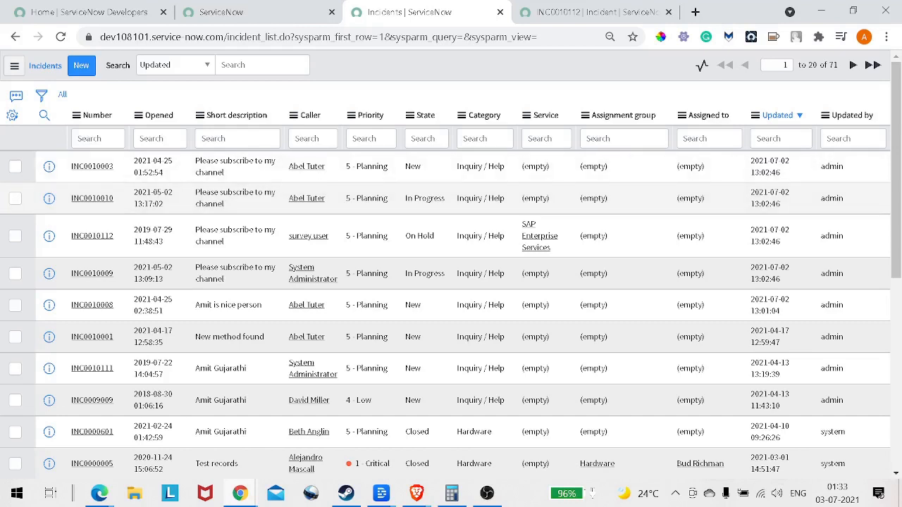
click(623, 167)
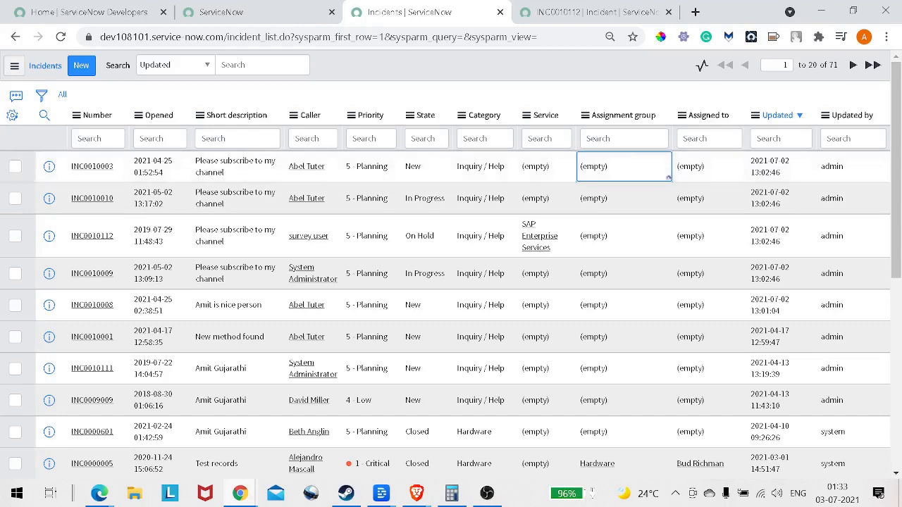
key(Return)
click(745, 163)
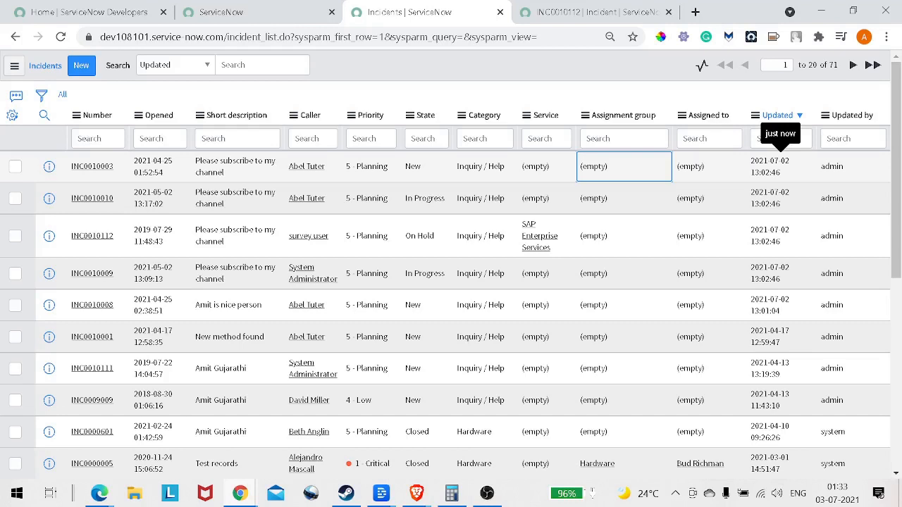
Filter the ServiceNow main page's application navigator for "ui proper" and open UI Properties under System Properties
click(240, 12)
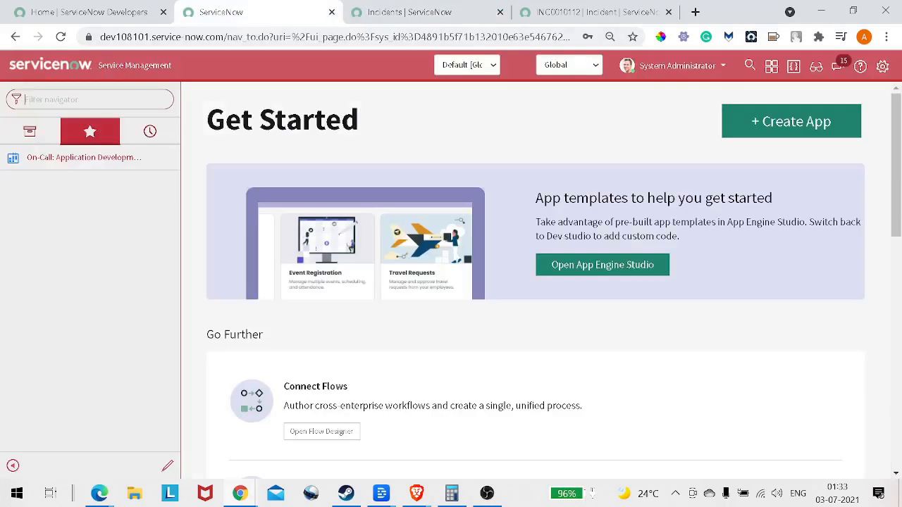
click(30, 131)
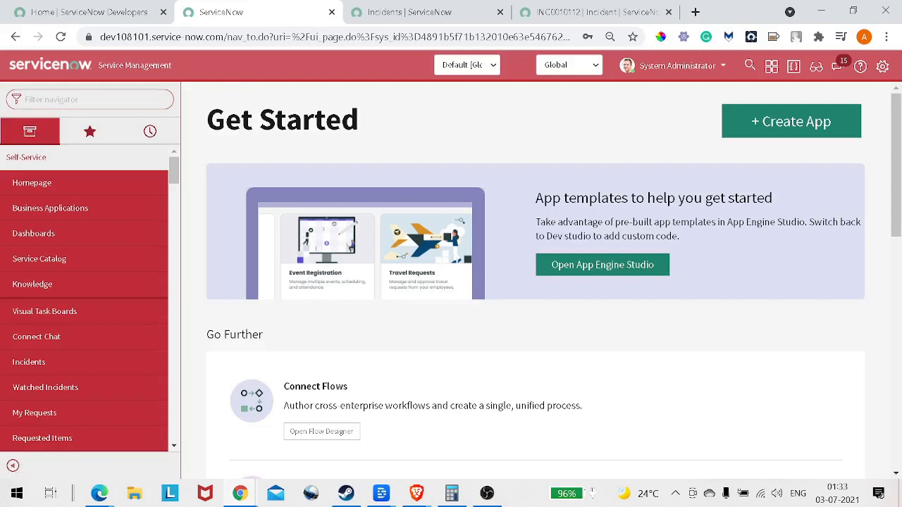
text(ui proper)
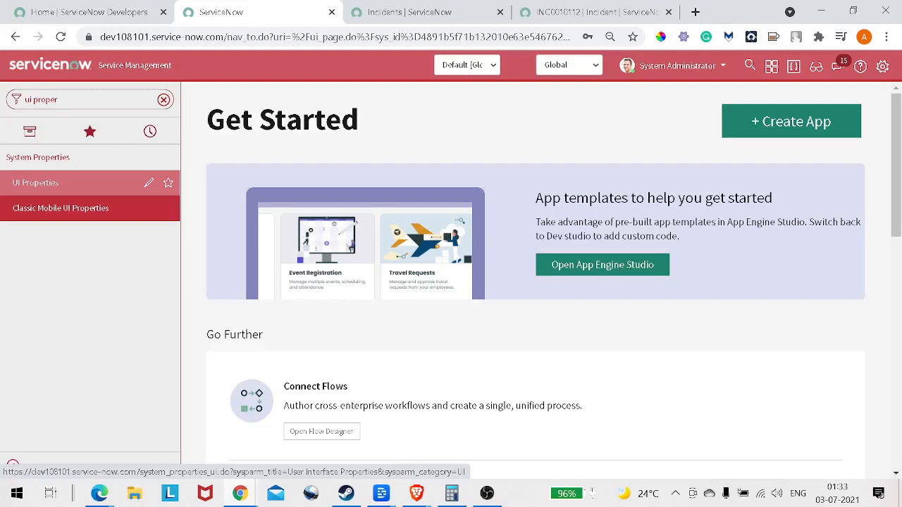
click(36, 183)
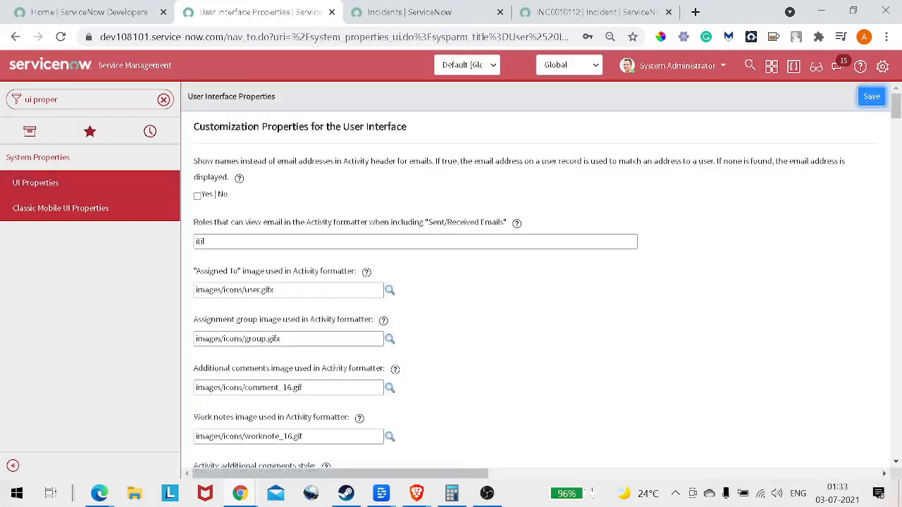
Look through the User Interface Properties for the settings that control list editing
scroll(536, 282, down, 3)
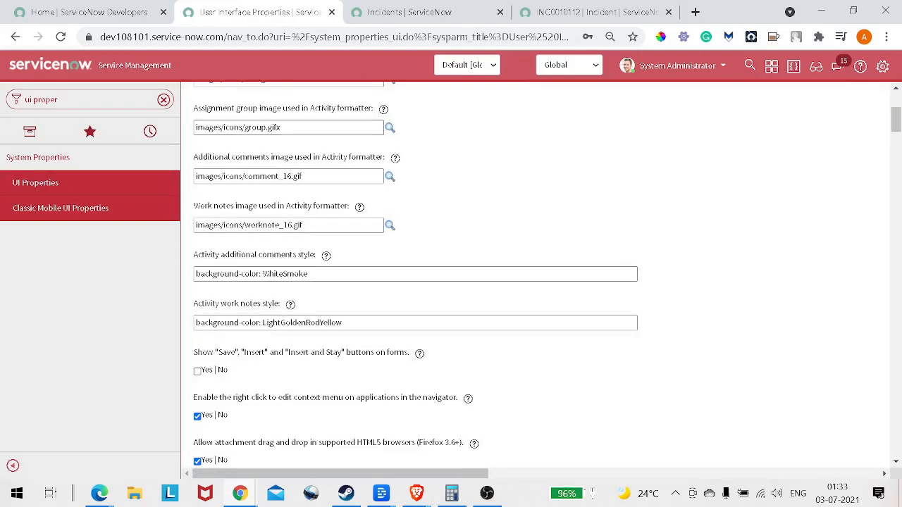
scroll(536, 282, down, 4)
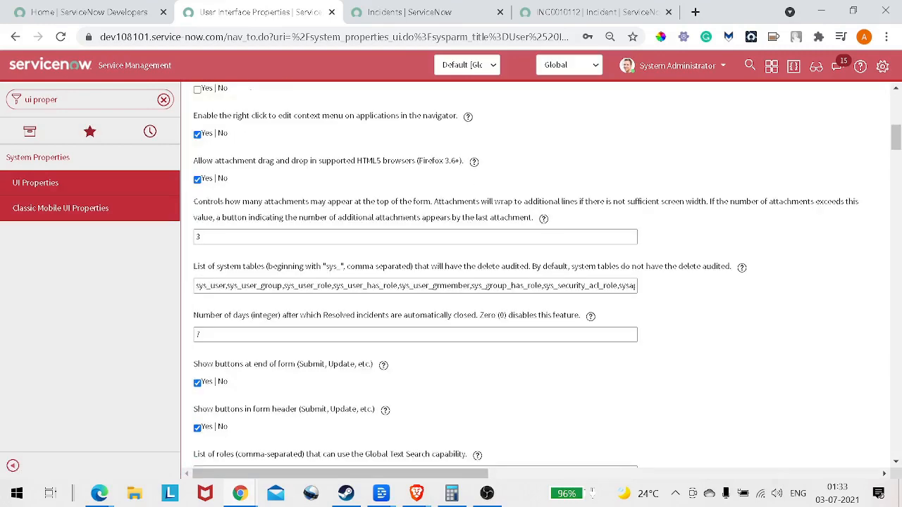
scroll(536, 282, down, 5)
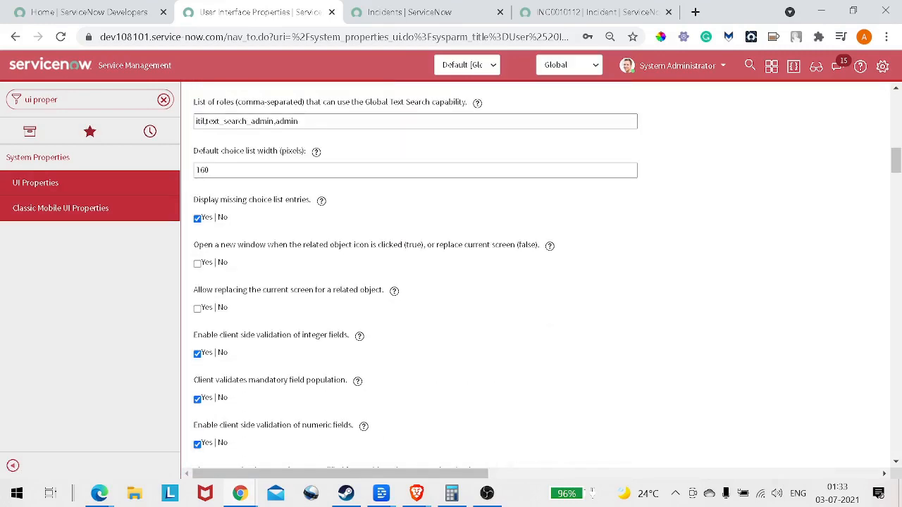
scroll(535, 282, down, 4)
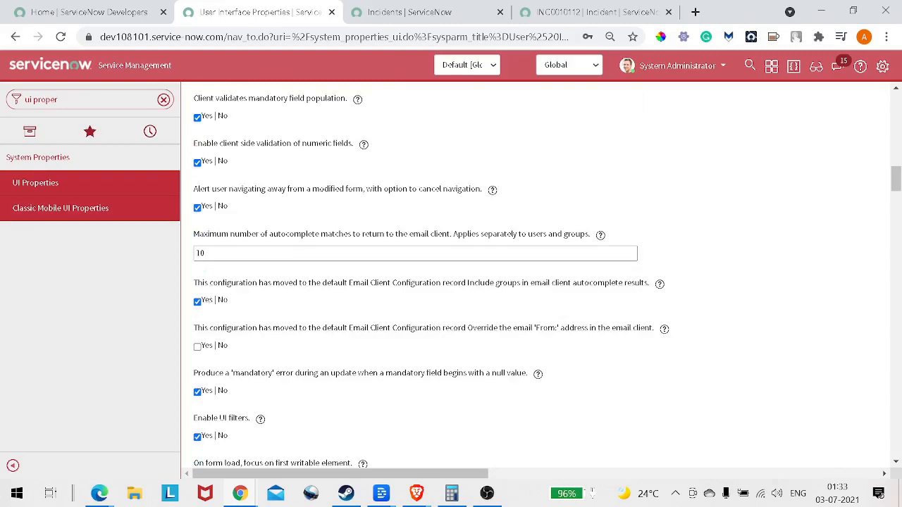
scroll(536, 281, down, 3)
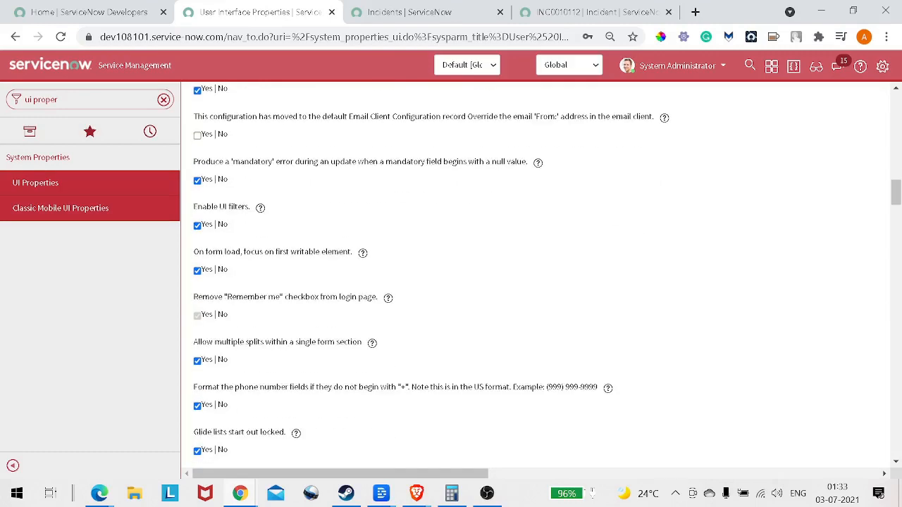
scroll(535, 282, down, 5)
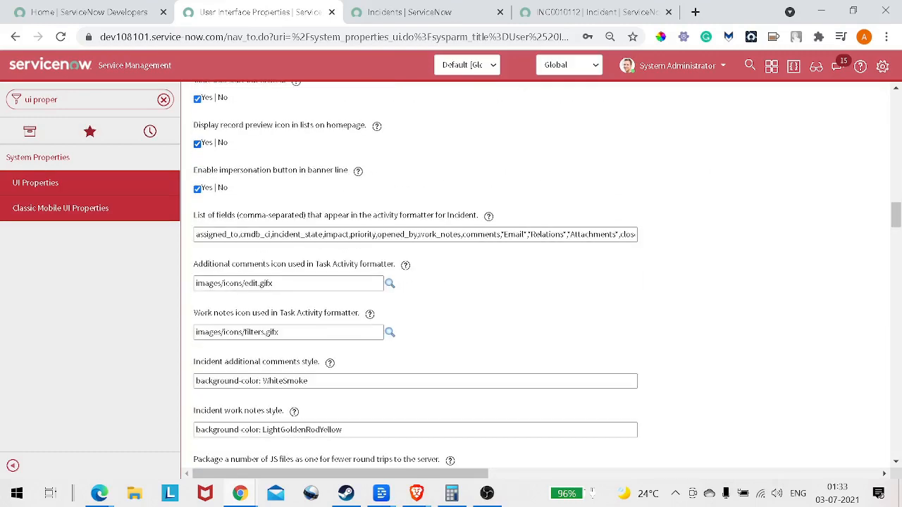
scroll(535, 282, down, 3)
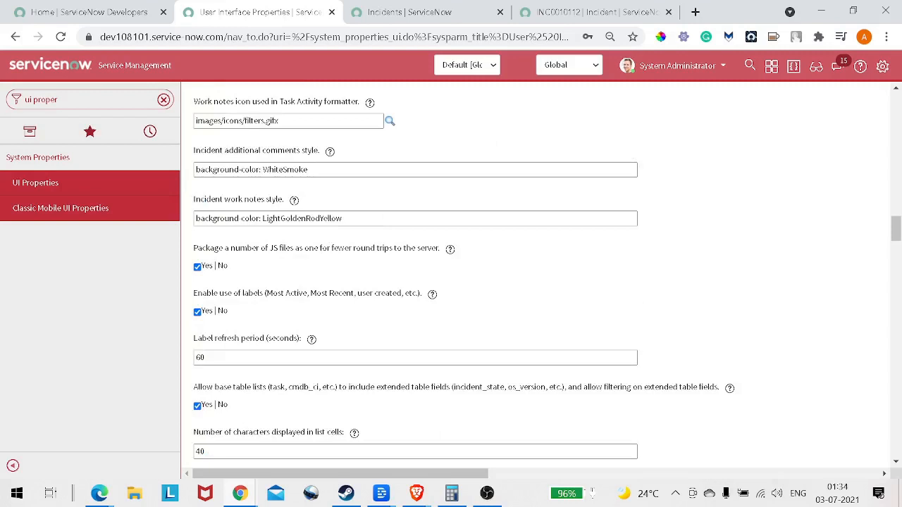
scroll(535, 282, down, 4)
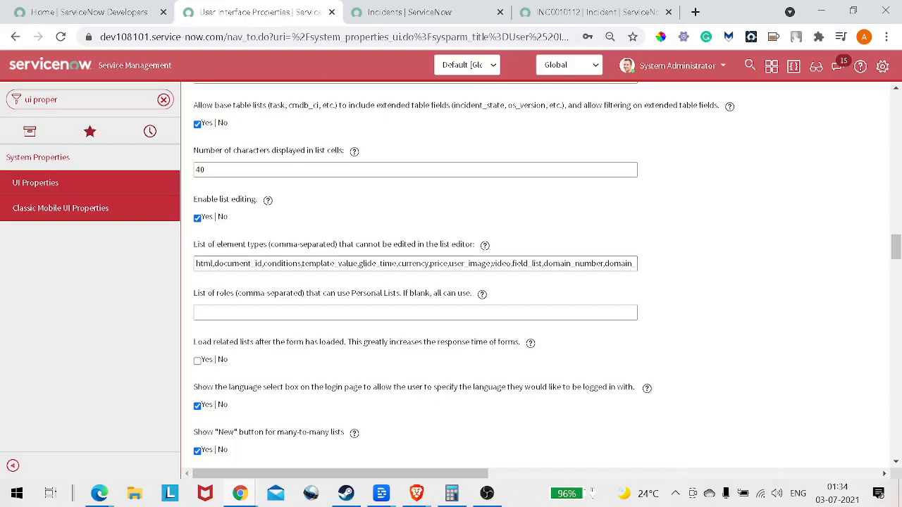
scroll(536, 282, down, 2)
scroll(536, 282, down, 3)
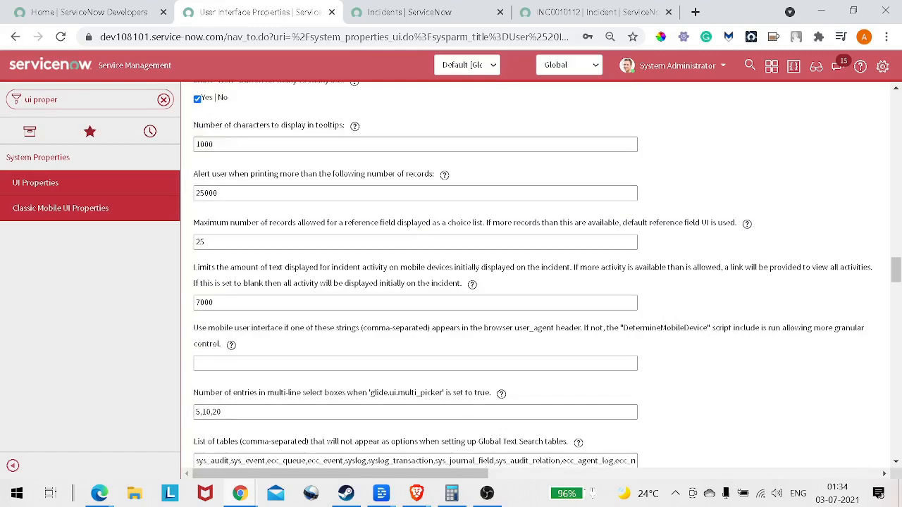
scroll(536, 282, down, 7)
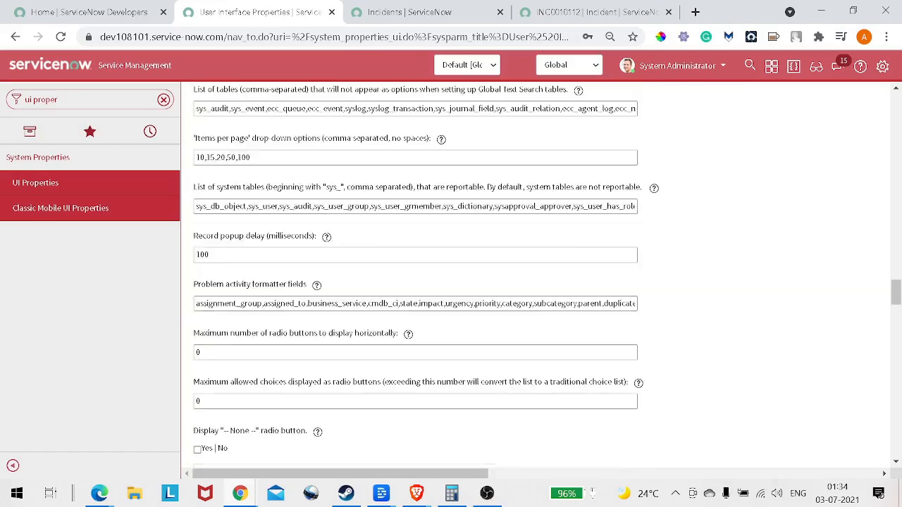
scroll(535, 281, down, 1)
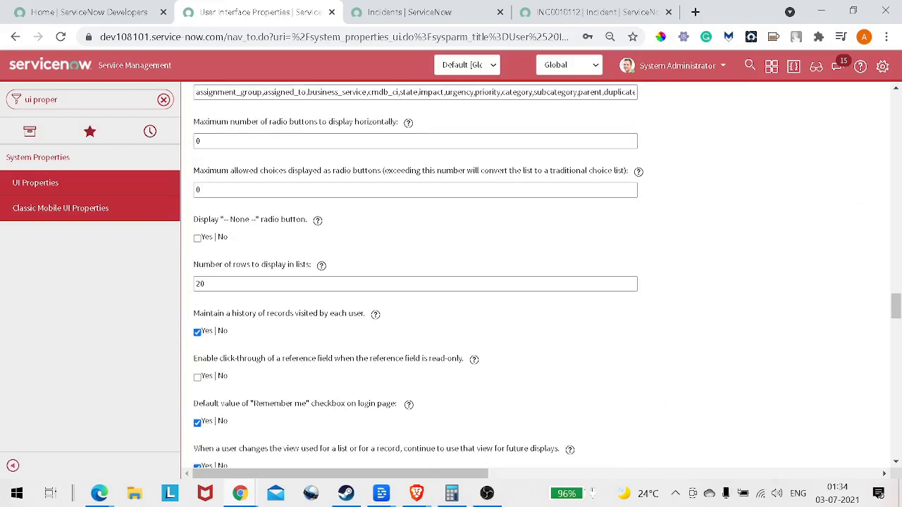
scroll(536, 281, down, 1)
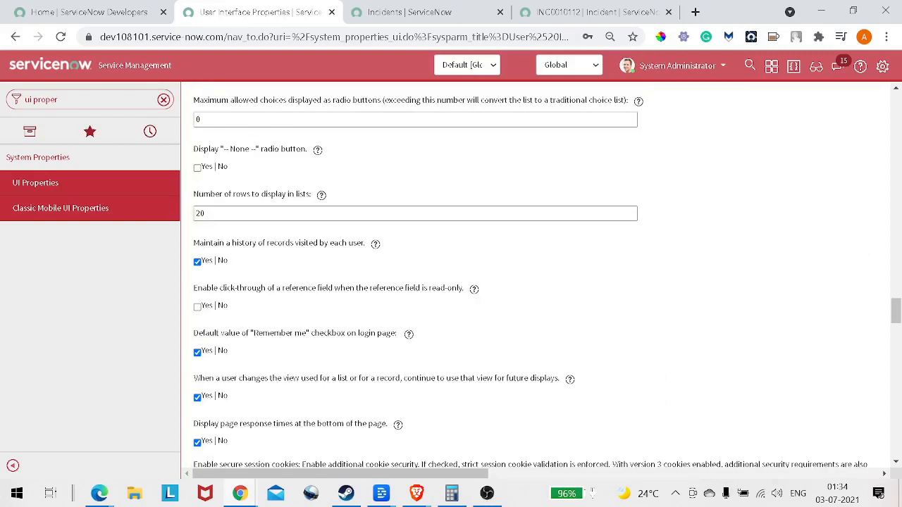
Search the page for "list" and turn off the Enable list editing property
key(ctrl+f)
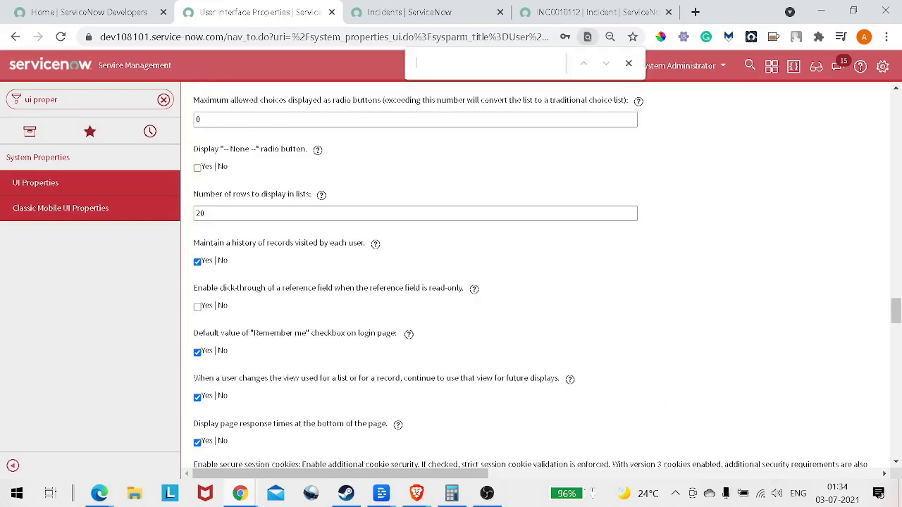
text(list)
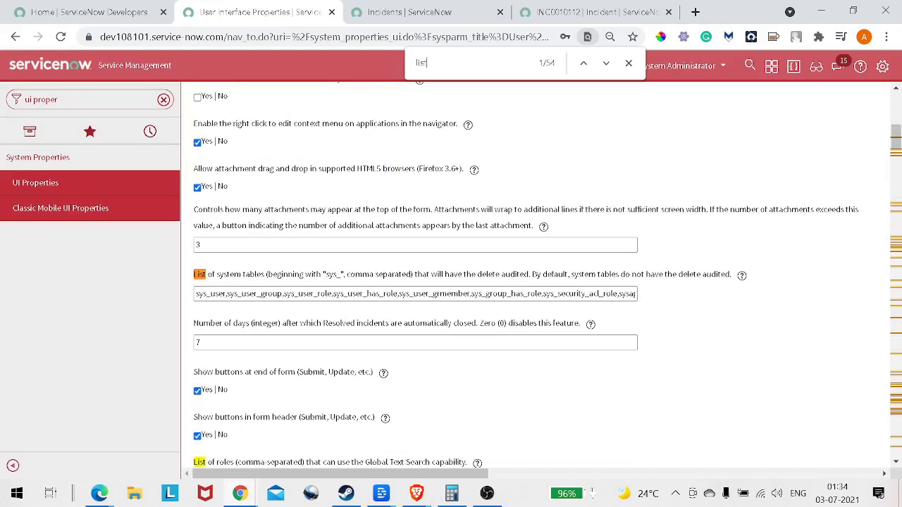
scroll(536, 275, down, 2)
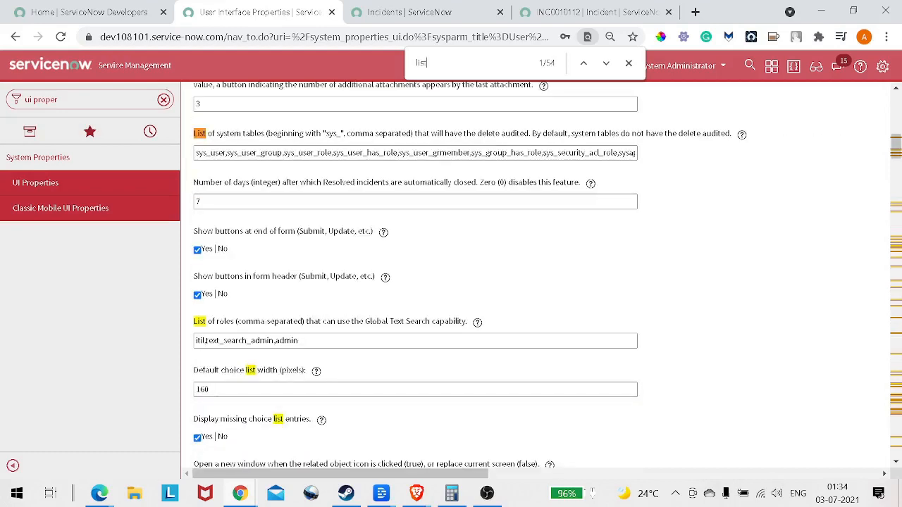
scroll(536, 275, up, 2)
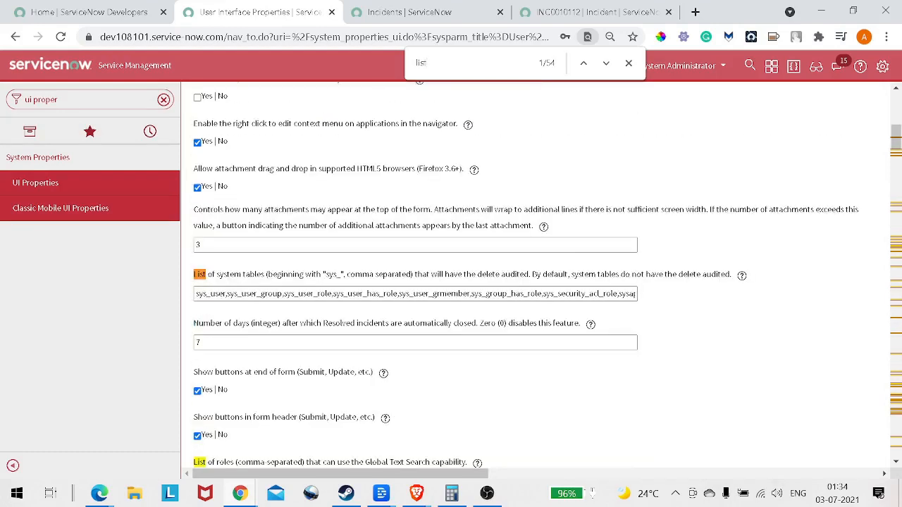
scroll(535, 275, up, 1)
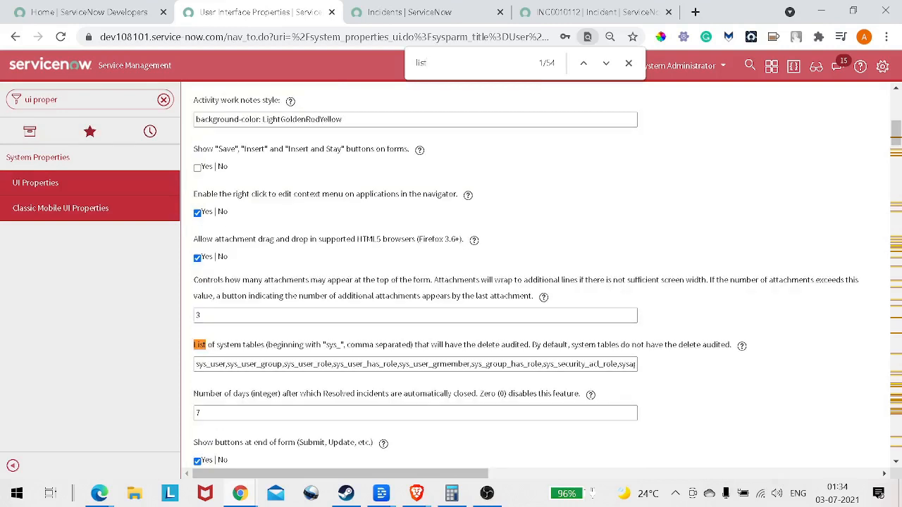
scroll(536, 275, up, 1)
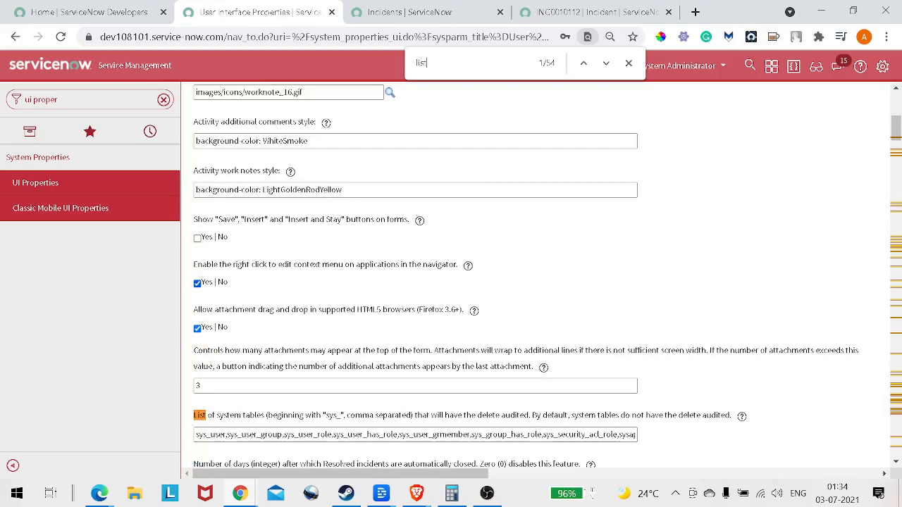
scroll(535, 275, up, 5)
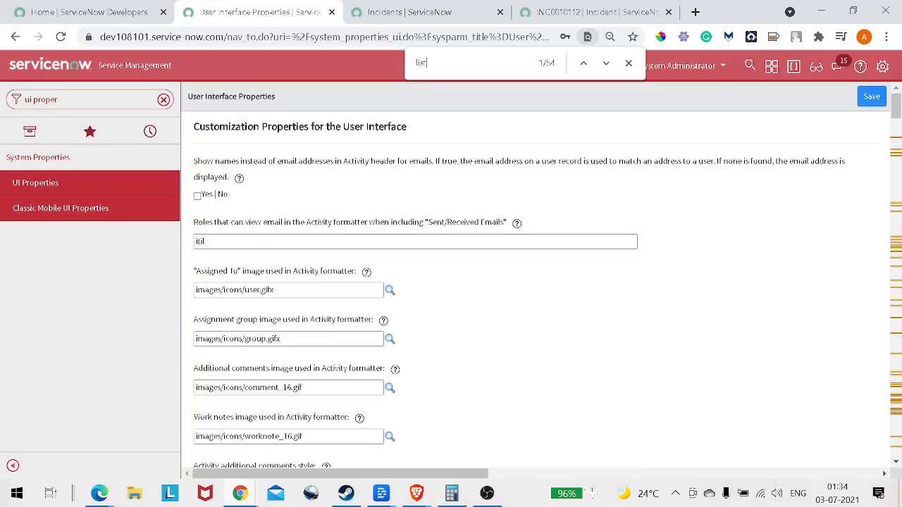
scroll(535, 275, down, 9)
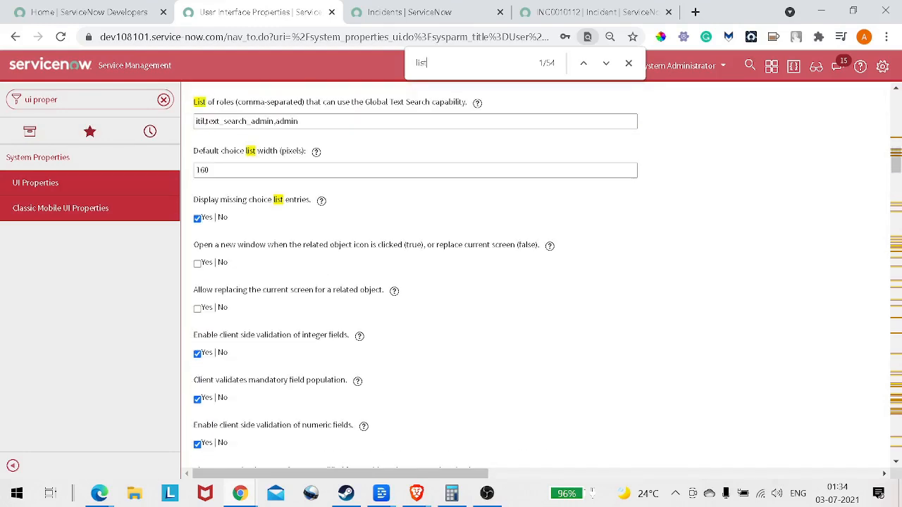
scroll(536, 275, down, 8)
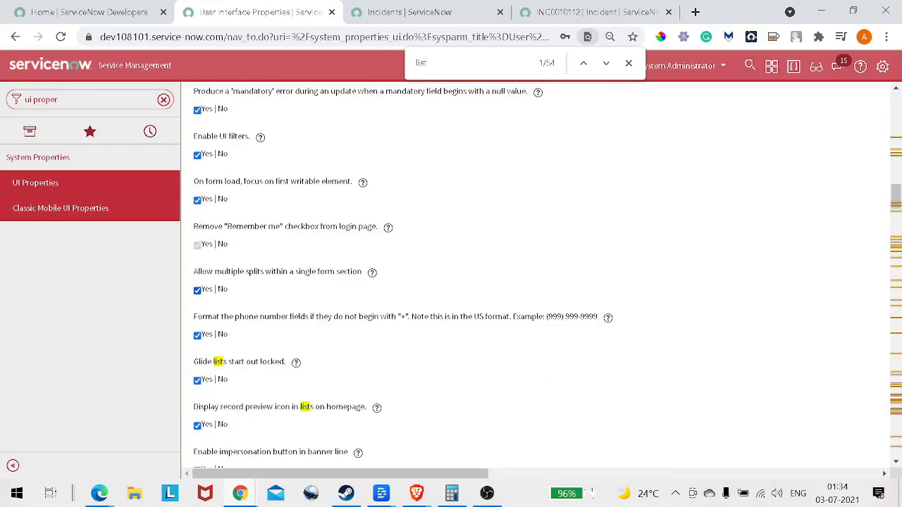
scroll(536, 275, down, 3)
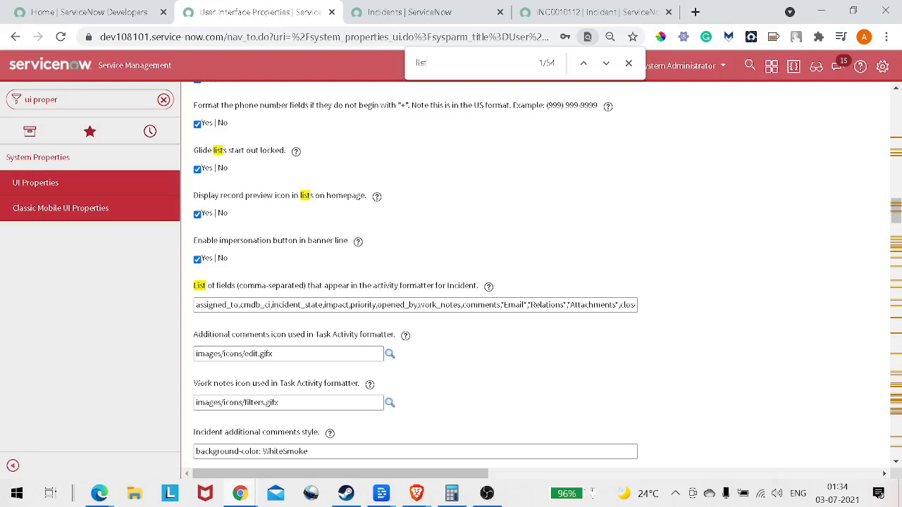
scroll(536, 275, down, 7)
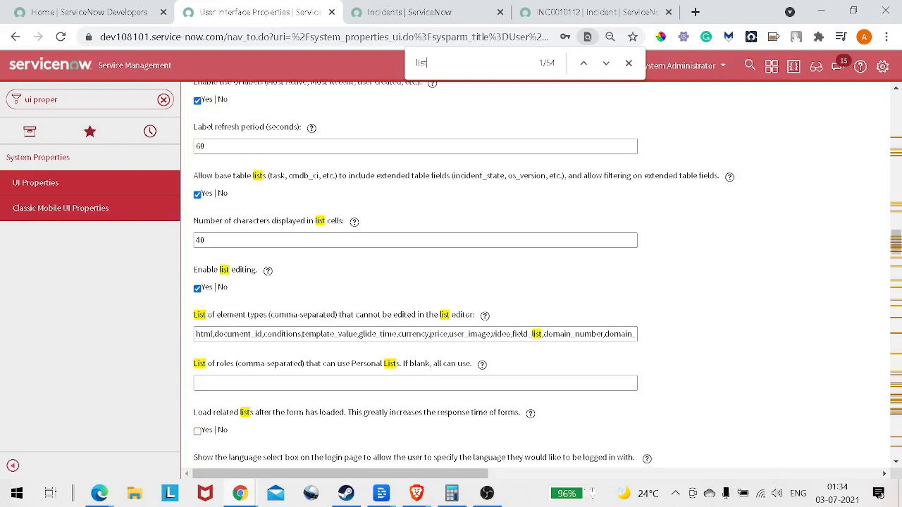
mouse_move(268, 270)
click(198, 289)
Review the list-related properties around Enable list editing and display that property's technical name
scroll(333, 220, up, 20)
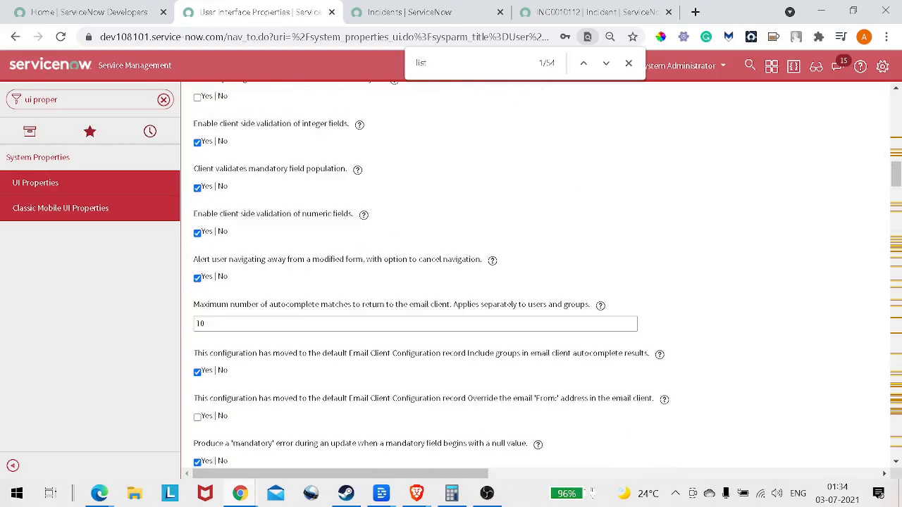
scroll(333, 220, down, 8)
scroll(451, 282, up, 5)
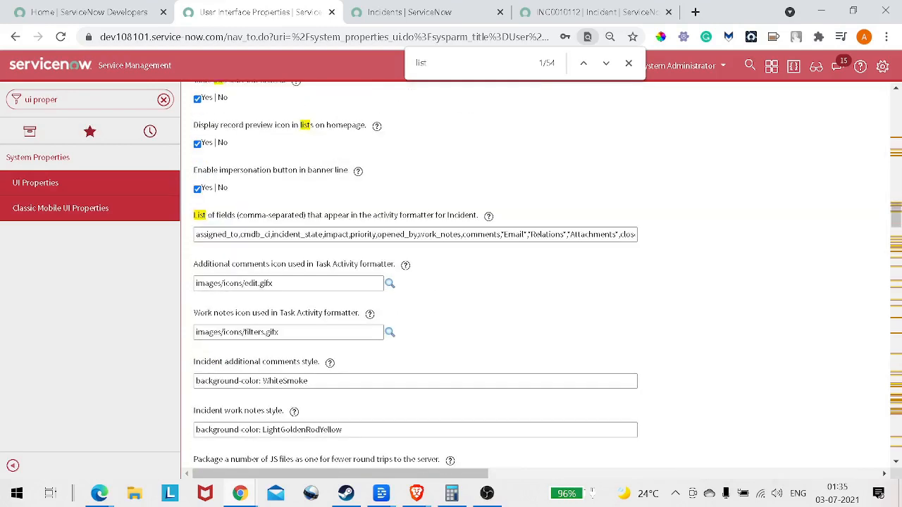
scroll(535, 275, up, 2)
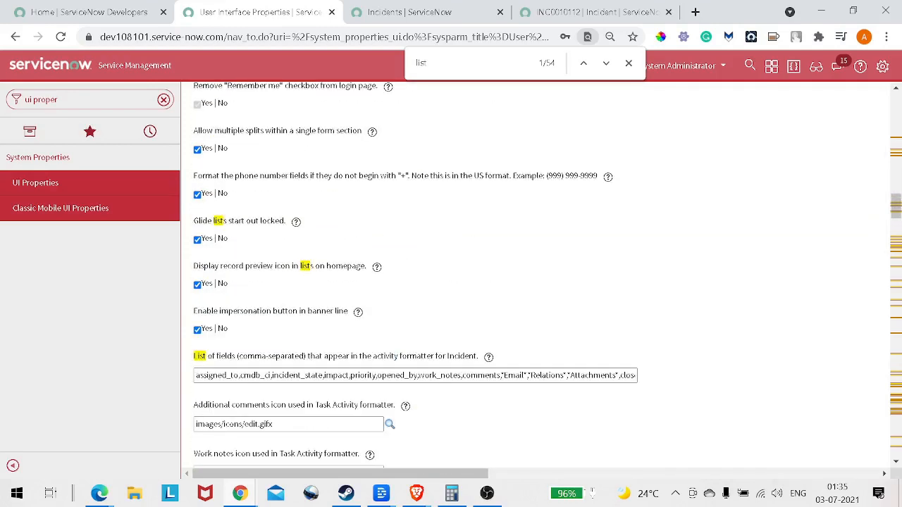
scroll(451, 282, up, 1)
scroll(451, 282, down, 4)
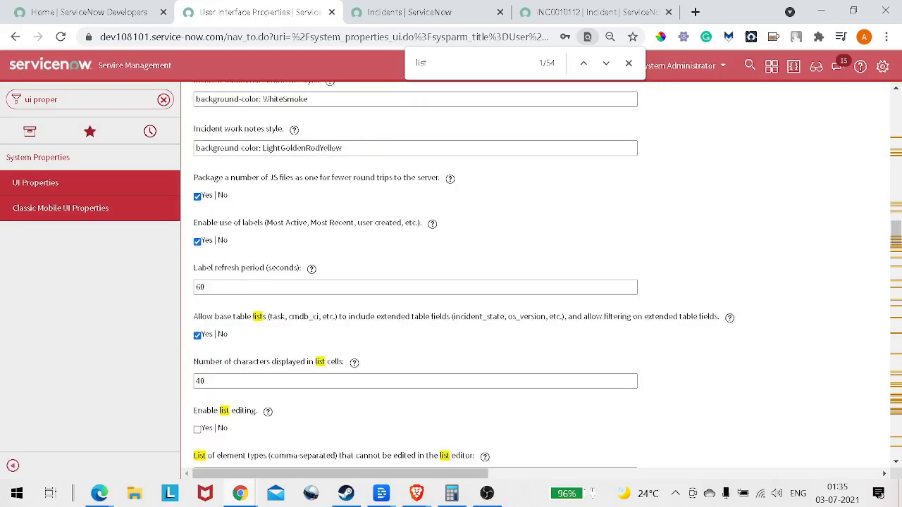
scroll(535, 281, down, 3)
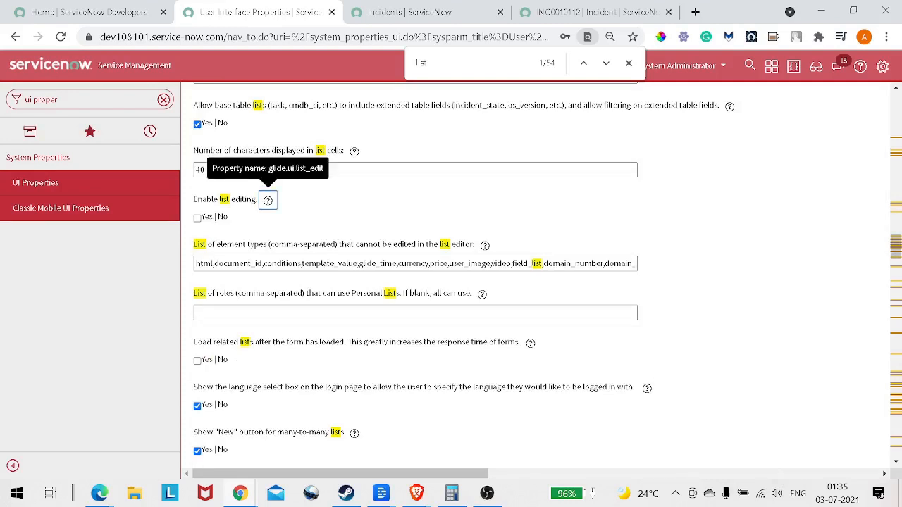
Copy the property label "Enable list editing." and search the page for it
drag(195, 86, 257, 200)
key(ctrl+c)
click(197, 217)
key(space)
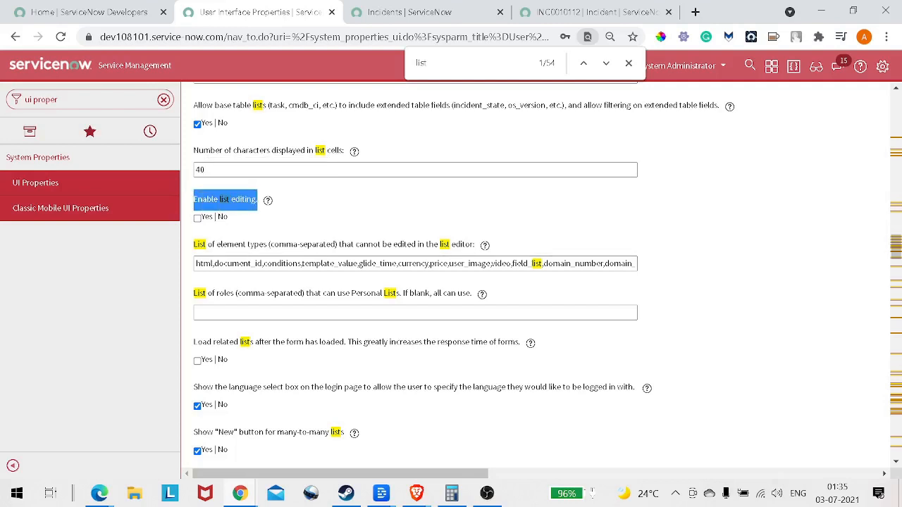
scroll(451, 275, down, 15)
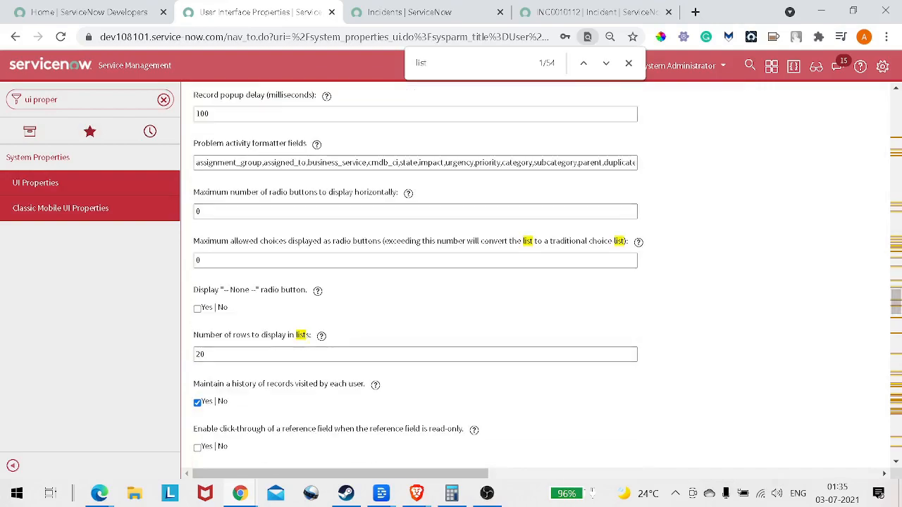
scroll(451, 275, down, 5)
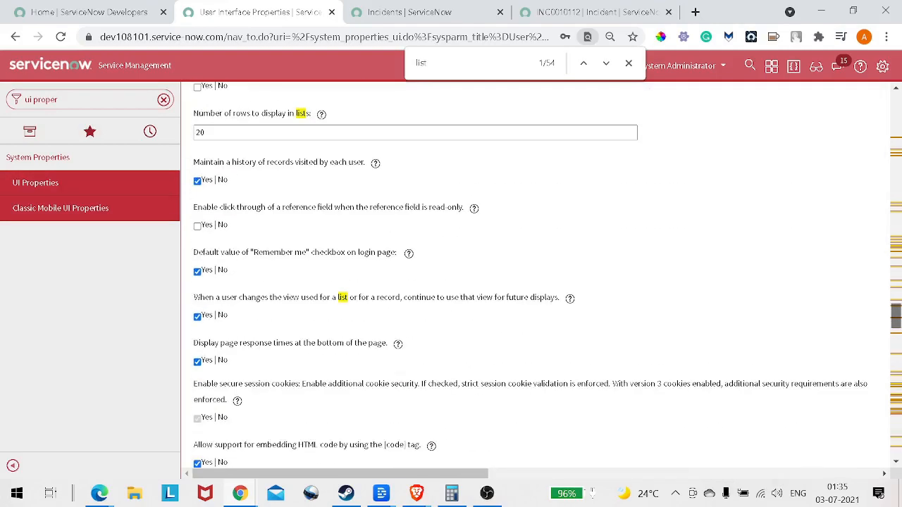
scroll(536, 275, up, 2)
drag(896, 307, 896, 307)
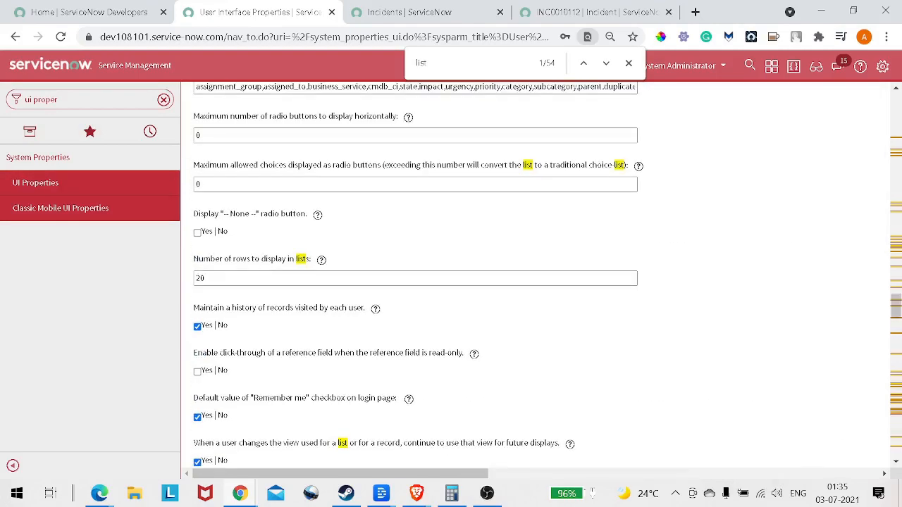
key(ctrl+f)
key(ctrl+v)
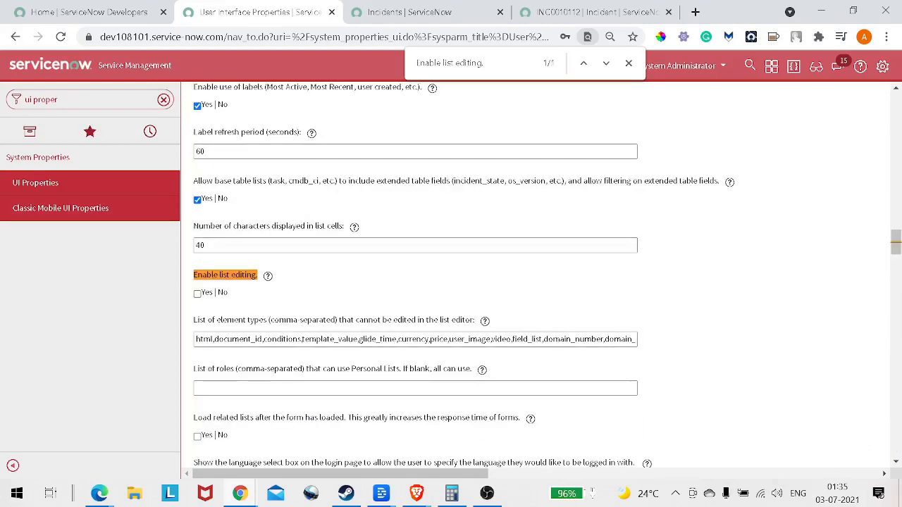
Save the changed User Interface Properties
scroll(535, 275, down, 15)
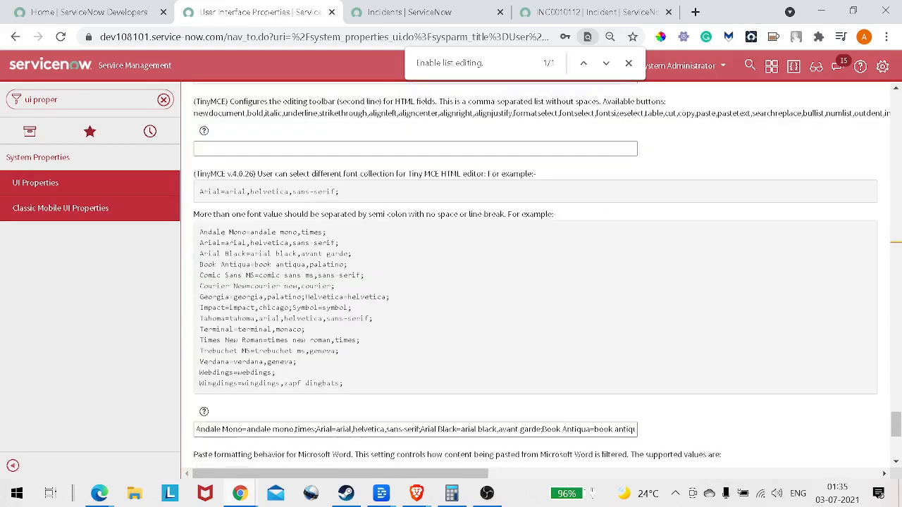
scroll(536, 275, down, 4)
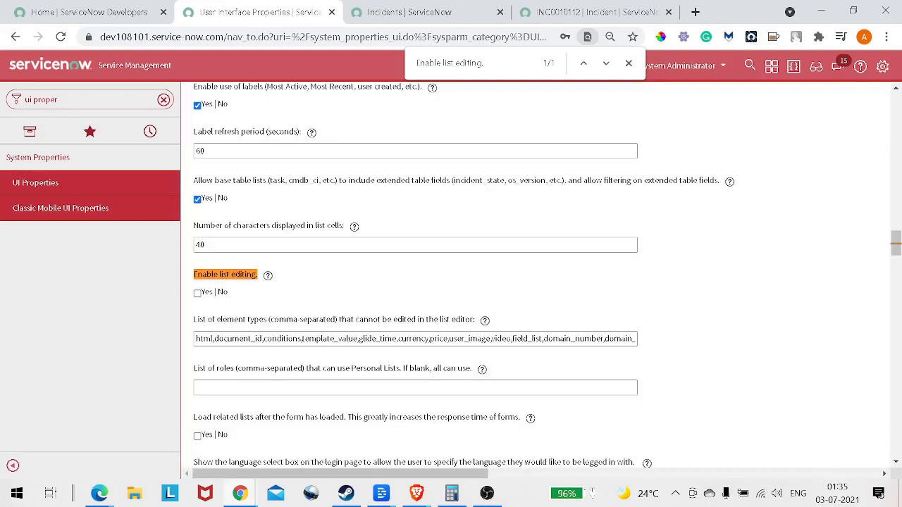
Reload the Incidents list and try to edit several fields of INC0010003 directly in the list
key(ctrl+Tab)
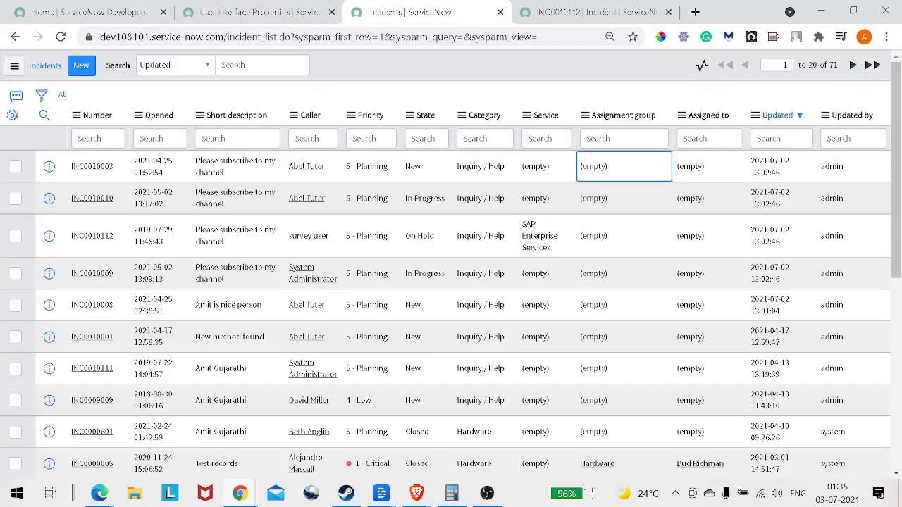
key(F5)
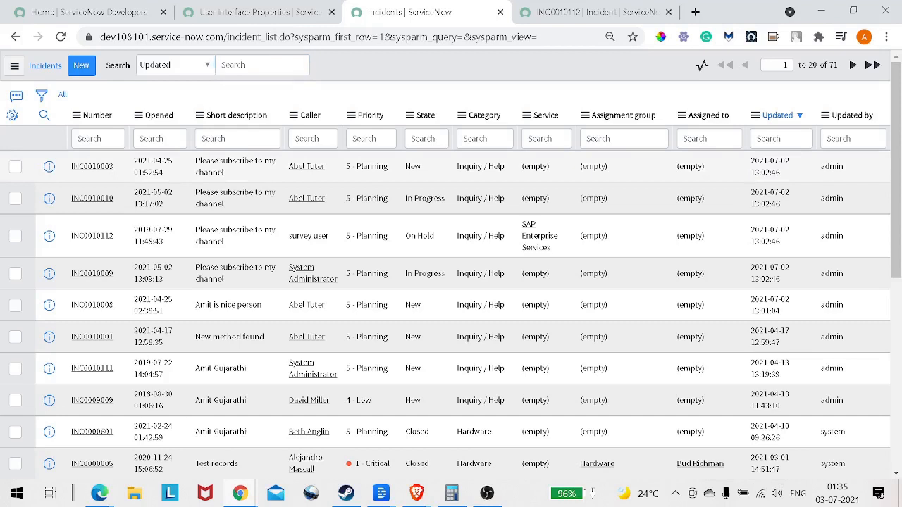
drag(211, 162, 206, 161)
drag(421, 167, 415, 167)
drag(490, 167, 463, 167)
drag(550, 167, 521, 167)
double_click(471, 167)
click(470, 167)
drag(368, 167, 362, 167)
double_click(332, 167)
click(332, 167)
double_click(785, 161)
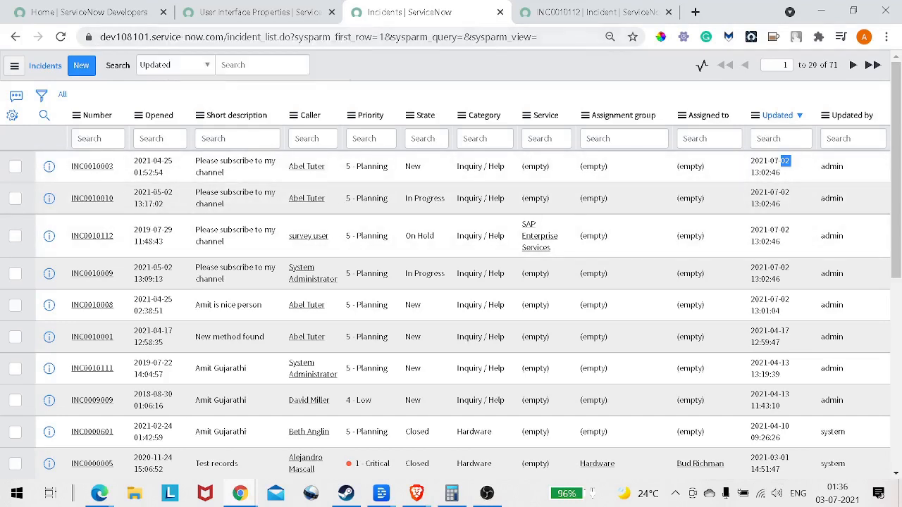
Turn the Enable list editing property back on and save the User Interface Properties
key(ctrl+shift+Tab)
click(198, 293)
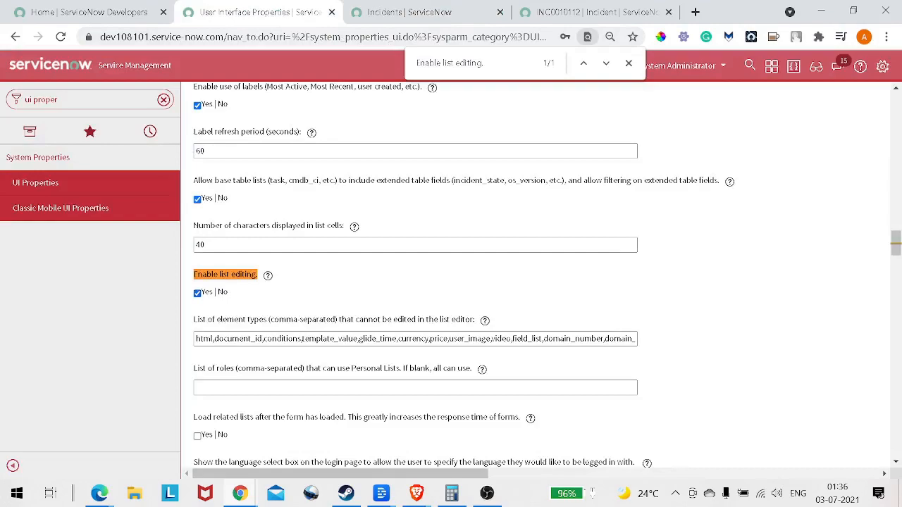
scroll(536, 276, down, 3)
scroll(536, 276, up, 1)
scroll(535, 276, down, 6)
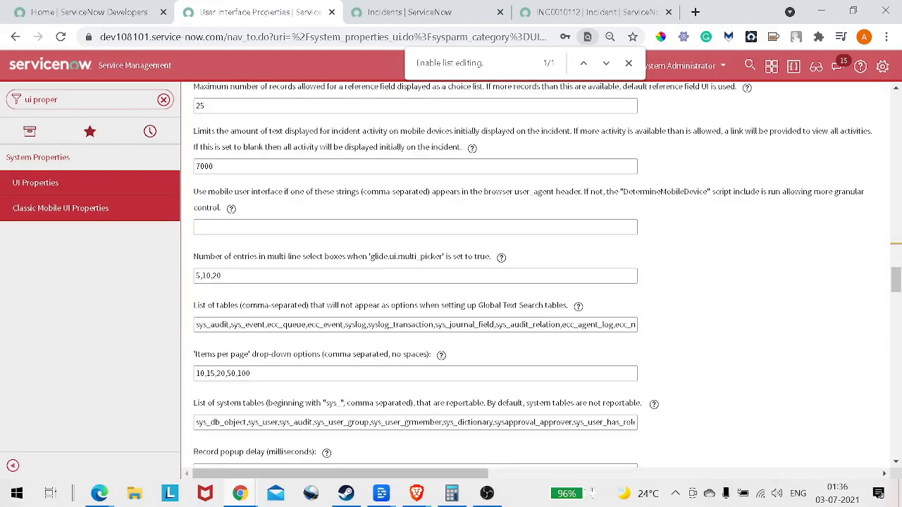
scroll(535, 276, down, 10)
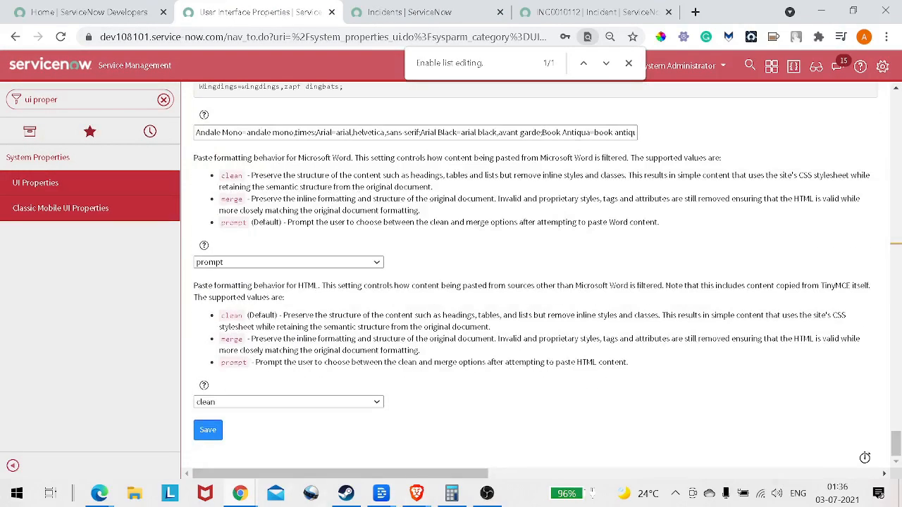
click(208, 431)
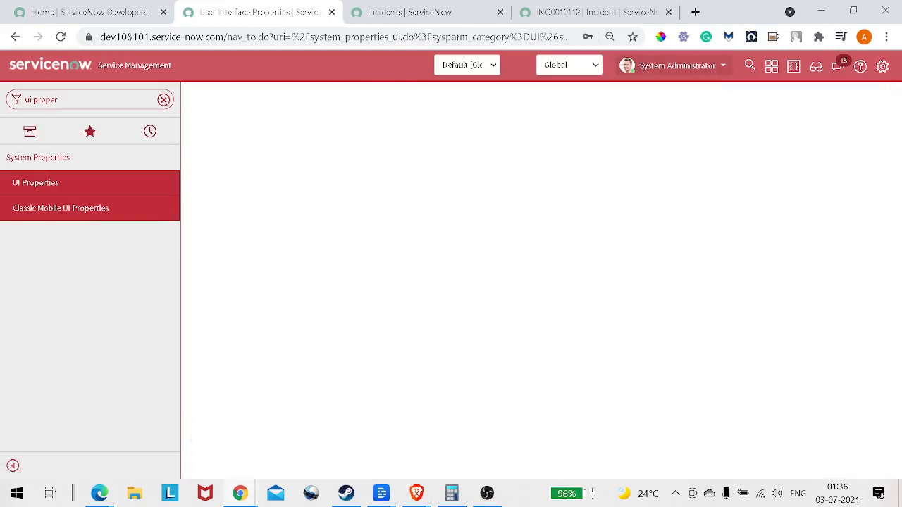
Close the INC0010112 incident's browser tab and reload the Incidents list
key(ctrl+Tab)
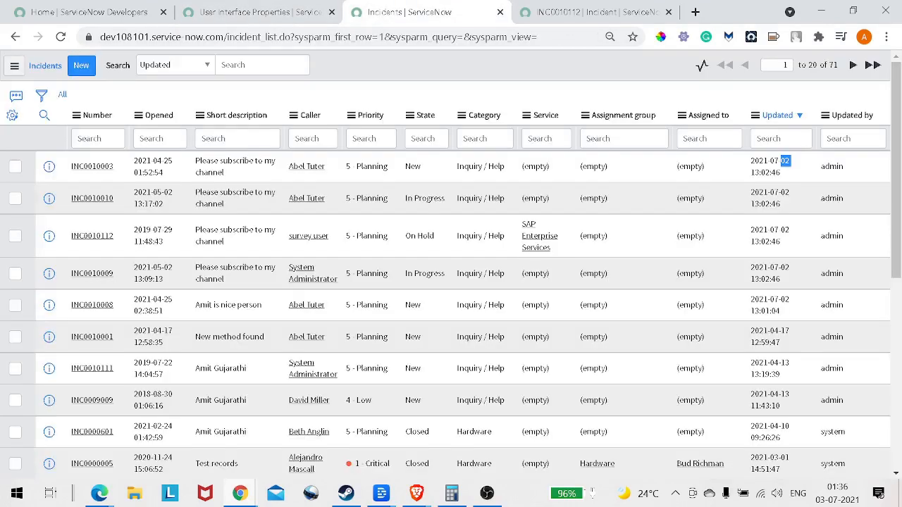
click(669, 12)
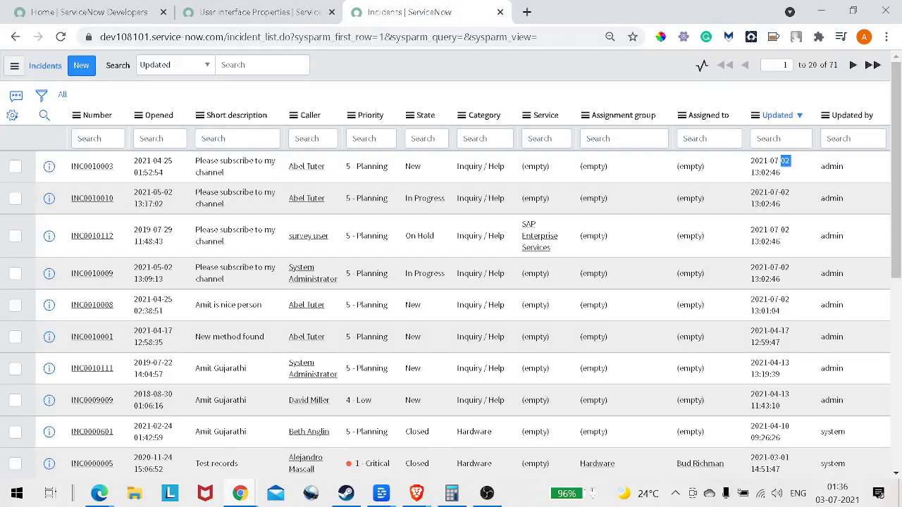
click(61, 36)
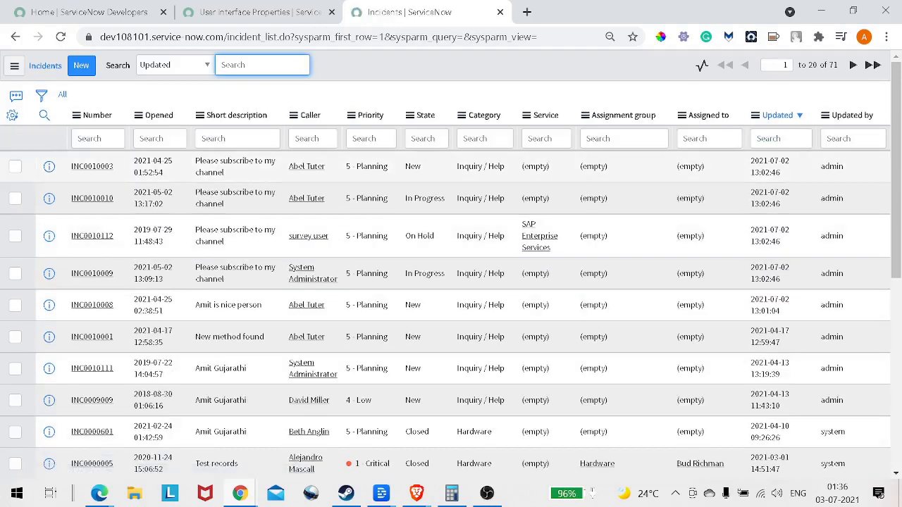
Open the short description of INC0010003 for editing in the list, cancel the edit, and select its Caller cell
click(239, 167)
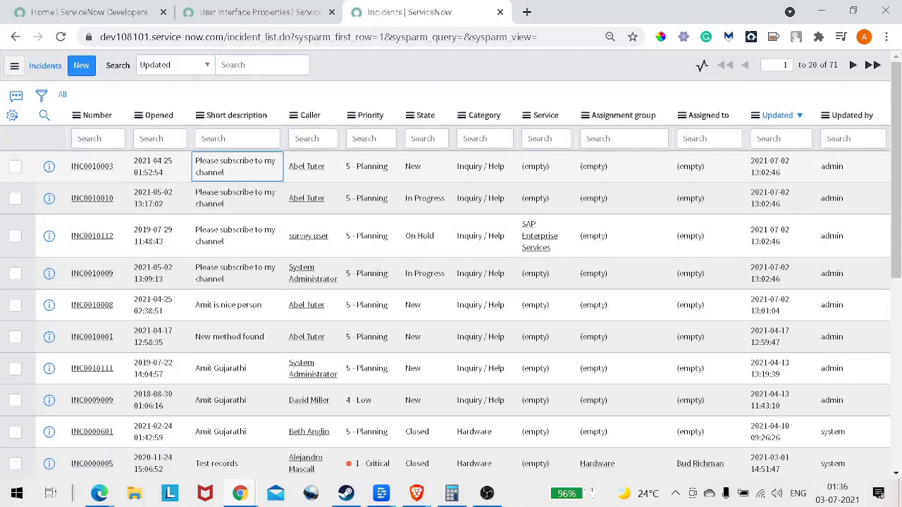
key(Return)
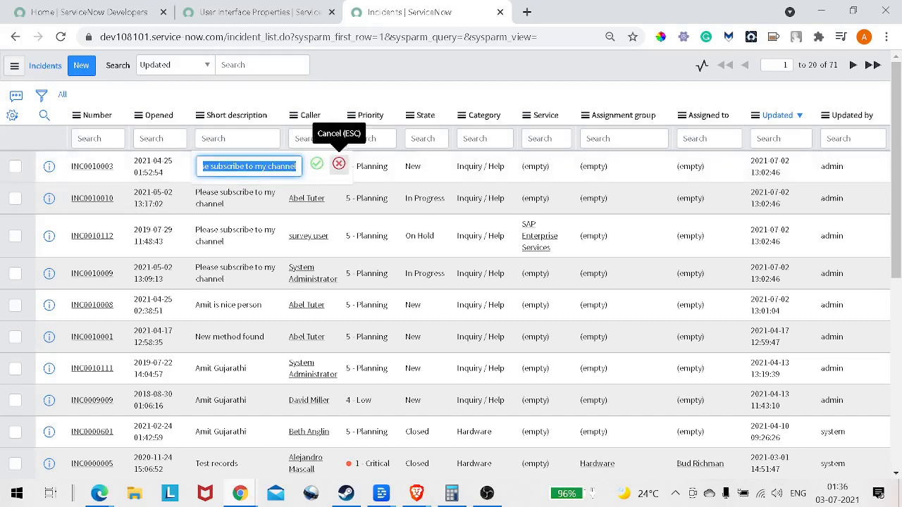
click(337, 165)
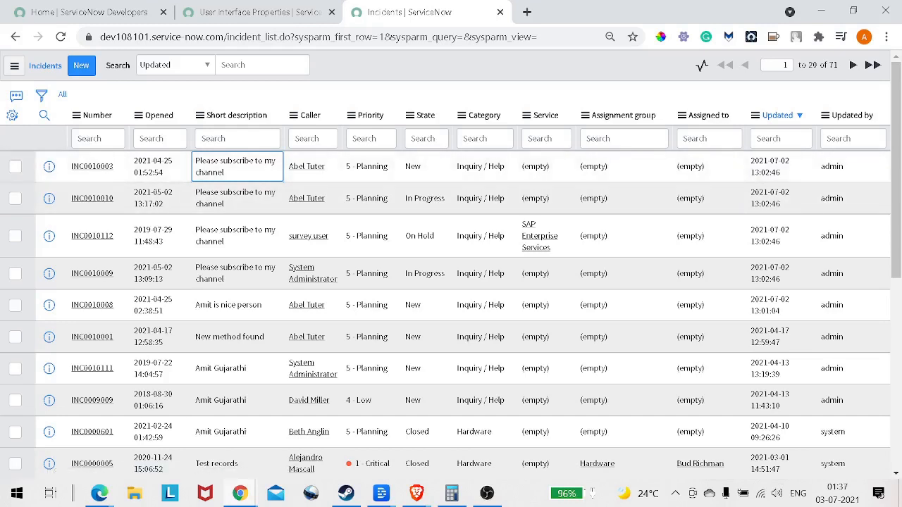
drag(326, 166, 288, 166)
click(331, 169)
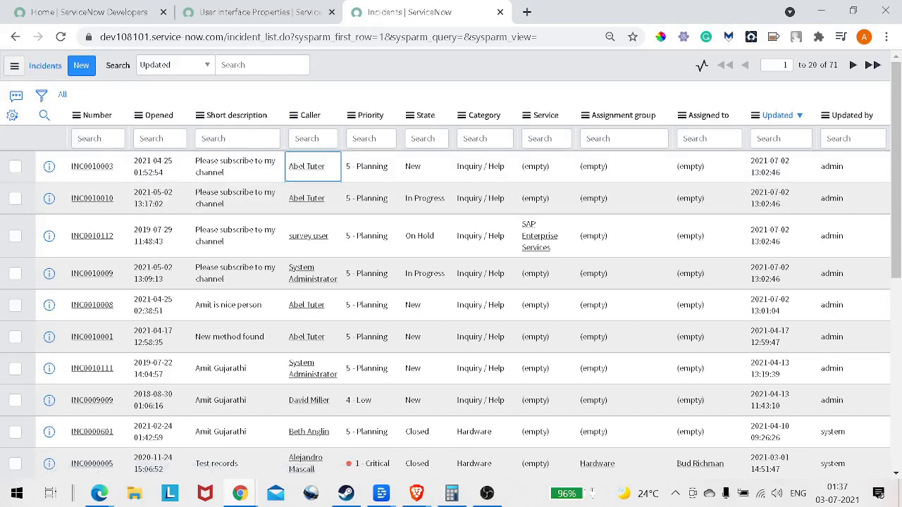
Look through the User Interface Properties for the settings that control list editing
click(259, 12)
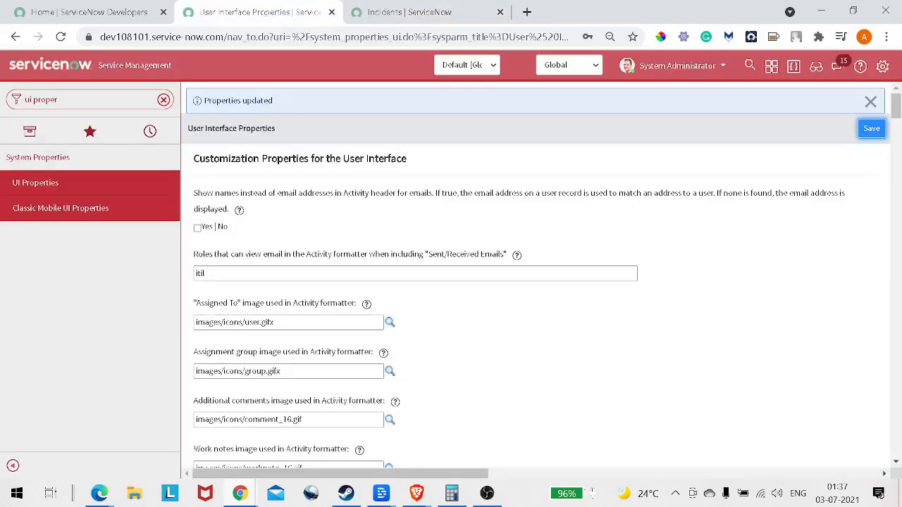
scroll(536, 282, down, 5)
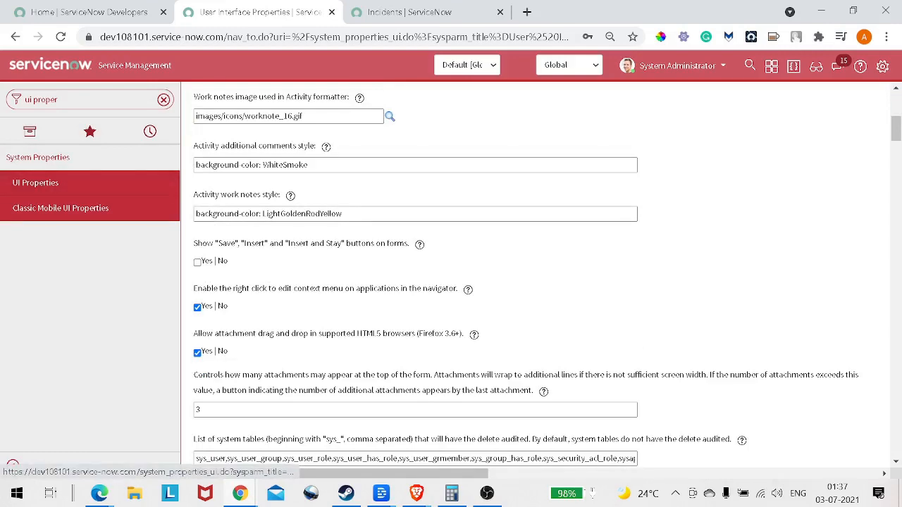
scroll(206, 365, down, 4)
scroll(206, 365, down, 17)
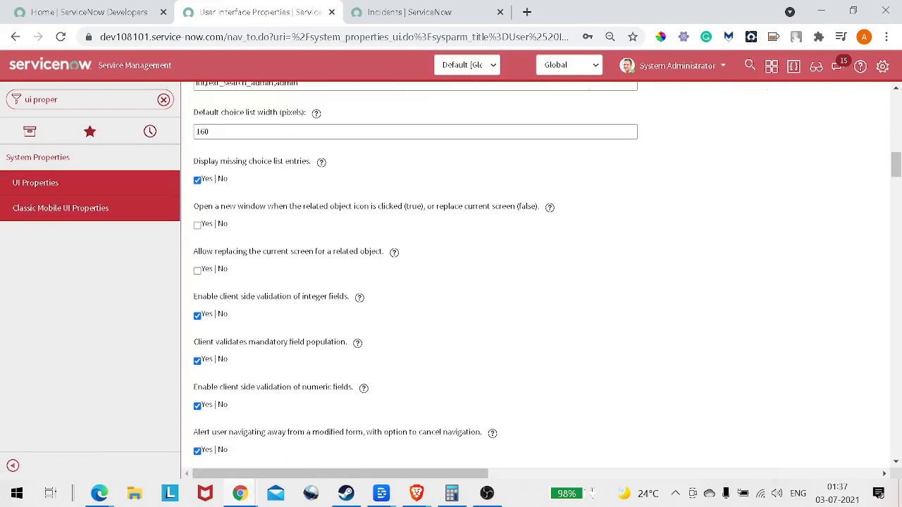
scroll(206, 364, down, 5)
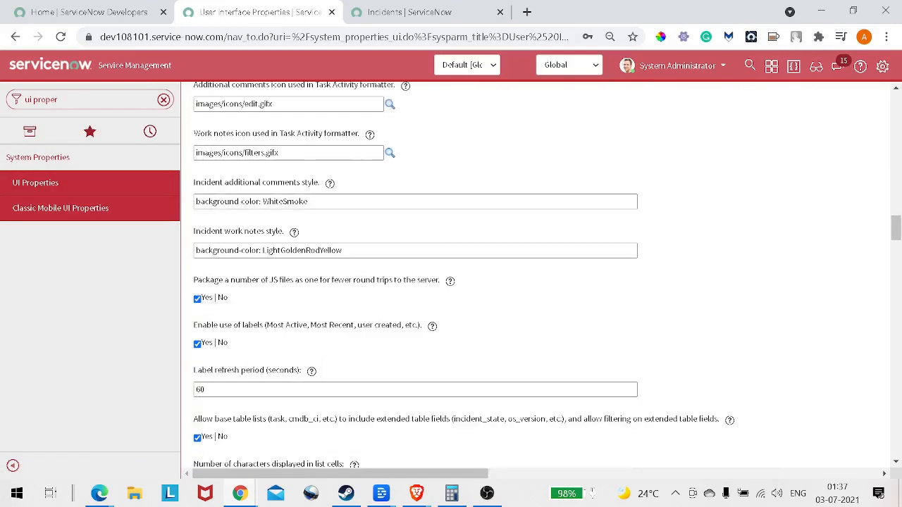
scroll(206, 364, down, 4)
scroll(535, 275, down, 16)
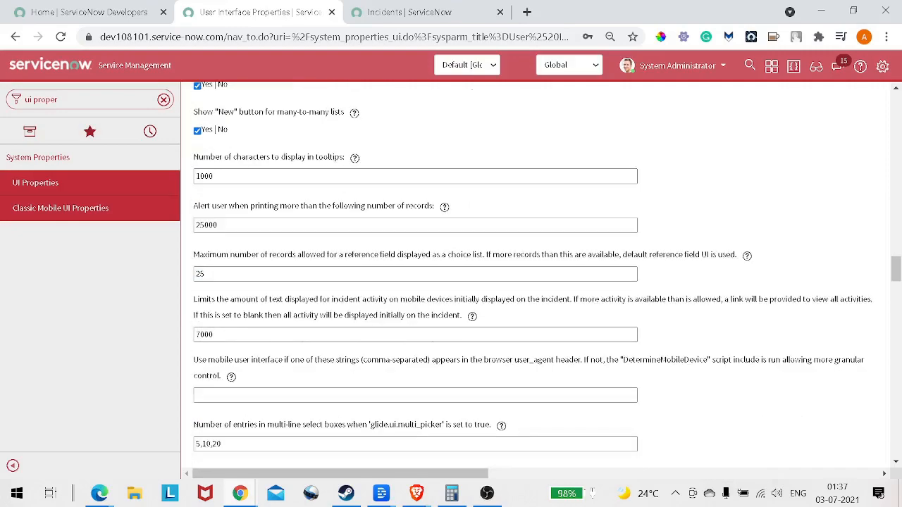
scroll(535, 275, down, 13)
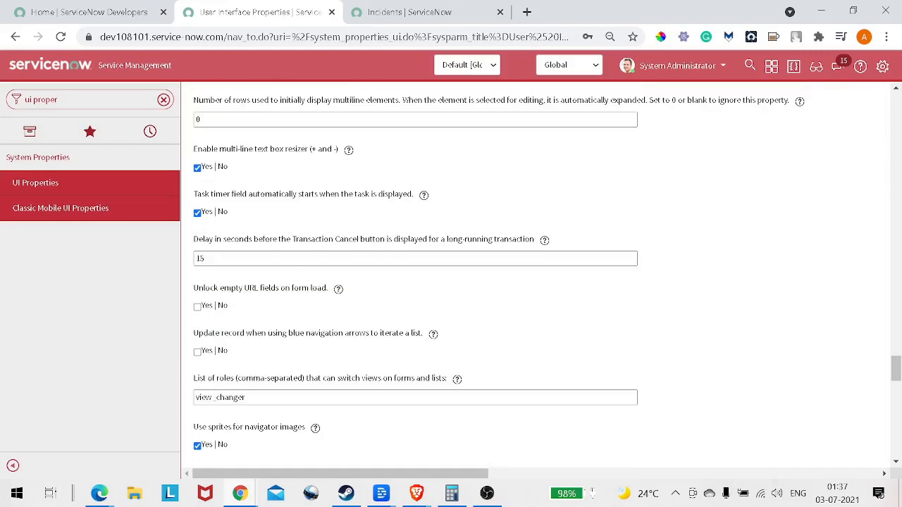
scroll(536, 275, up, 8)
scroll(536, 275, up, 15)
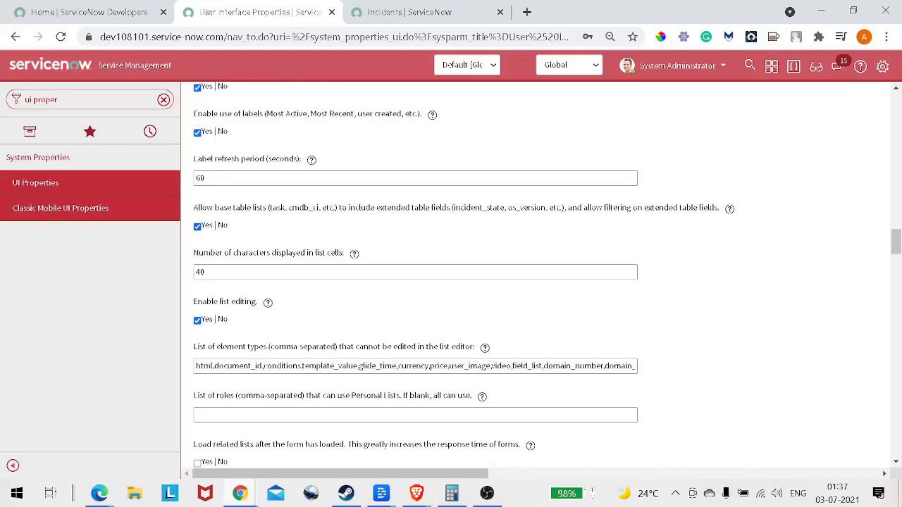
scroll(535, 275, up, 5)
scroll(536, 275, up, 2)
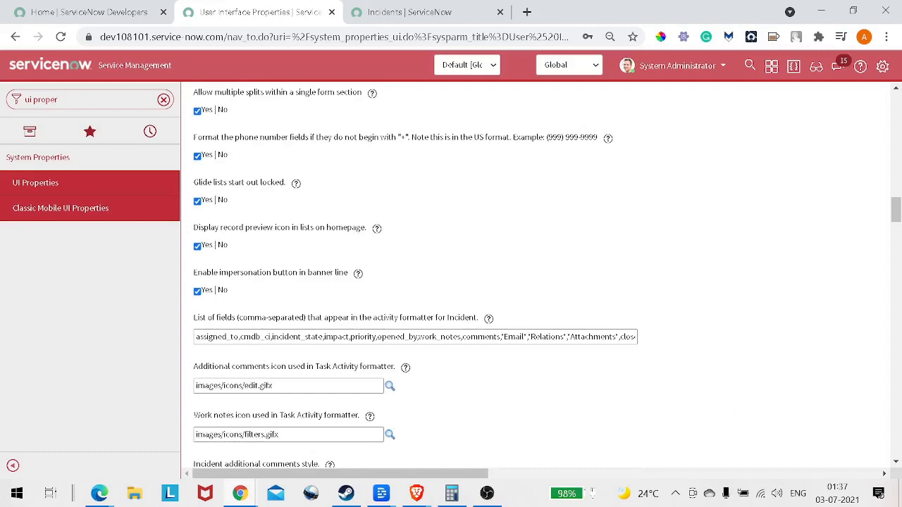
scroll(536, 275, up, 16)
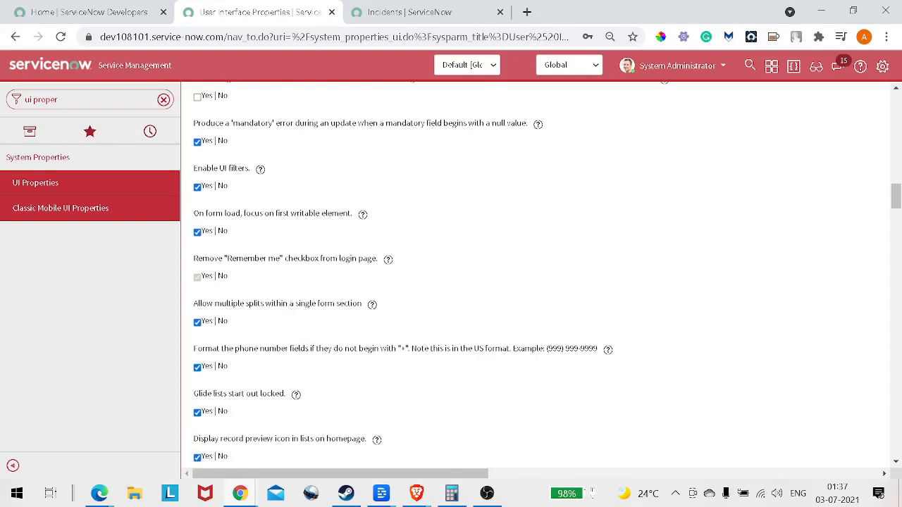
scroll(206, 364, up, 2)
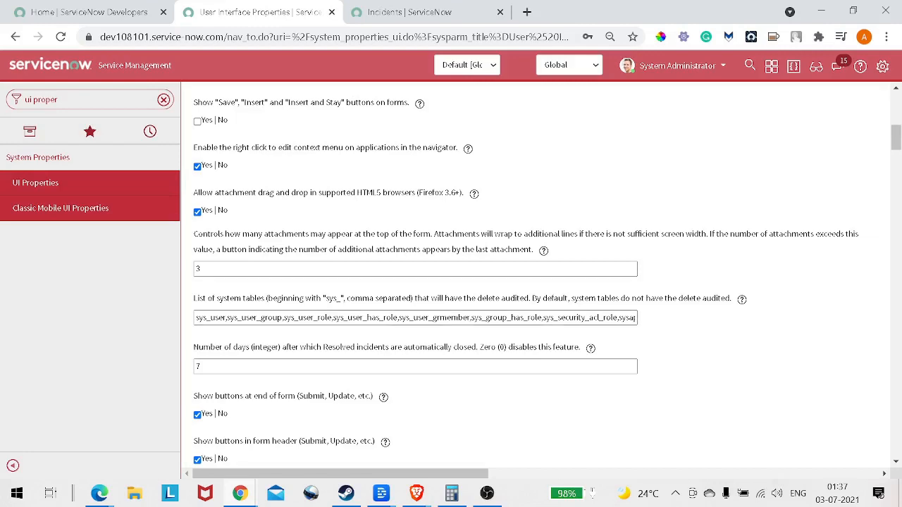
scroll(536, 274, up, 9)
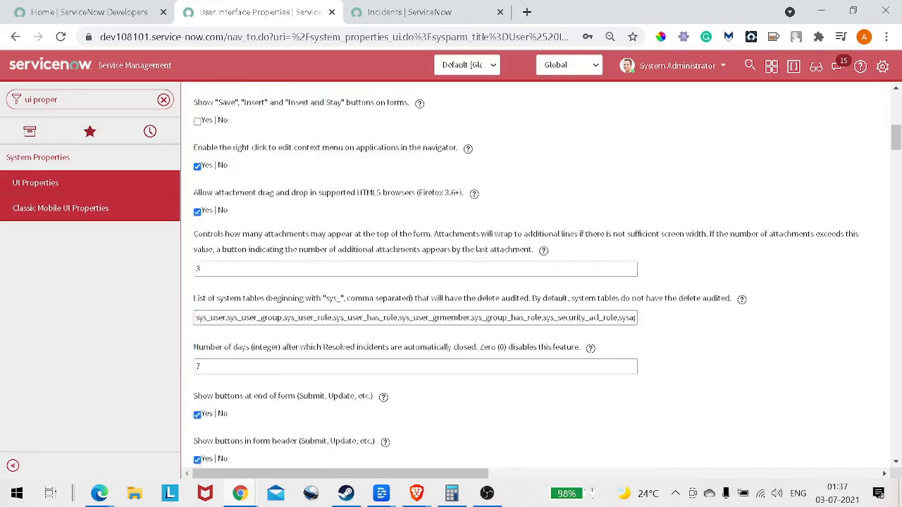
scroll(536, 275, down, 10)
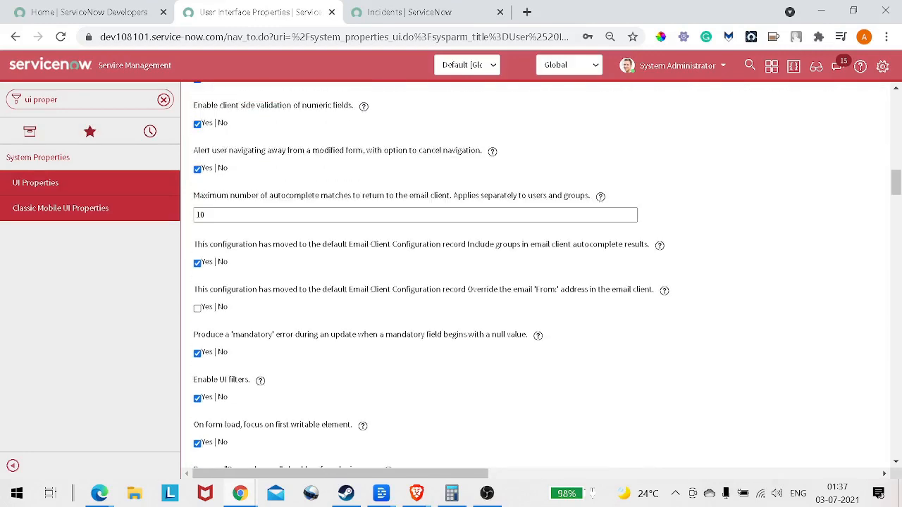
scroll(535, 274, down, 4)
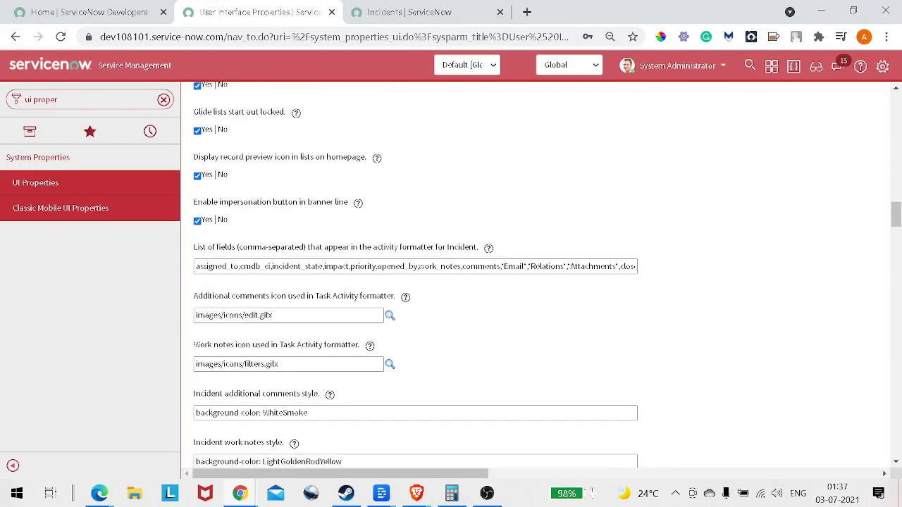
scroll(535, 275, down, 3)
scroll(536, 275, down, 1)
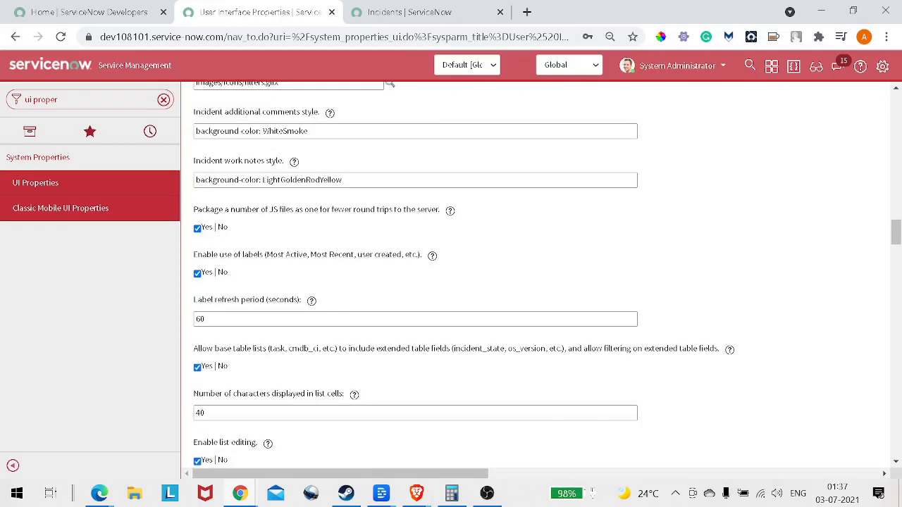
scroll(536, 275, down, 2)
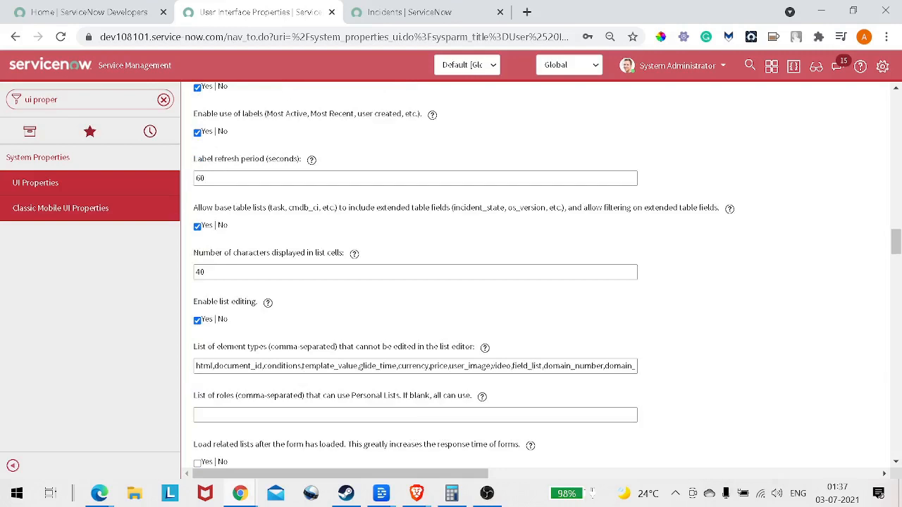
Examine the property listing element types that cannot be edited in the list editor, including template_value and price
drag(191, 346, 259, 347)
click(196, 366)
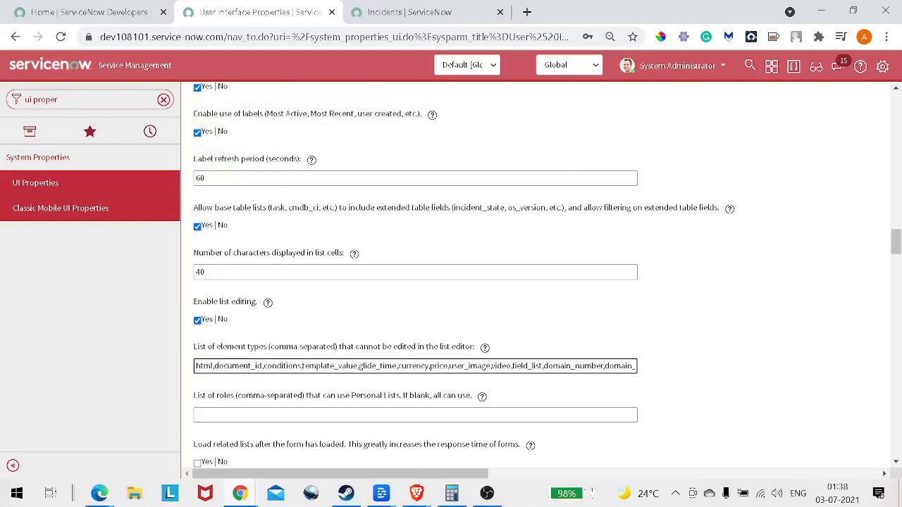
drag(338, 347, 475, 347)
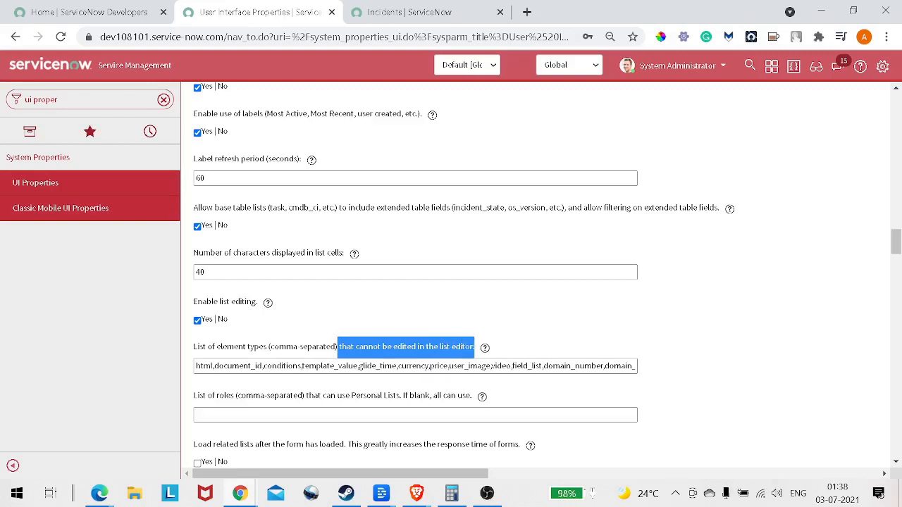
click(213, 367)
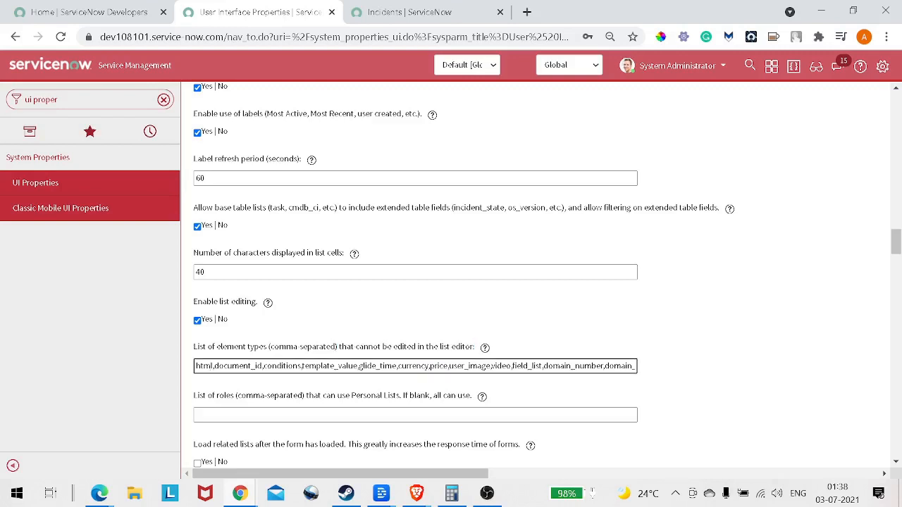
drag(302, 367, 358, 366)
click(301, 367)
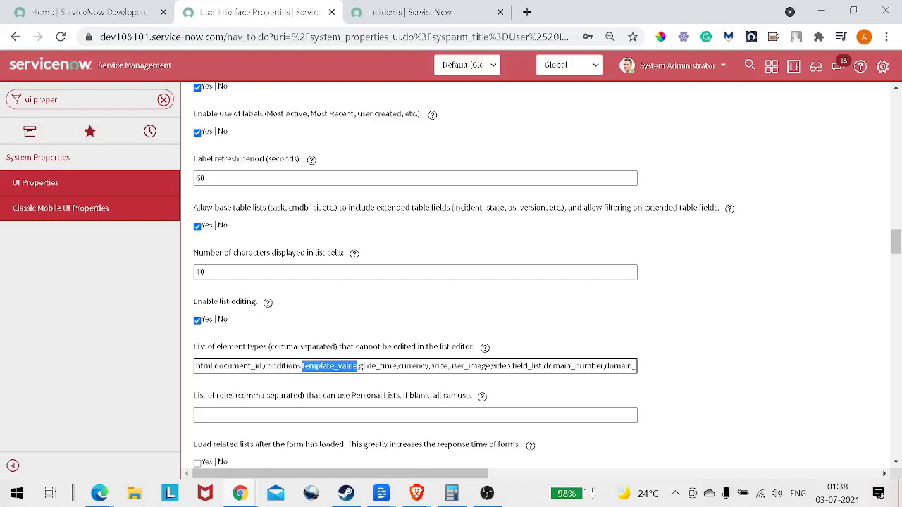
drag(429, 366, 447, 366)
click(469, 366)
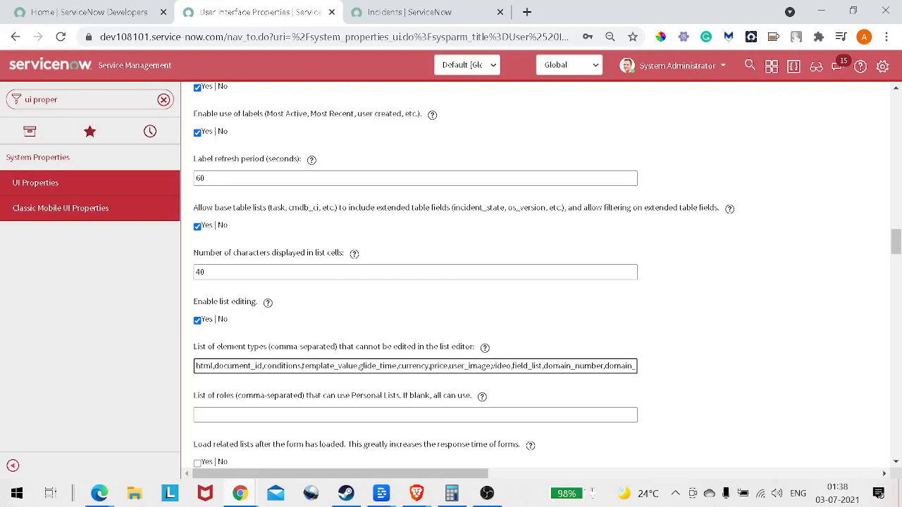
Add a comma after file_attachment at the end of the element types that cannot be edited in the list editor
key(Right)
key(Right)
key(Right)
key(Right)
key(Right)
key(Right)
key(Right)
key(Right)
key(Right)
key(Right)
key(Right)
key(Right)
key(Right)
key(Right)
key(Right)
key(Right)
key(Right)
key(Right)
key(Right)
key(Right)
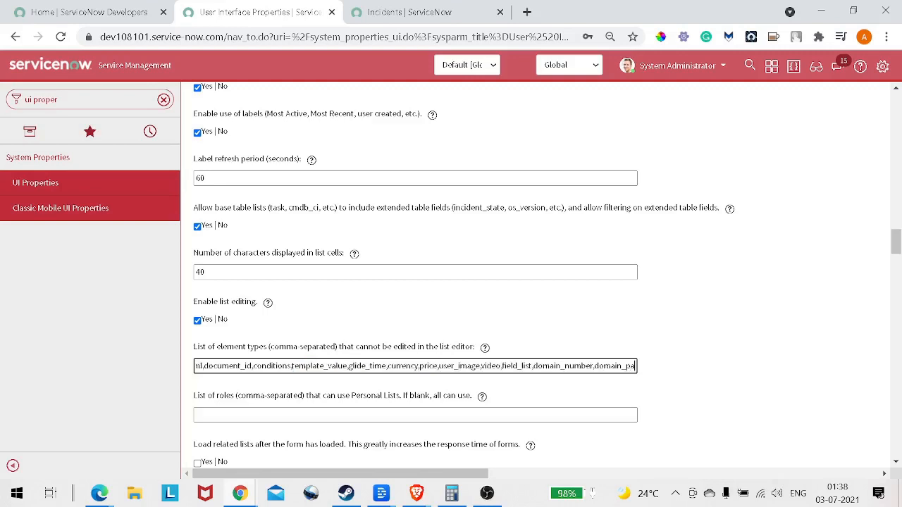
key(Right)
key(Right)
key(Right)
key(Right)
key(Right)
key(Right)
key(Right)
key(Right)
key(Right)
key(Right)
key(Right)
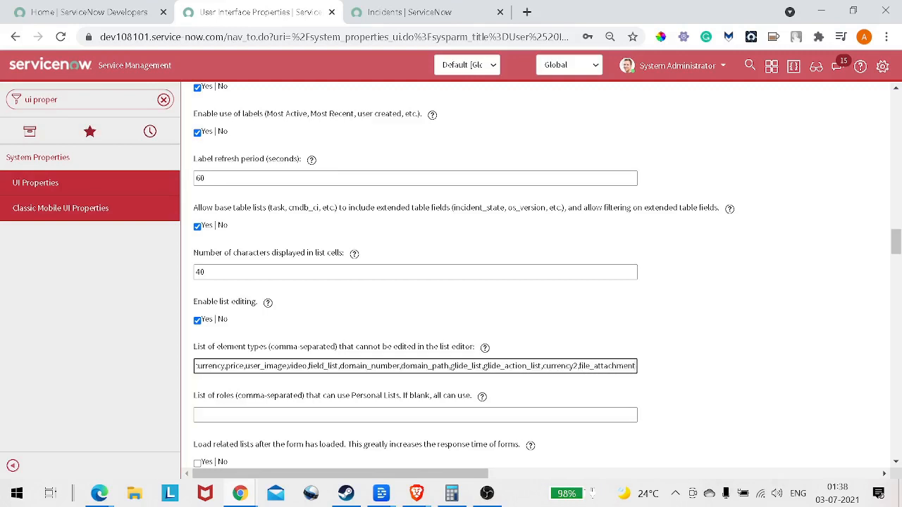
text(,)
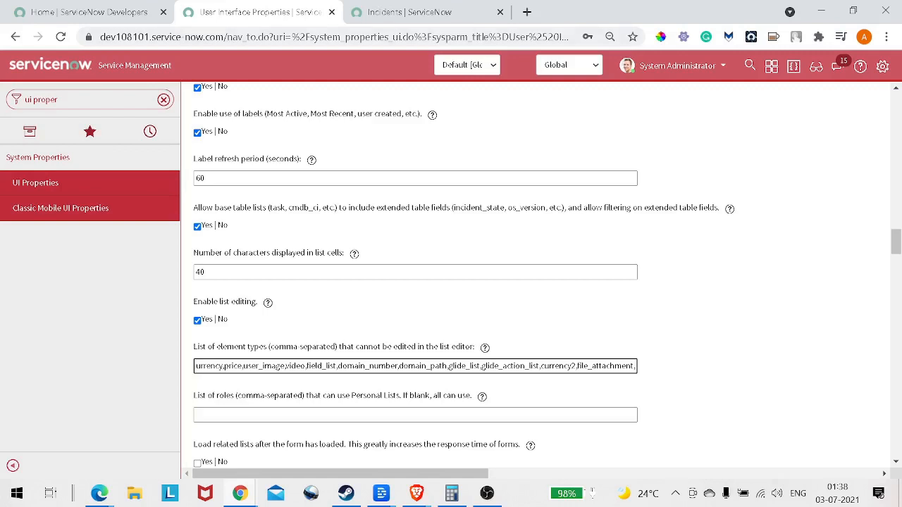
Open incident INC0010003 from the Incidents list in a new browser tab
key(ctrl+Tab)
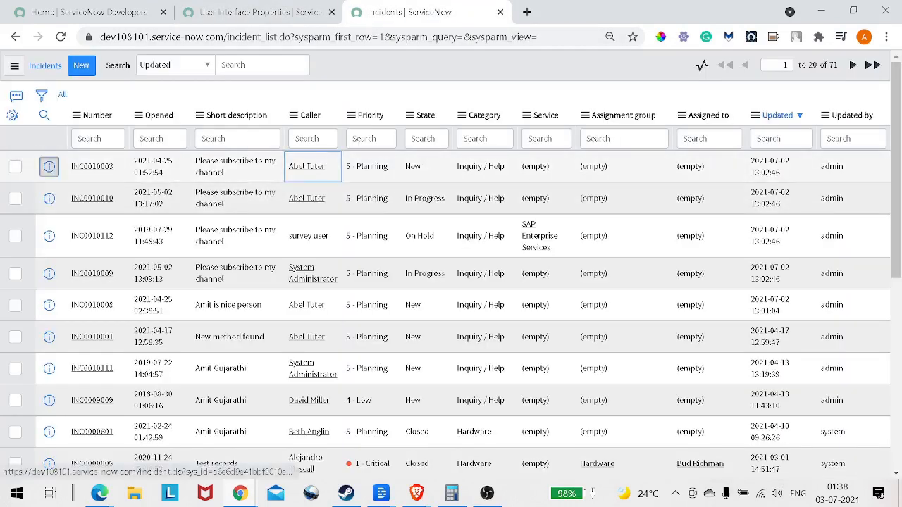
right_click(48, 167)
click(113, 176)
key(ctrl+Tab)
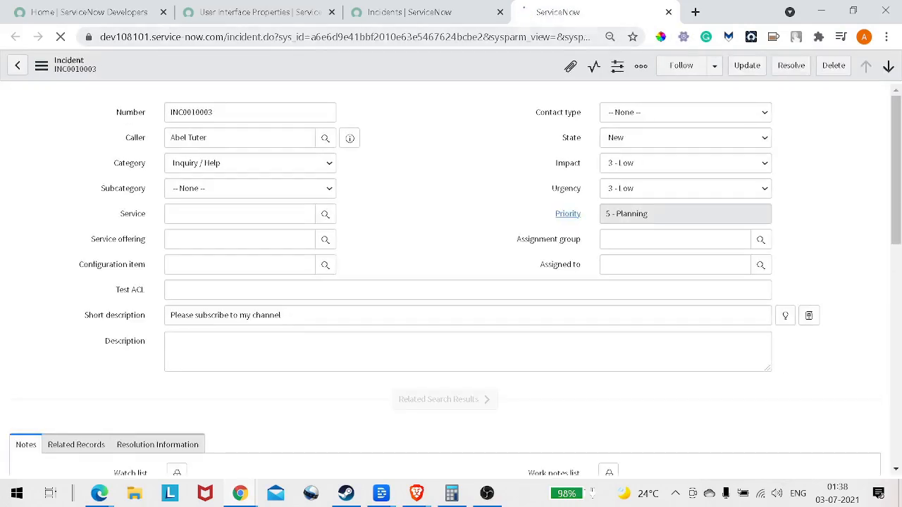
Show the dictionary information of the Caller field on INC0010003 and select its Type value
right_click(132, 143)
key(Escape)
right_click(133, 139)
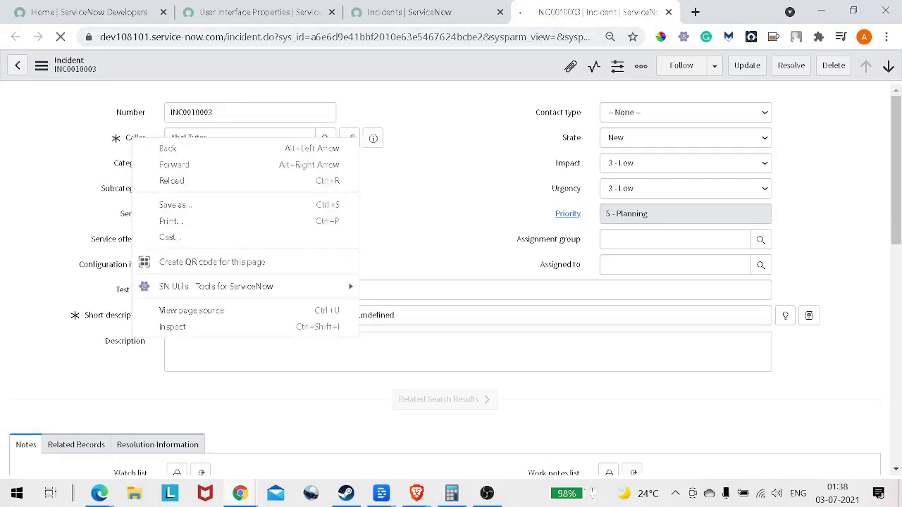
key(Escape)
right_click(125, 138)
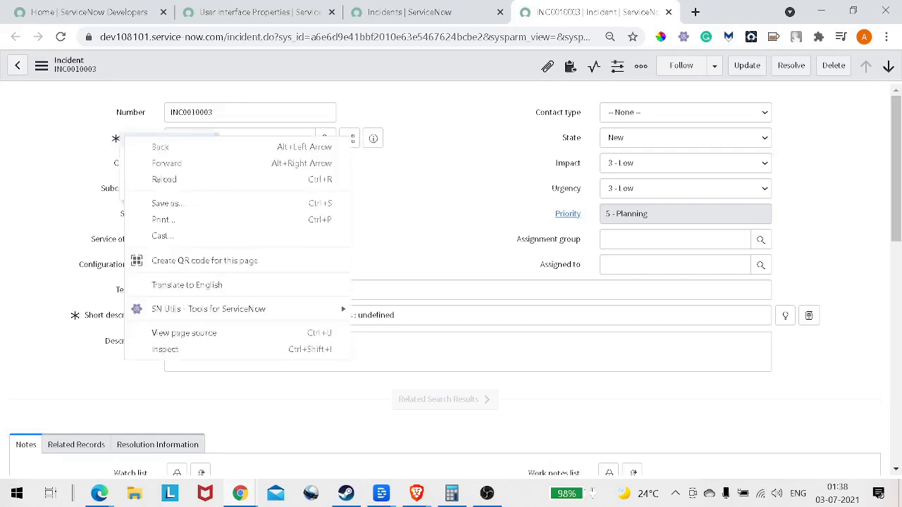
key(Escape)
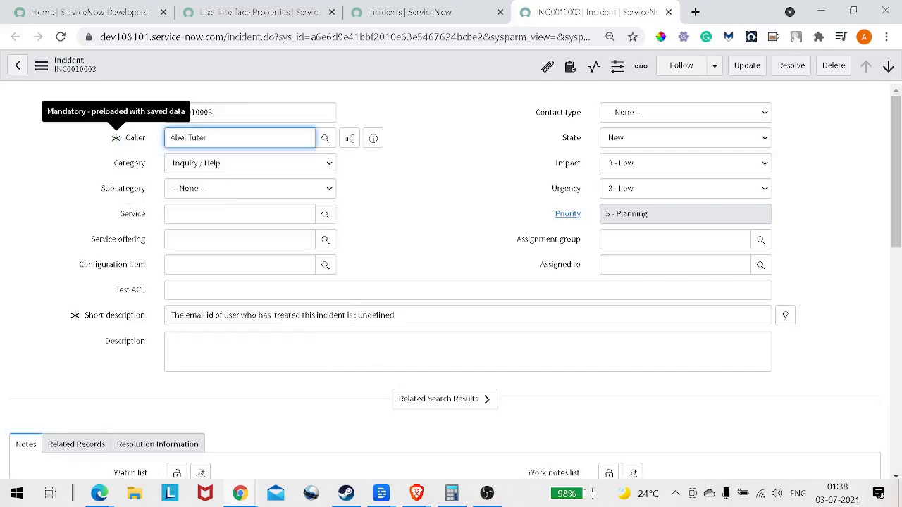
right_click(126, 139)
click(168, 196)
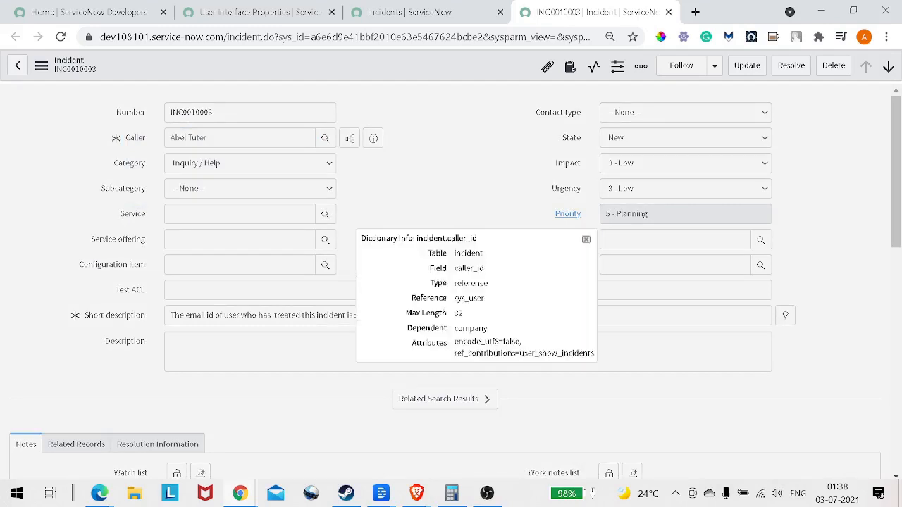
double_click(471, 283)
Add reference as the last entry in the User Interface Properties list of element types that cannot be edited in the list editor
click(259, 12)
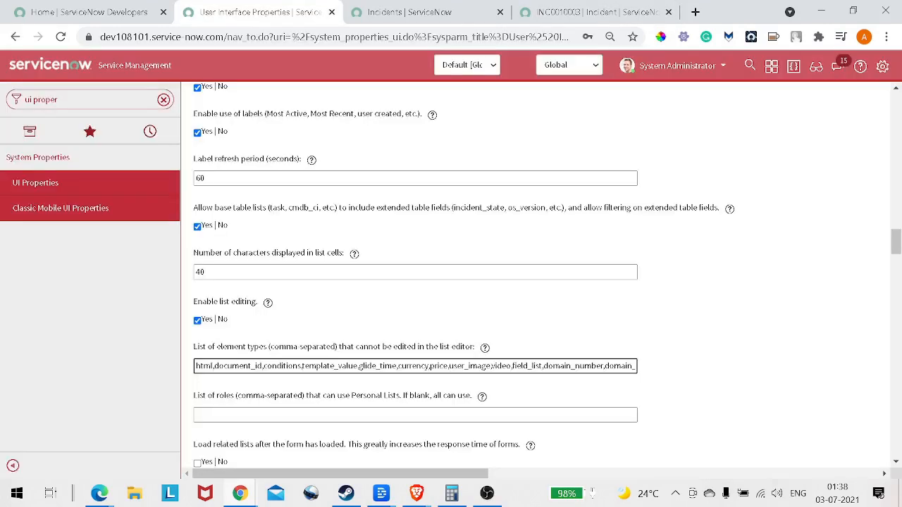
text(_path)
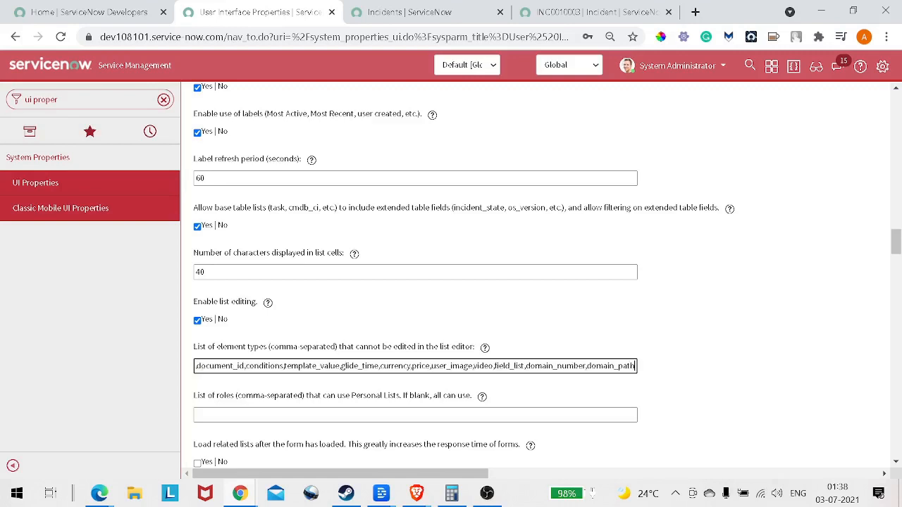
text(,glide_list,glide_action_list,currency2,file_attachment,)
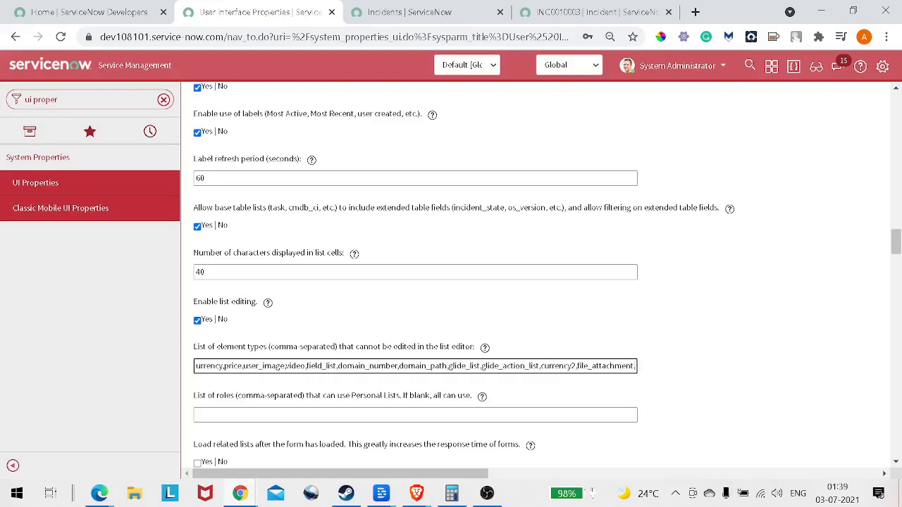
text(reference)
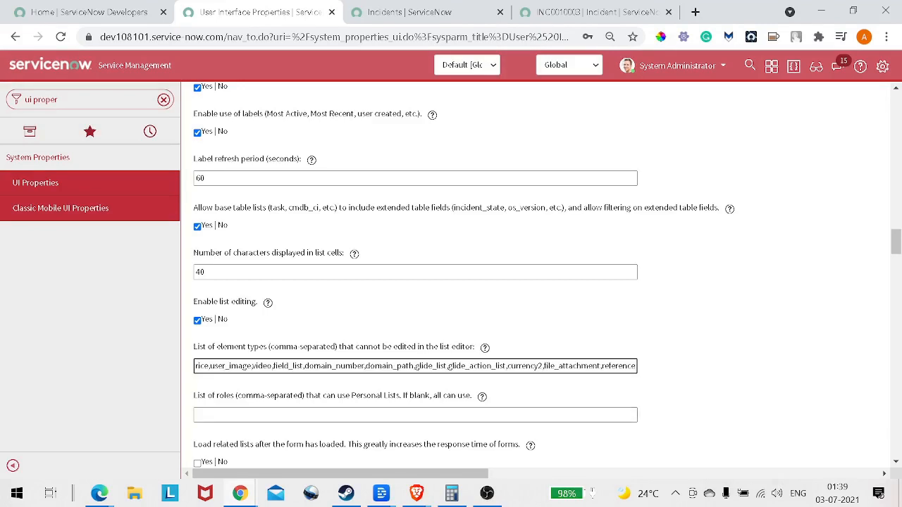
key(ctrl+plus)
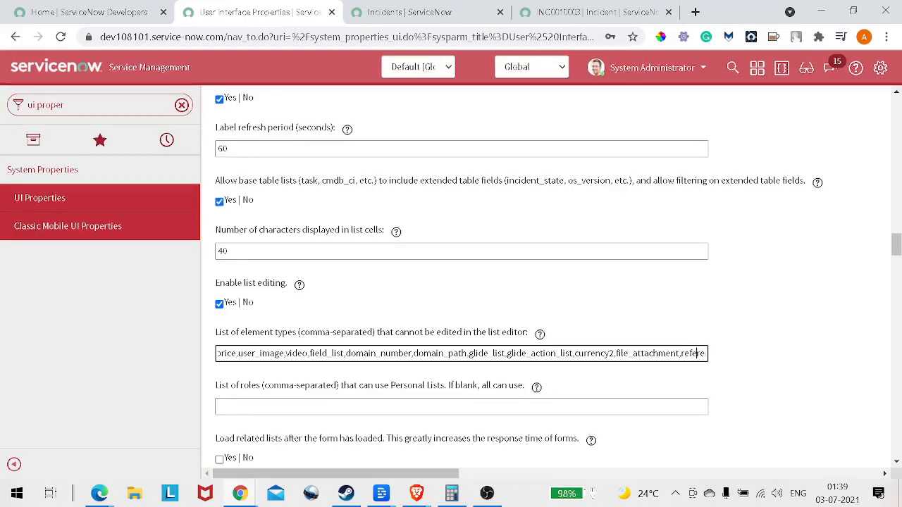
key(Right)
key(Right)
key(Right)
key(Right)
key(Right)
key(Right)
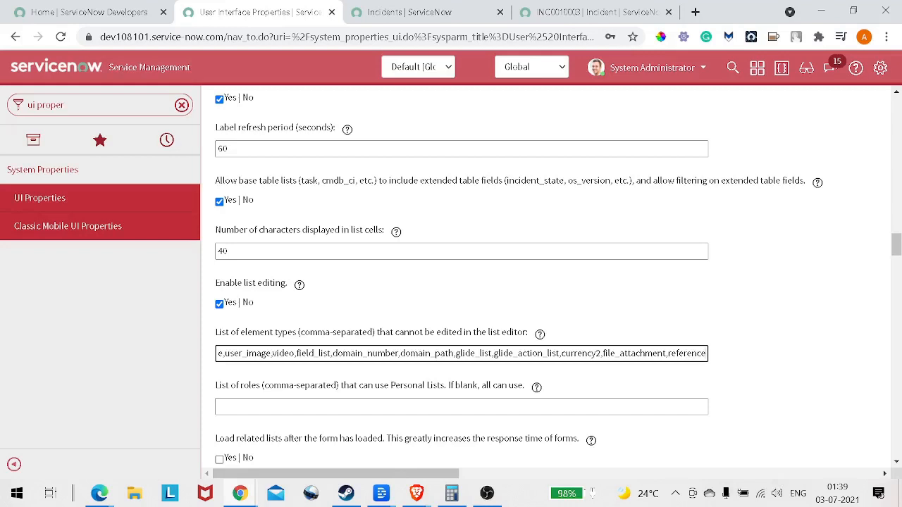
Copy the label of the non-editable element types property and save the User Interface Properties
drag(221, 332, 523, 332)
key(ctrl+c)
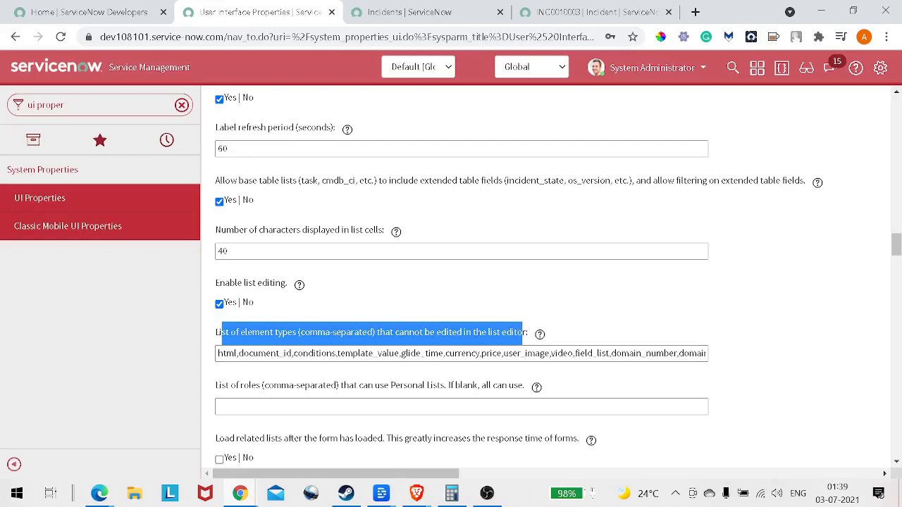
drag(896, 245, 897, 447)
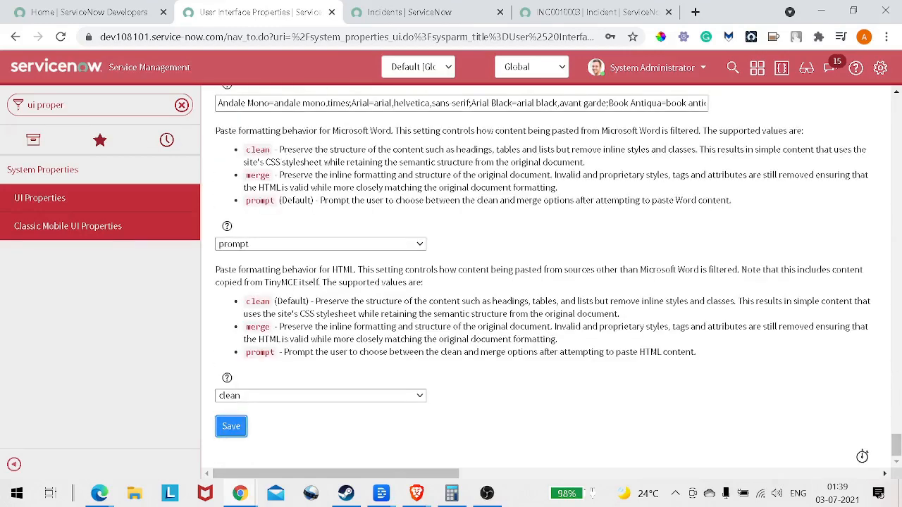
click(231, 426)
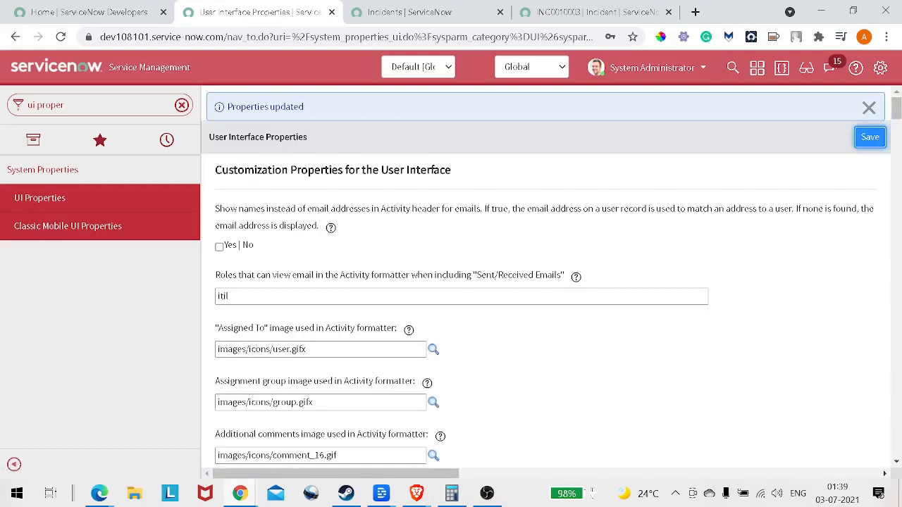
Reload the Incidents list, try to edit Caller cells in the list, and return from the opened user record
key(ctrl+Tab)
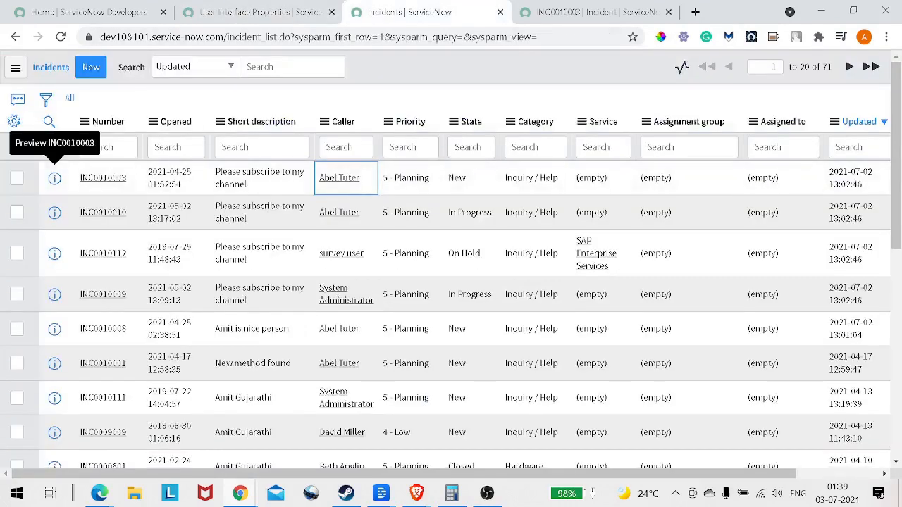
click(69, 99)
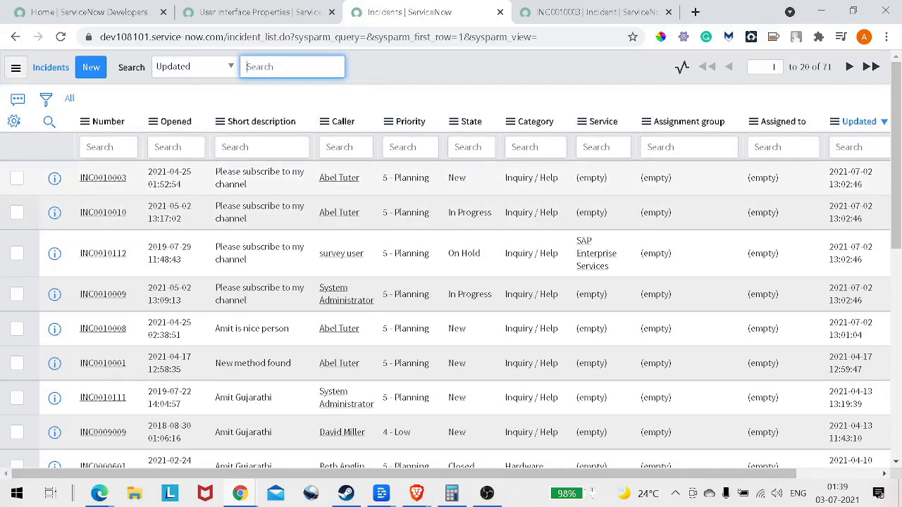
click(366, 181)
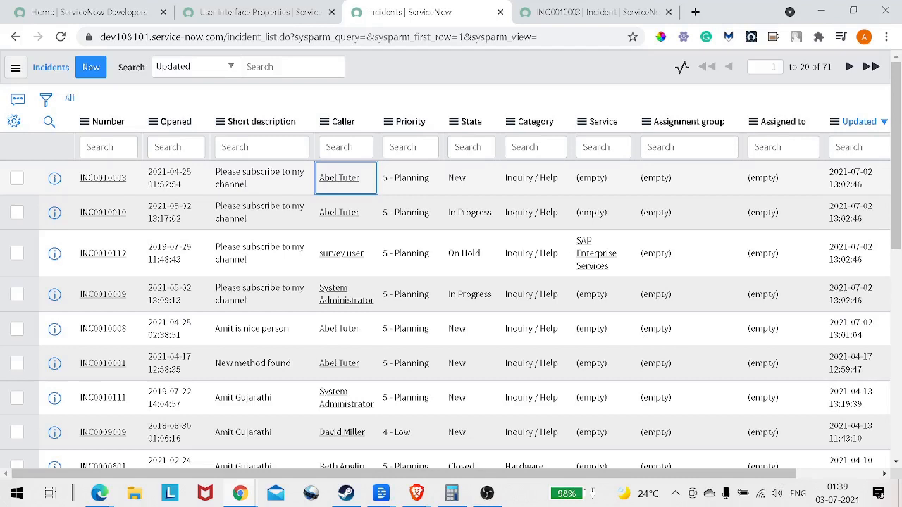
click(359, 254)
double_click(360, 293)
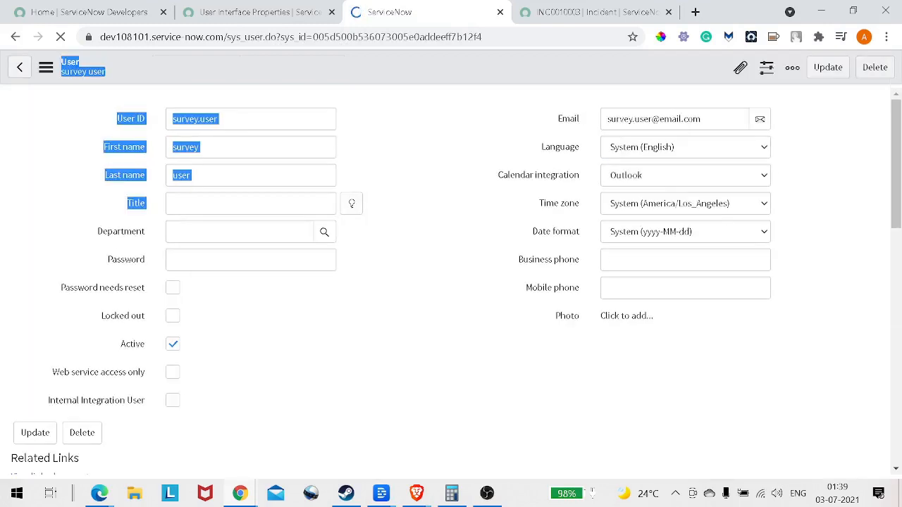
click(16, 37)
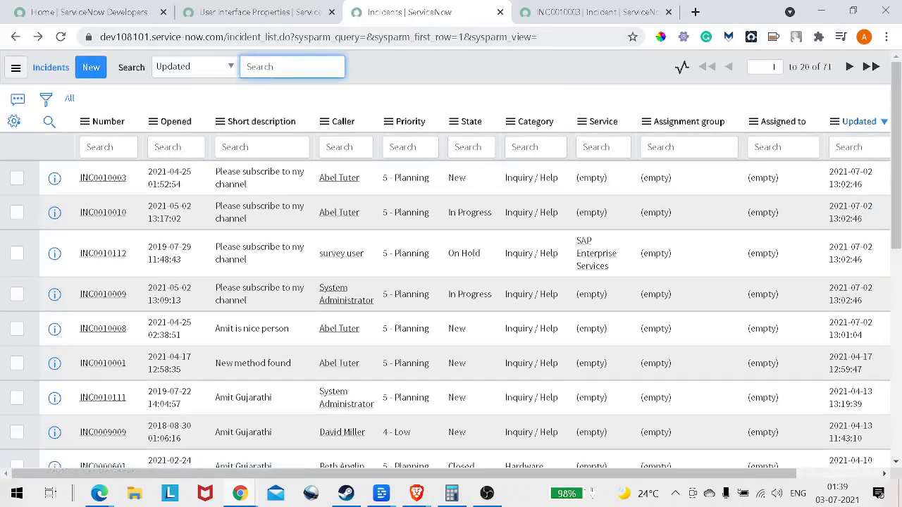
Find the non-editable element types property on the User Interface Properties page by searching for its copied label
click(259, 12)
scroll(546, 277, down, 2)
scroll(461, 276, down, 9)
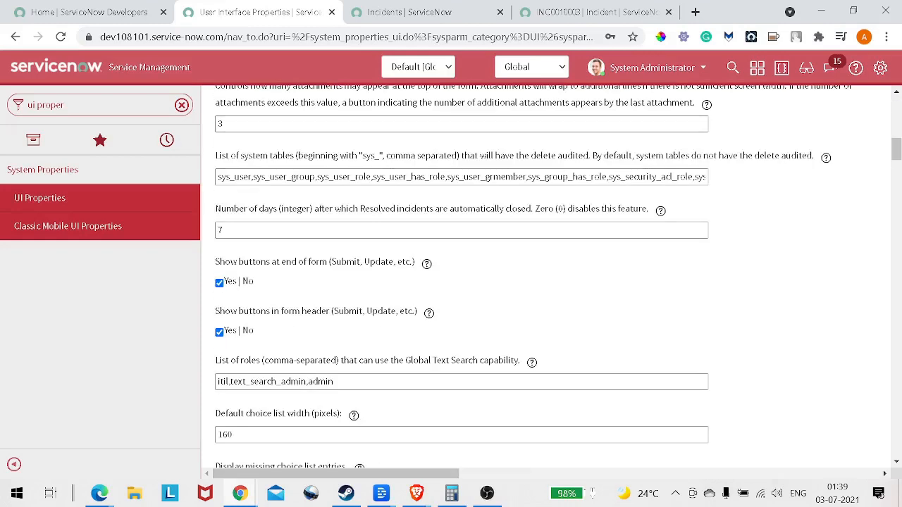
key(ctrl+f)
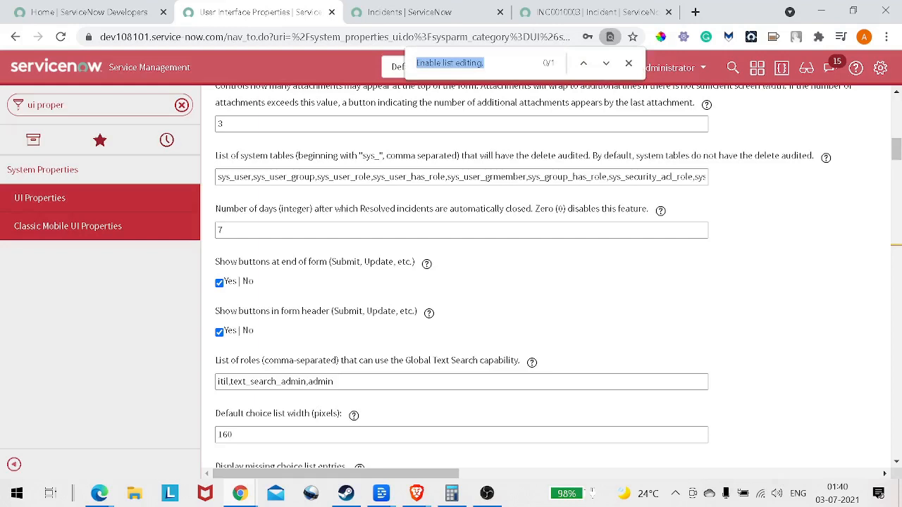
key(ctrl+v)
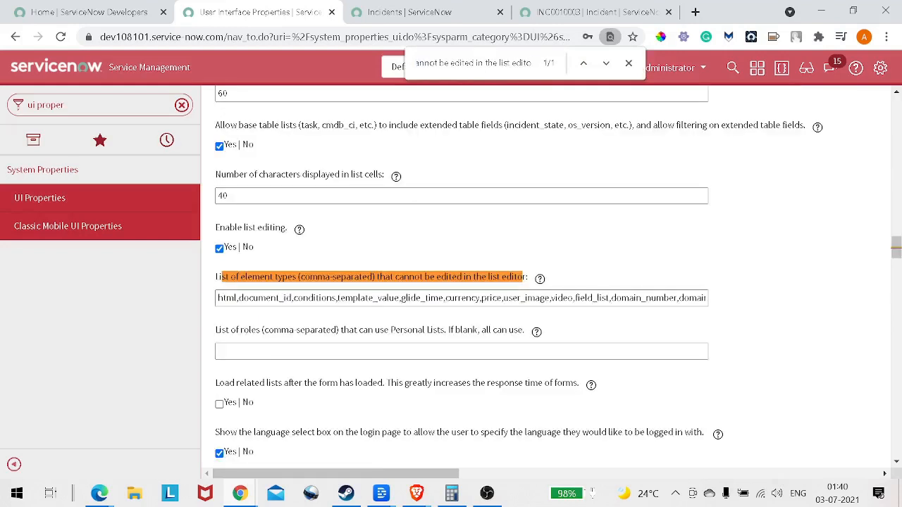
Remove reference from the end of the element types that cannot be edited in the list editor
click(676, 298)
key(Right)
key(Right)
key(Right)
key(Right)
key(Right)
key(Right)
key(Right)
key(Right)
key(Right)
key(Right)
key(Right)
key(Right)
key(Right)
key(Right)
key(Right)
key(Right)
key(Right)
key(Right)
key(Right)
key(Right)
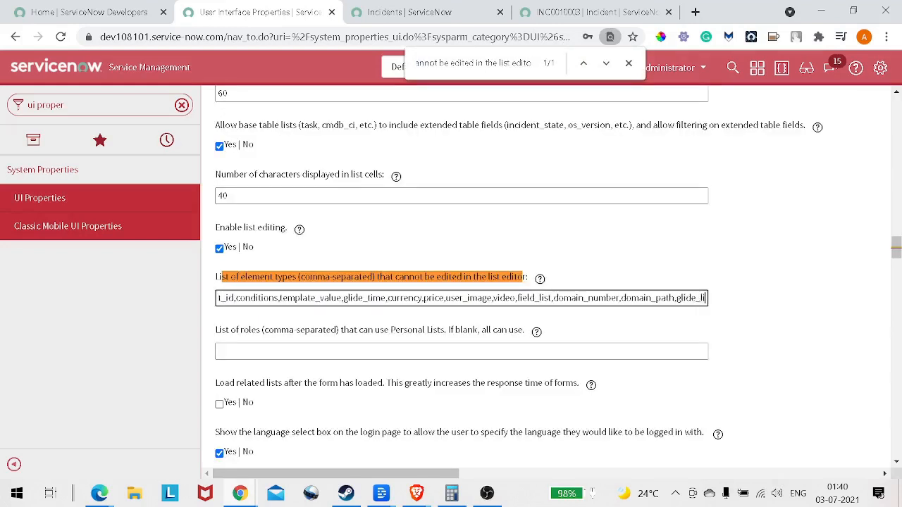
key(Right)
key(Right)
key(Right)
key(Right)
key(Right)
key(Right)
key(Right)
key(Right)
key(Right)
key(Right)
key(Right)
key(Right)
key(Right)
key(Right)
key(Right)
key(Right)
key(Right)
key(Right)
key(Right)
key(Right)
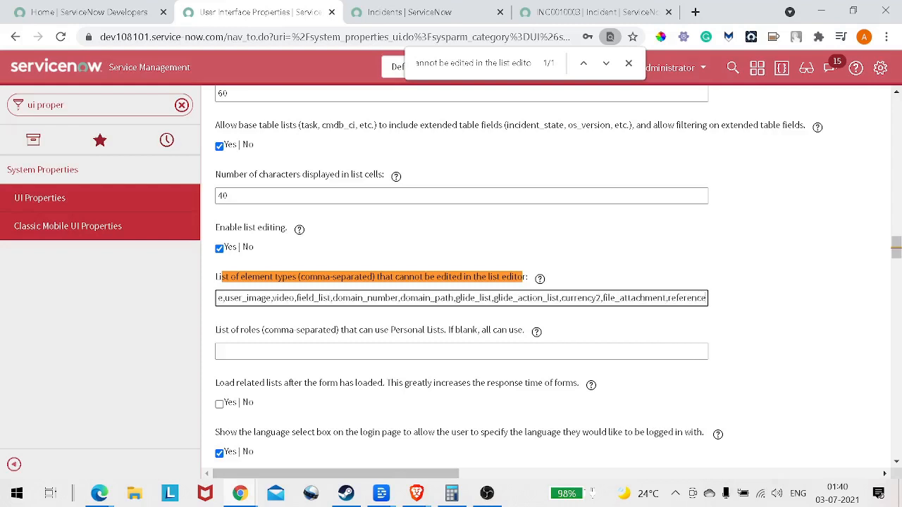
key(Left)
key(Left)
key(Left)
key(Left)
key(Left)
key(Left)
key(Left)
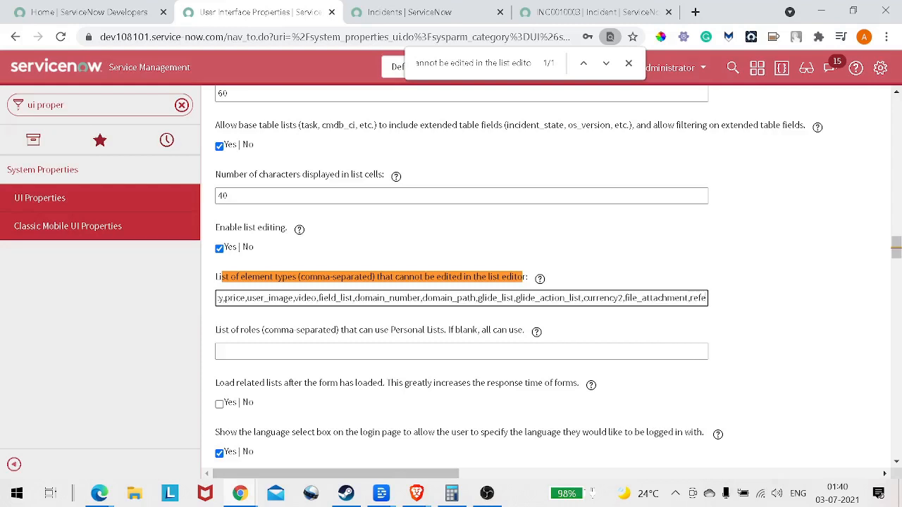
key(Left)
key(Left)
key(Left)
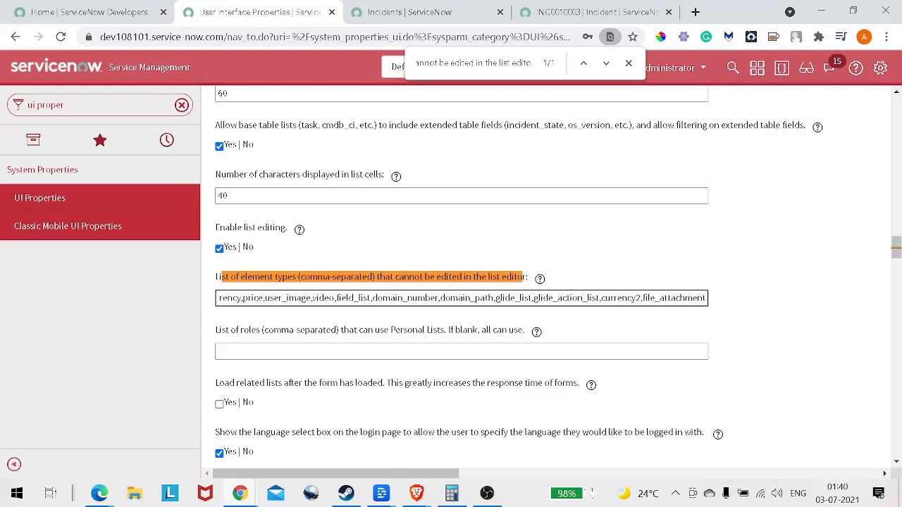
text(,)
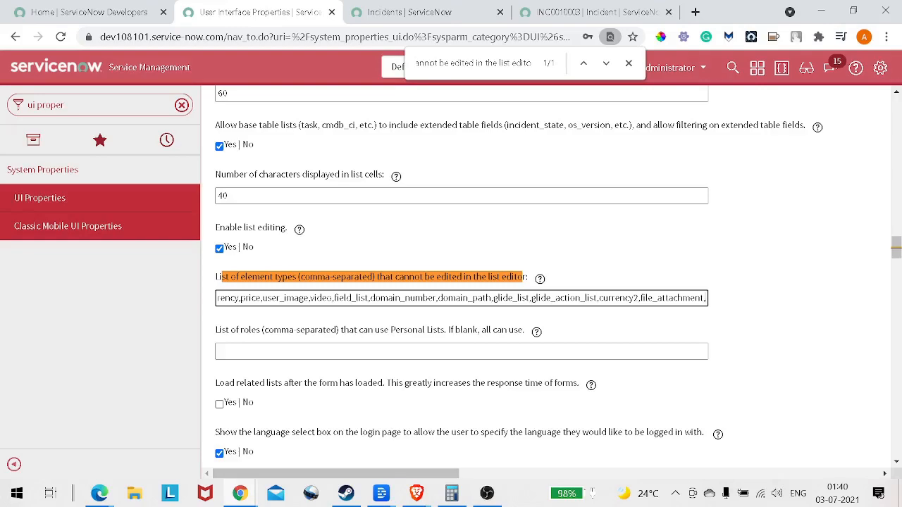
scroll(461, 281, down, 10)
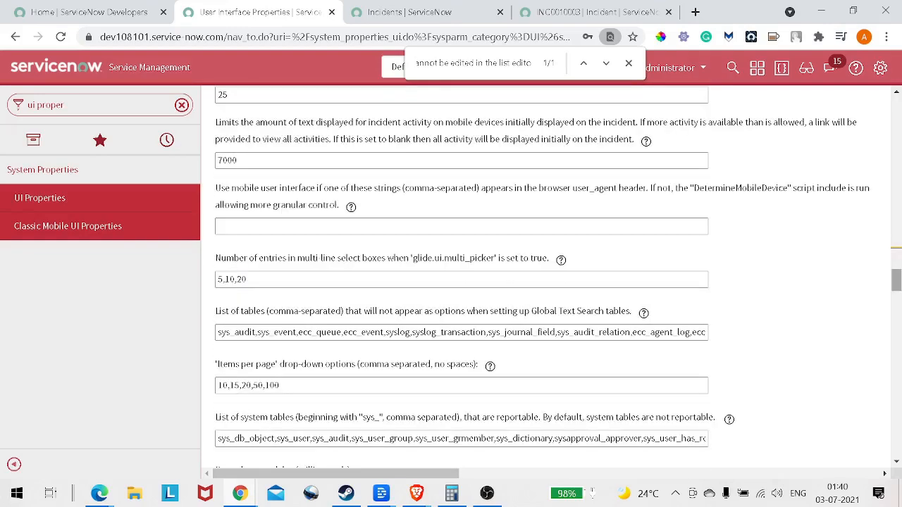
scroll(461, 282, down, 5)
scroll(547, 282, down, 5)
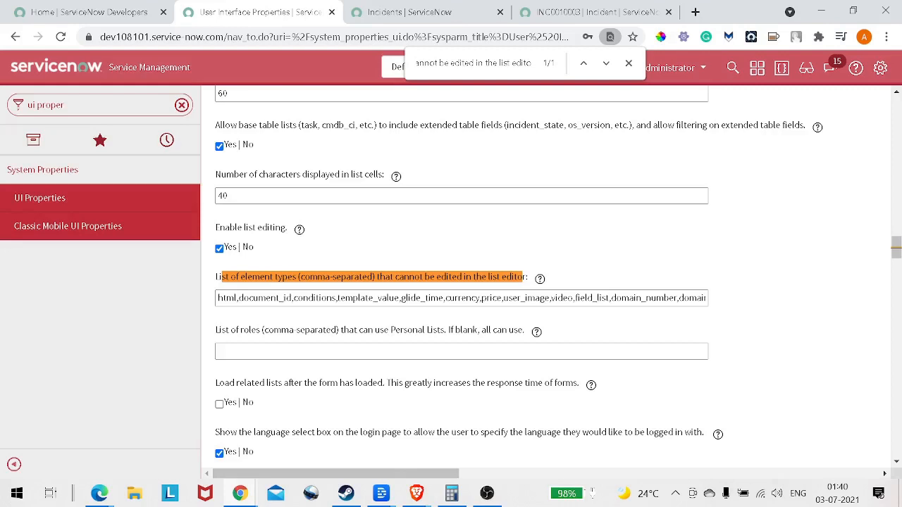
Return to the Incidents list and switch to the ServiceNow Developers home page tab
key(ctrl+Tab)
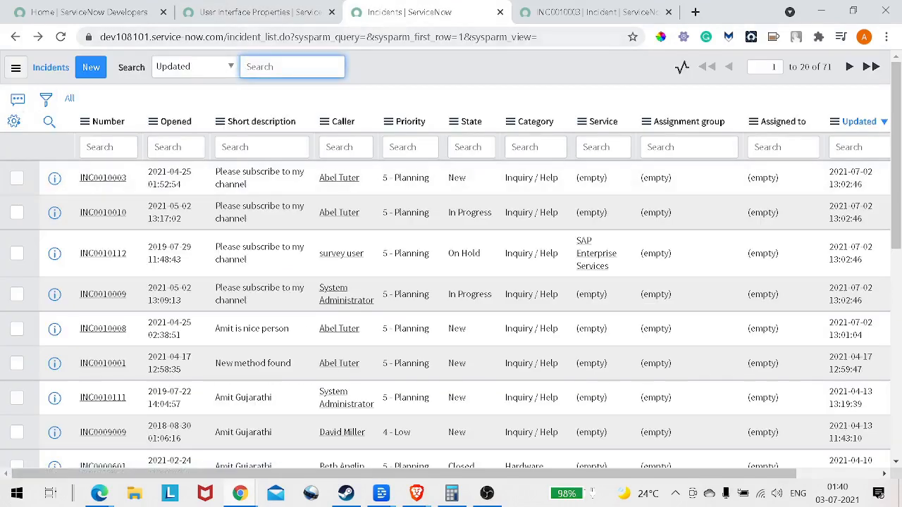
key(ctrl+1)
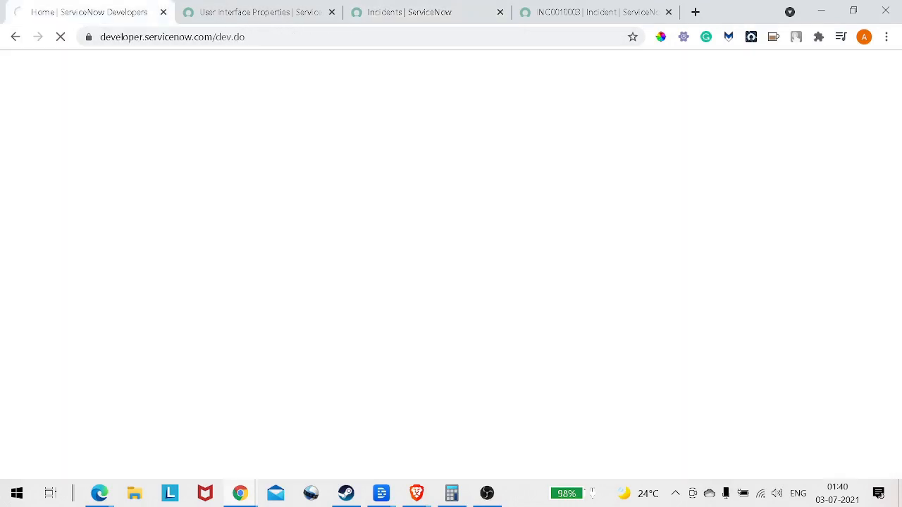
Return to the User Interface Properties page, dismiss the text search and elevate the session to the security_admin role
key(ctrl+2)
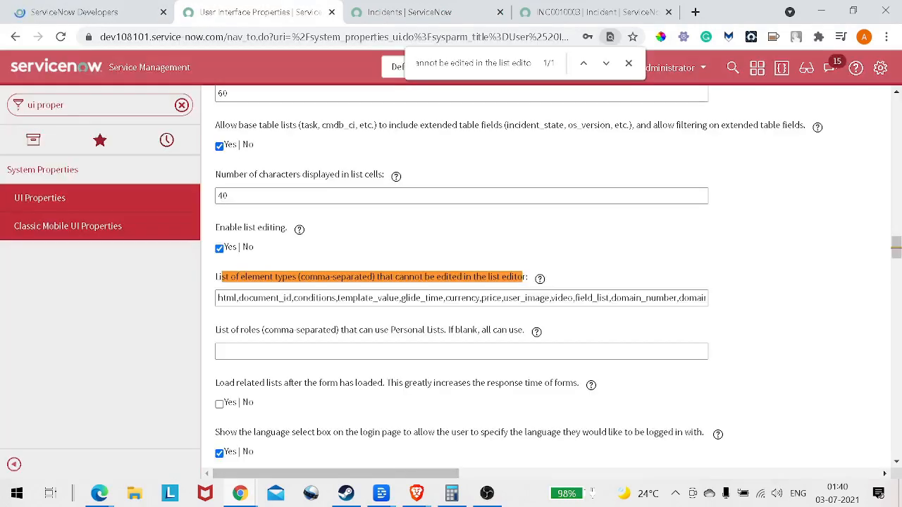
key(Escape)
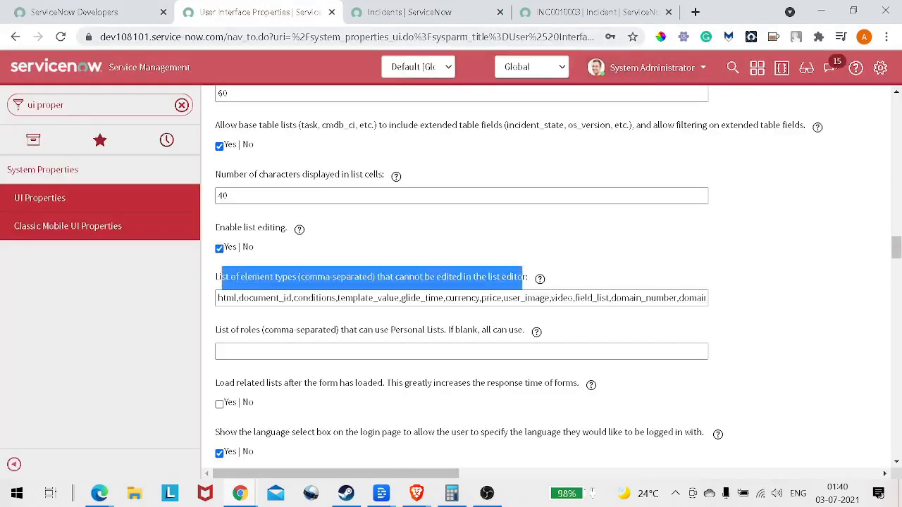
click(656, 67)
key(Down)
key(Down)
key(Down)
key(Return)
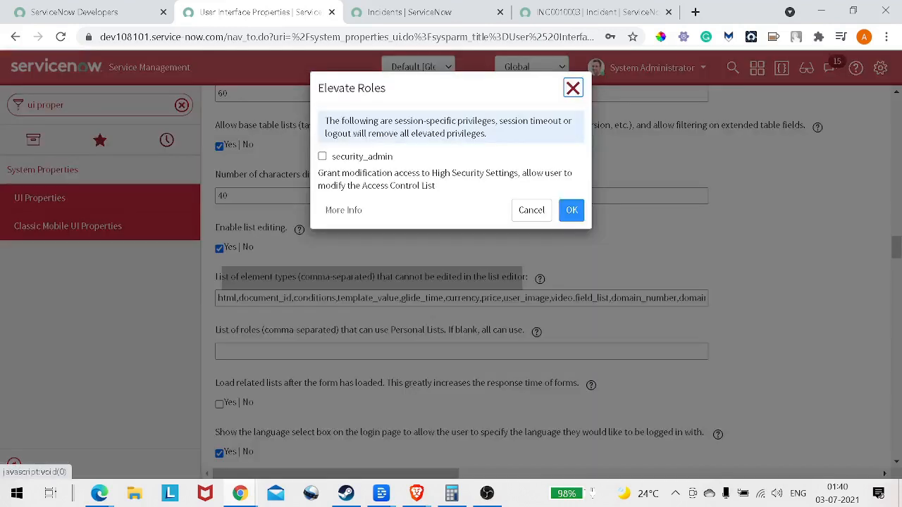
click(322, 156)
click(571, 210)
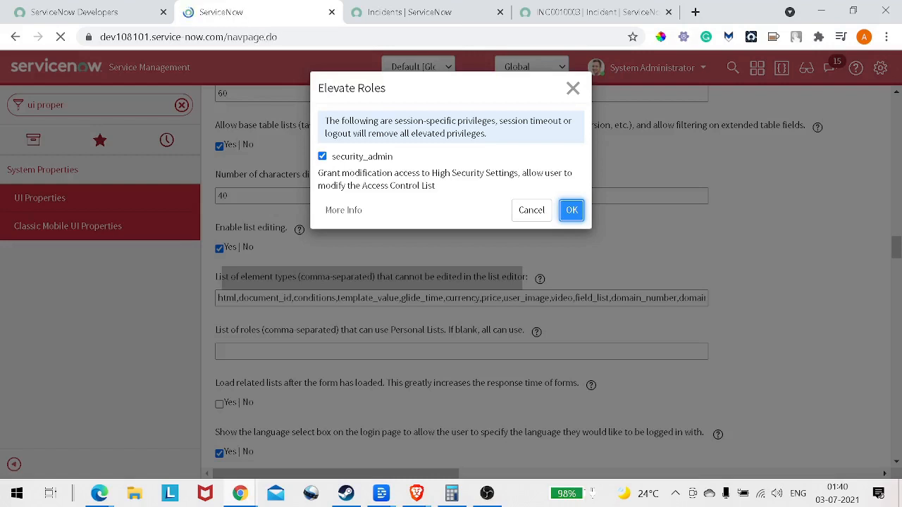
Go to the Incidents list, select the Short description cell text of INC0010003 and reload the list
key(ctrl+Tab)
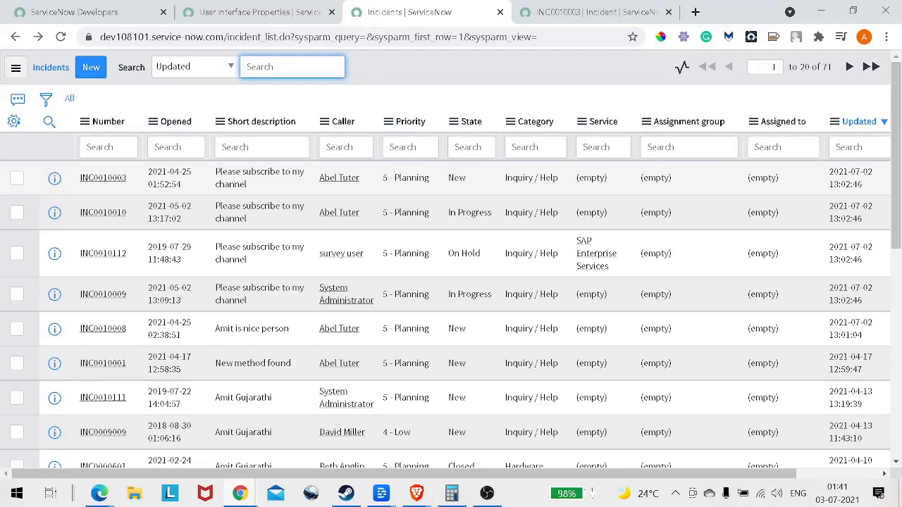
click(262, 178)
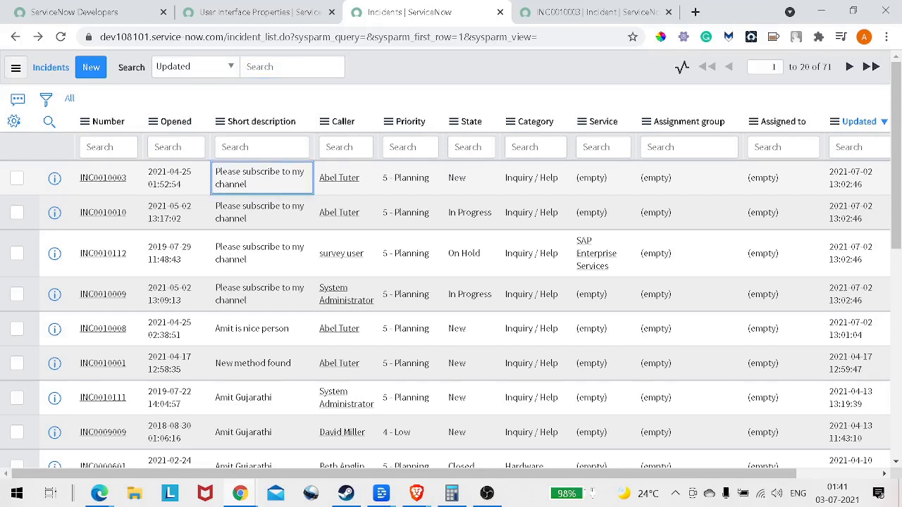
double_click(262, 178)
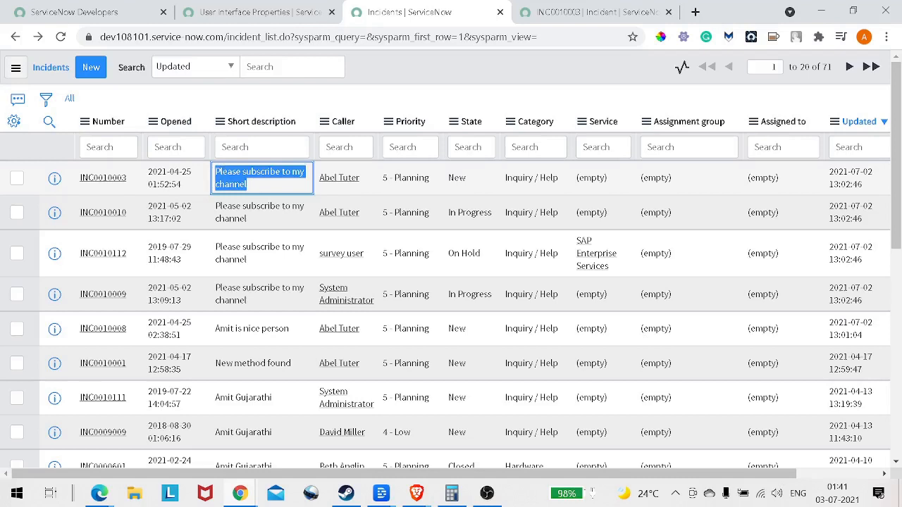
click(60, 37)
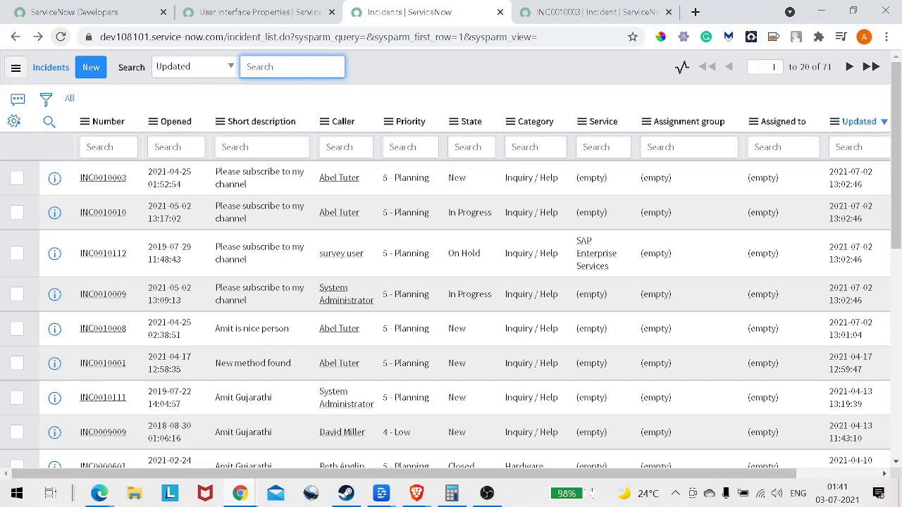
View the security rules configured for the incident table and go back to the Incidents list
right_click(164, 109)
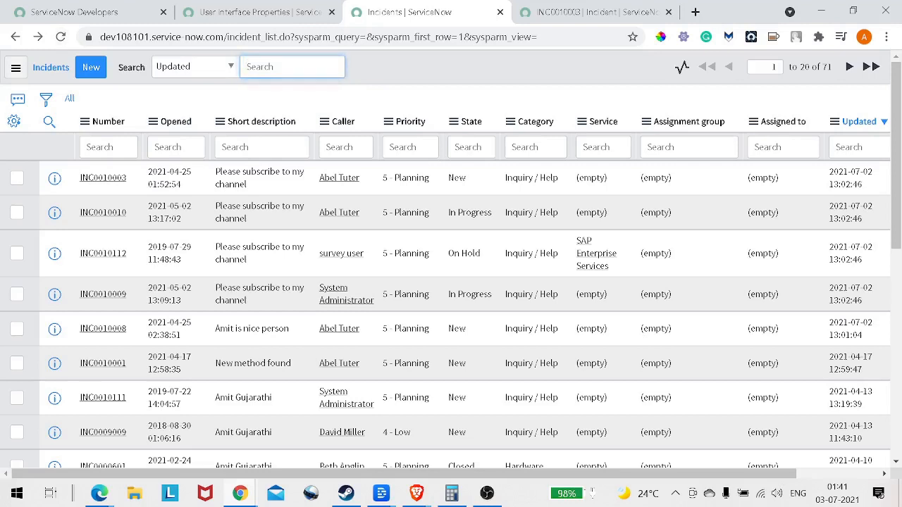
right_click(148, 122)
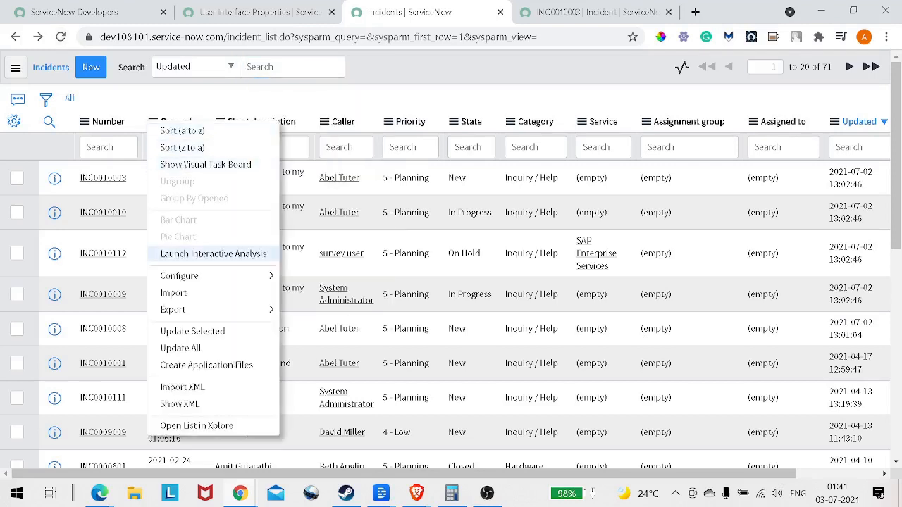
mouse_move(205, 275)
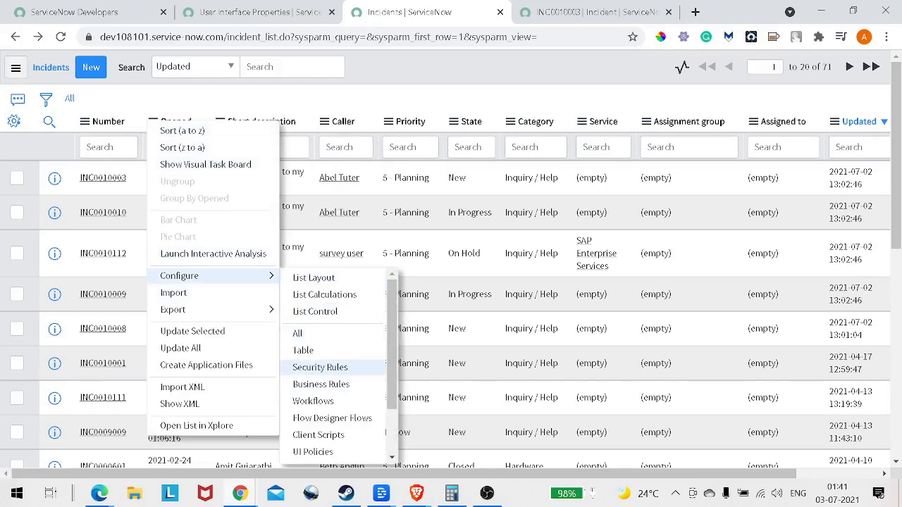
click(320, 367)
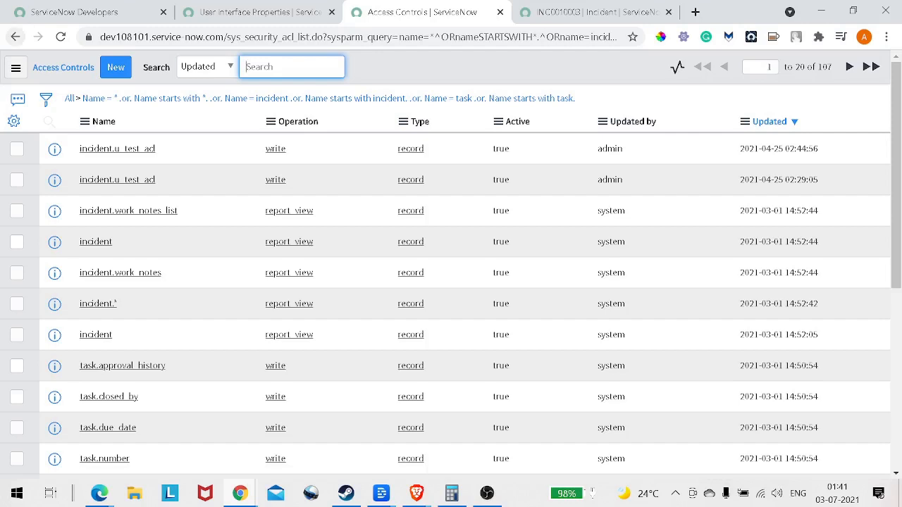
click(15, 37)
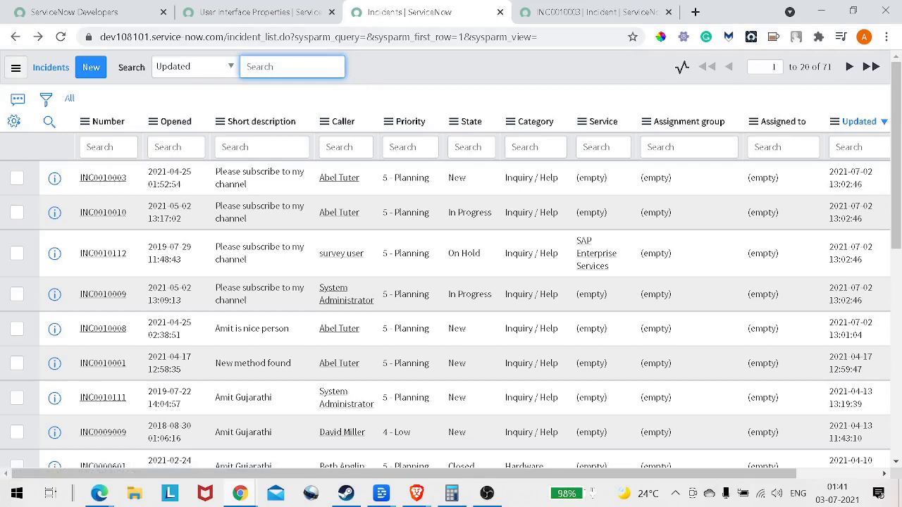
Reload the INC0010003 incident form and open the security configuration of its Short description field
click(596, 12)
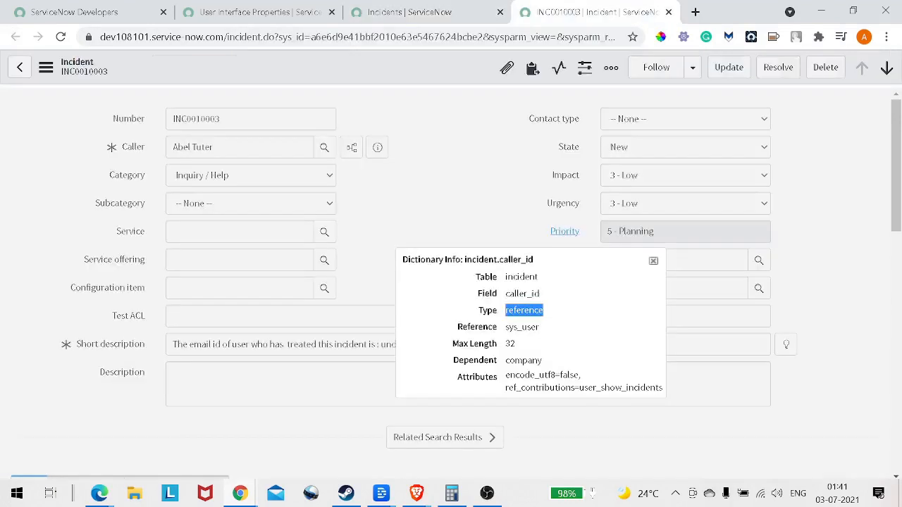
click(61, 37)
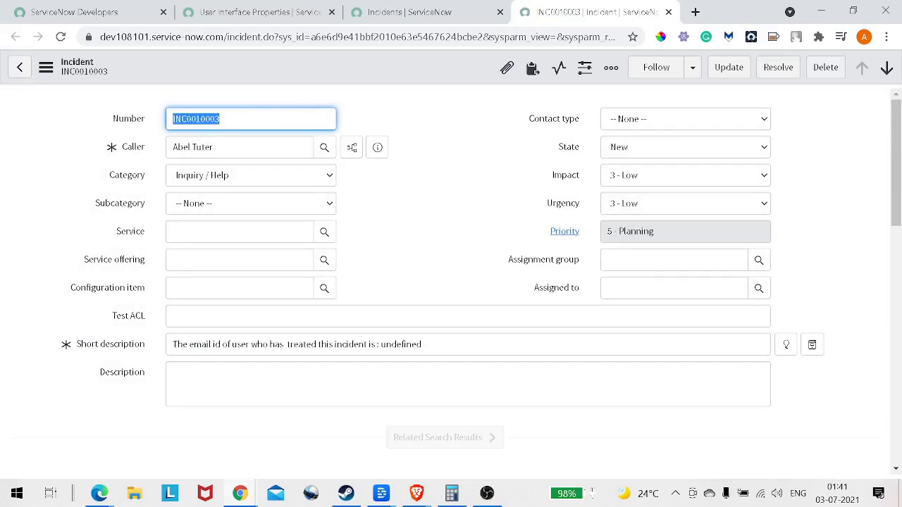
drag(147, 346, 67, 346)
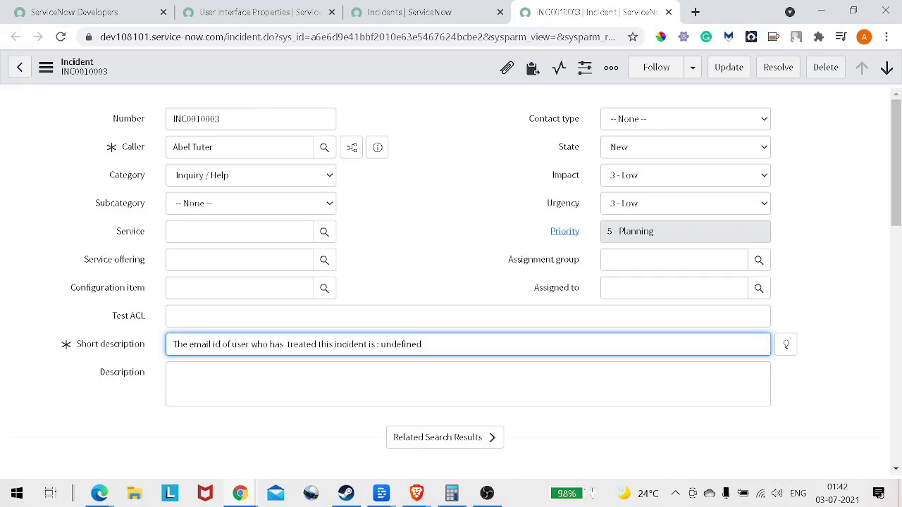
key(alt+Tab)
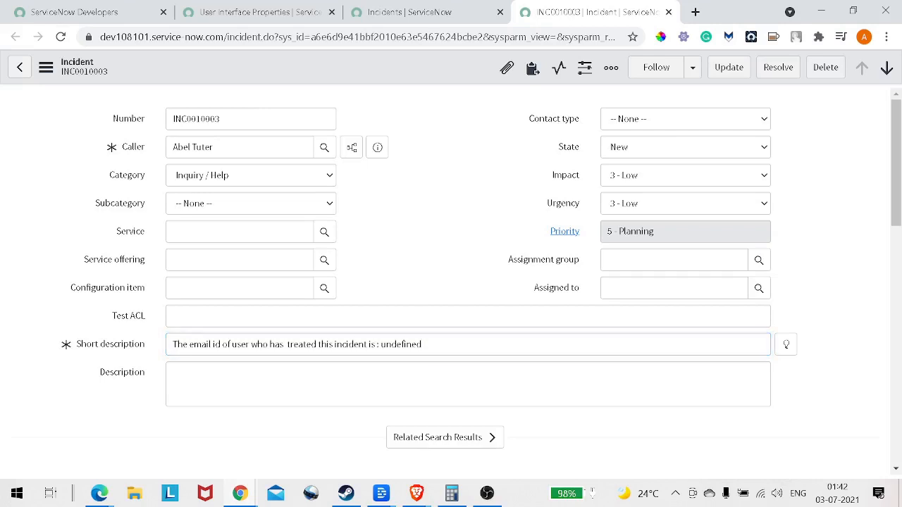
right_click(110, 344)
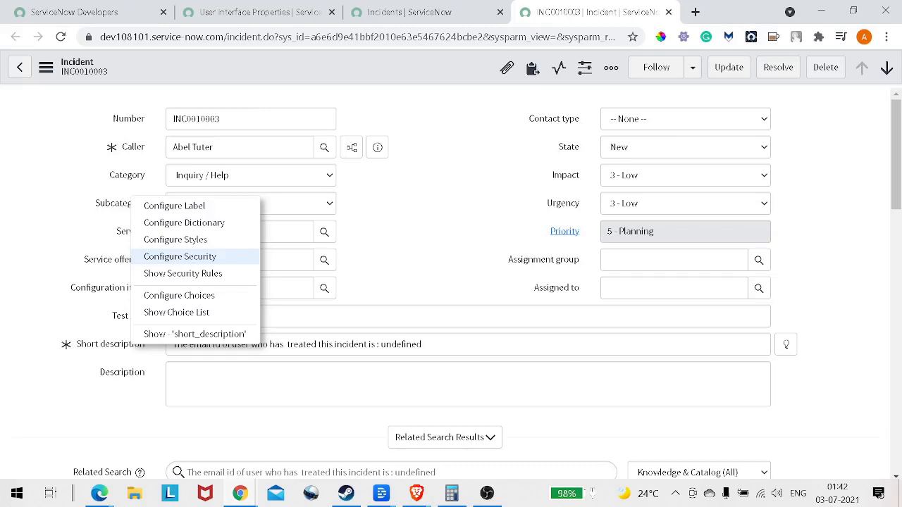
click(180, 257)
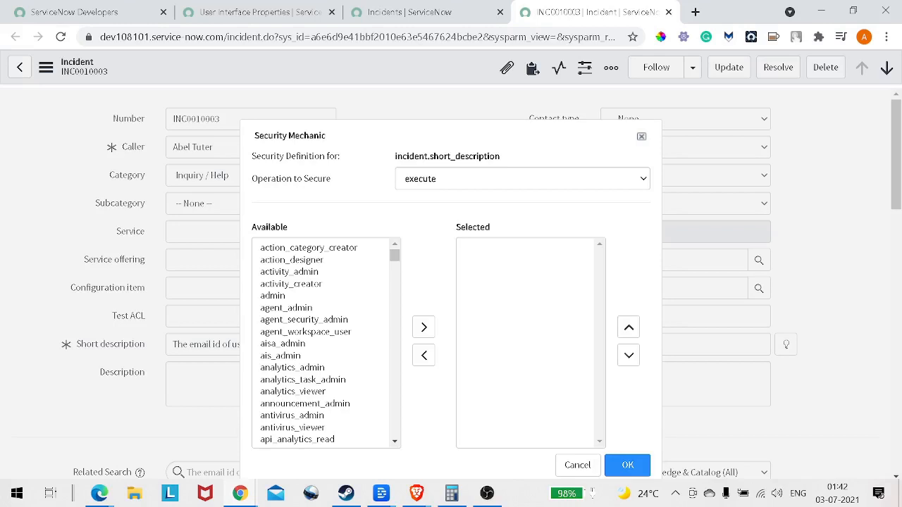
Secure the list_edit operation on the Short description field with the admin role, save the definition and close it
click(522, 179)
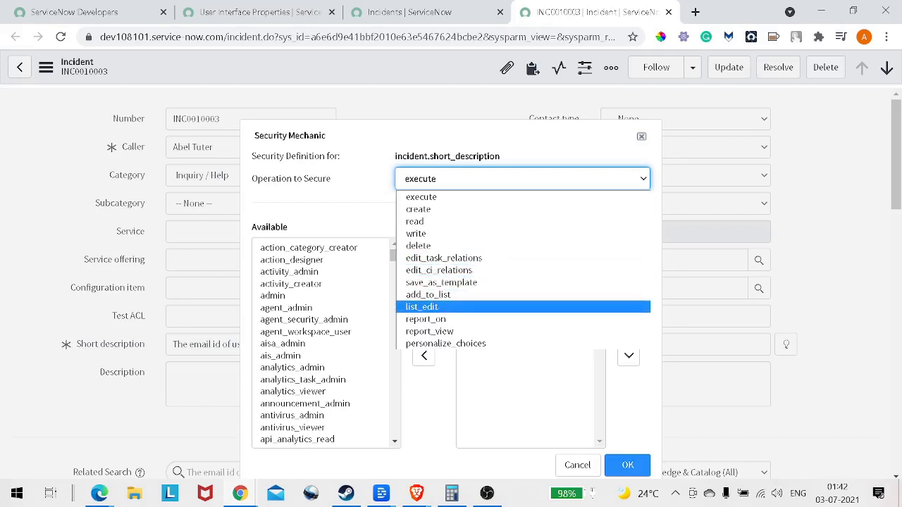
click(423, 307)
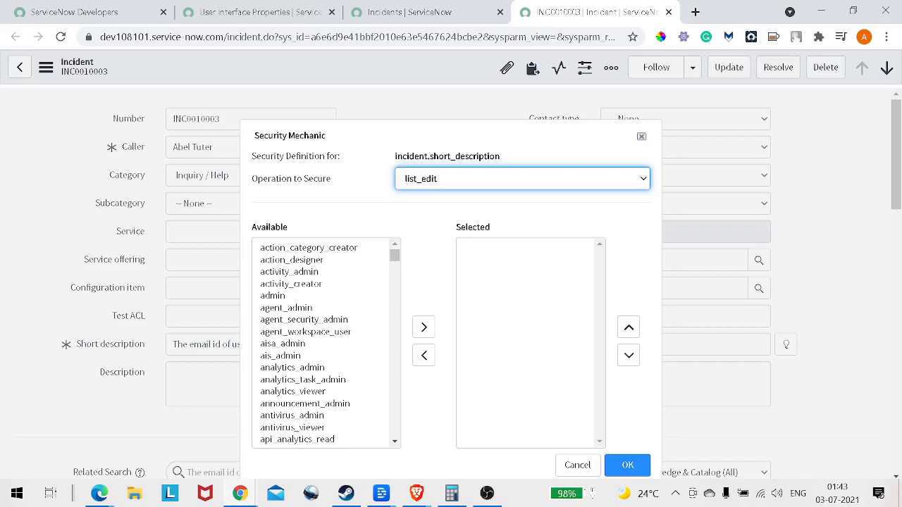
double_click(273, 296)
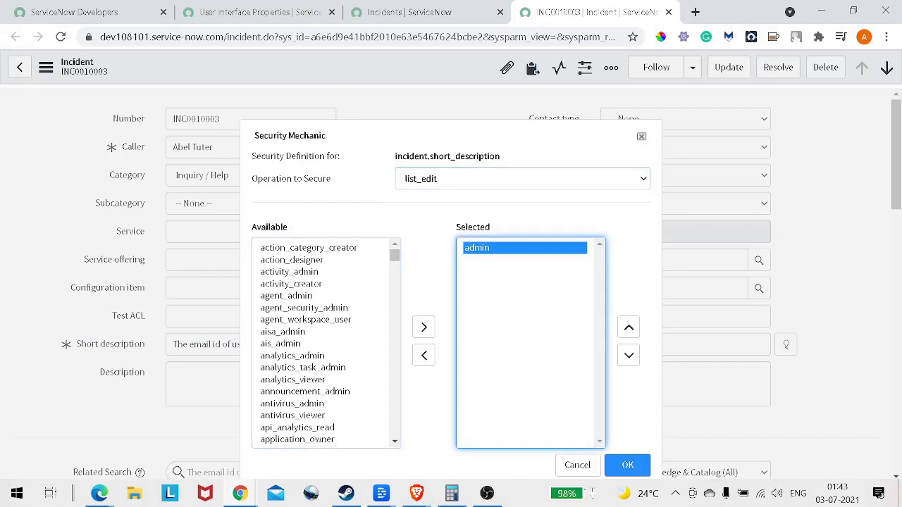
scroll(451, 282, down, 3)
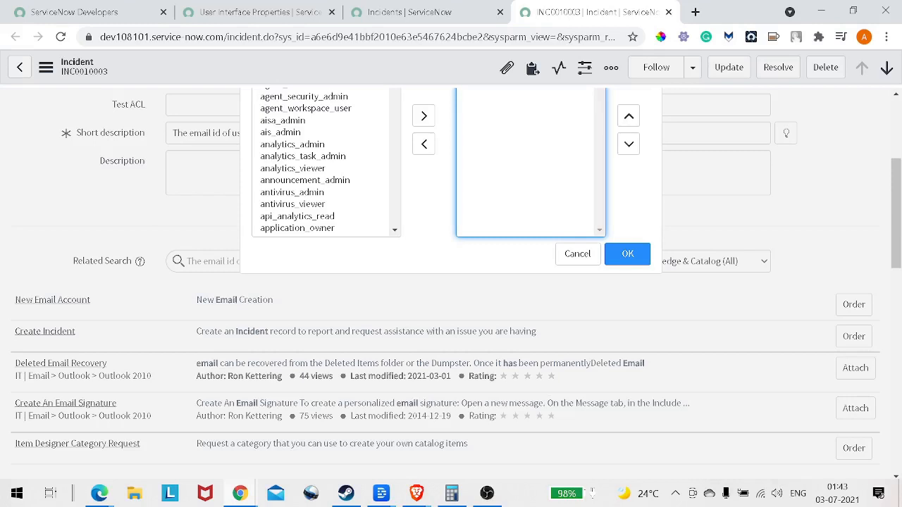
click(627, 254)
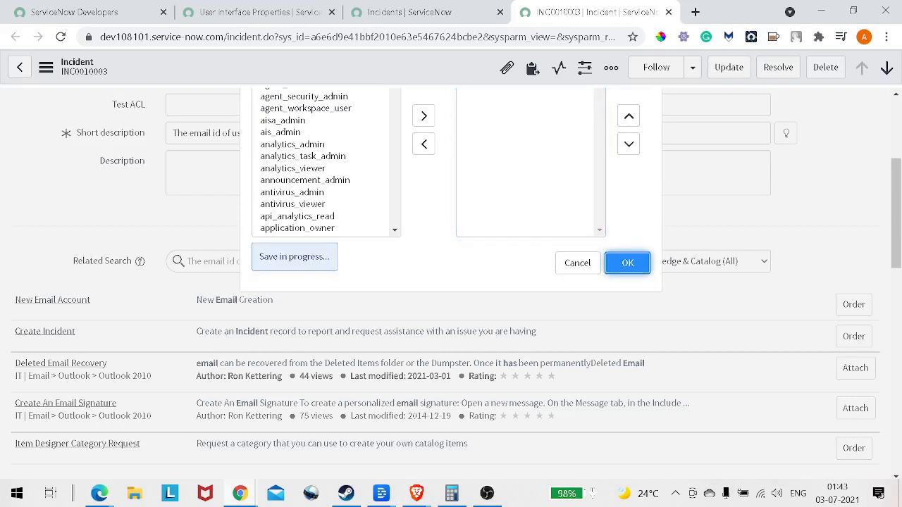
scroll(451, 282, up, 2)
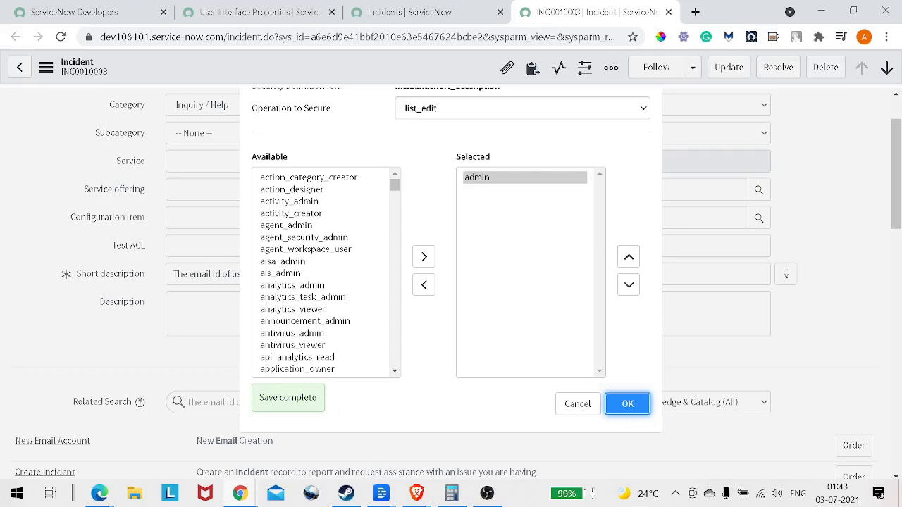
scroll(451, 282, up, 1)
scroll(451, 282, down, 1)
scroll(451, 282, up, 1)
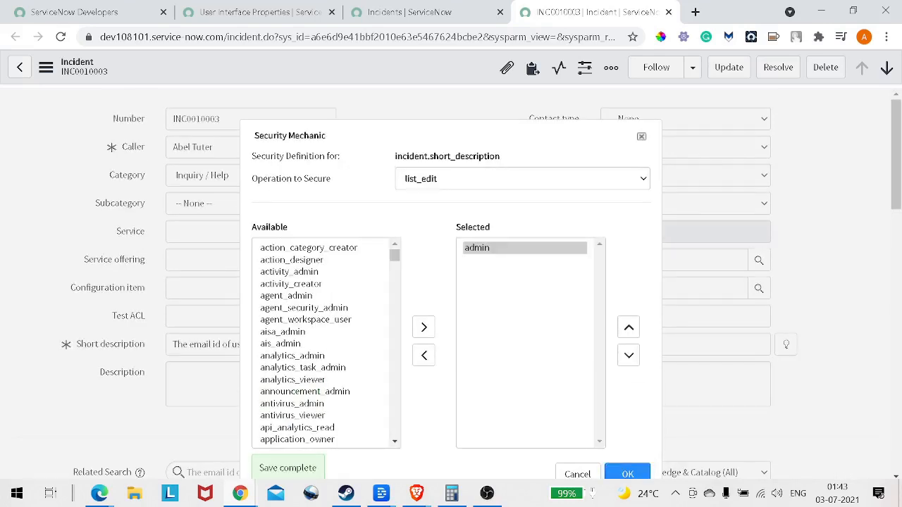
click(641, 136)
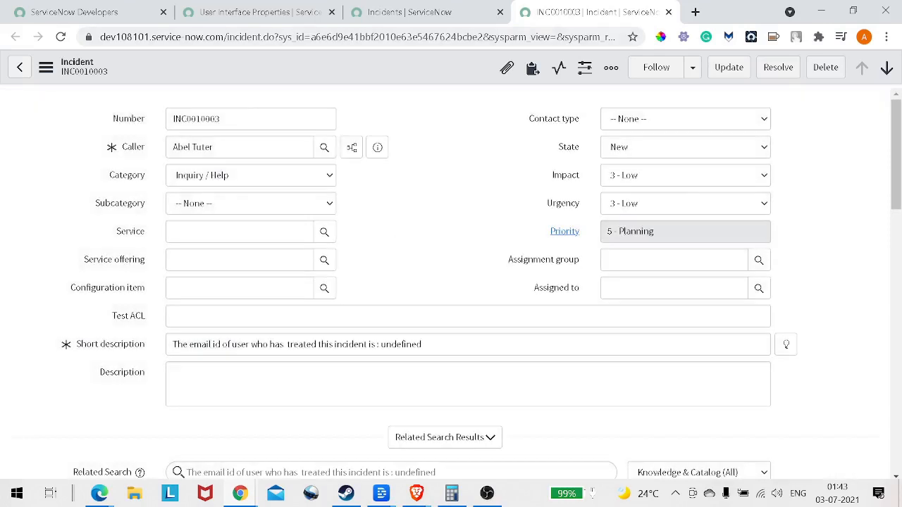
Reload the Incidents list, open the Short description of INC0010003 for inline editing and cancel the edit
click(415, 12)
click(60, 37)
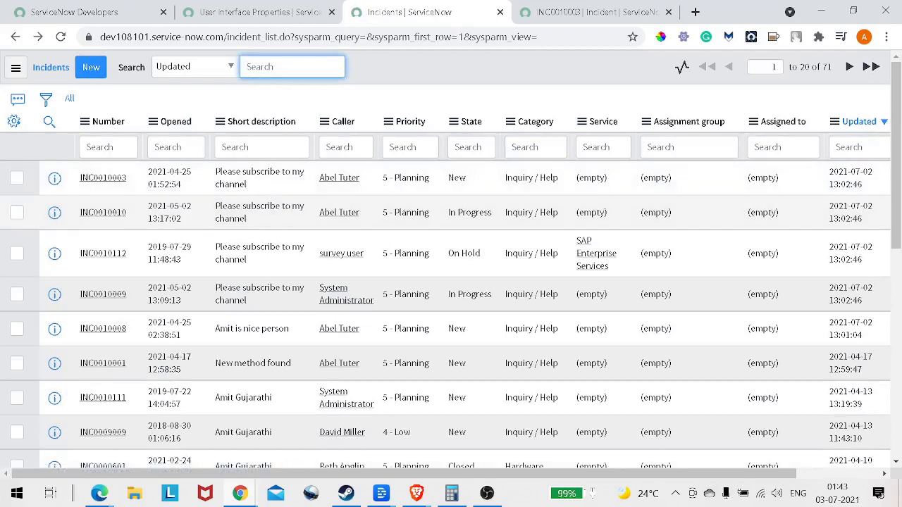
click(267, 181)
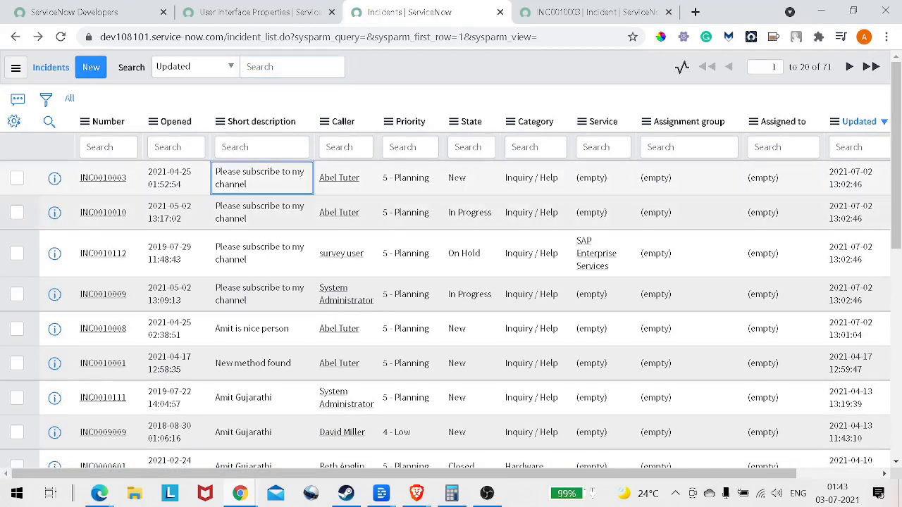
double_click(310, 191)
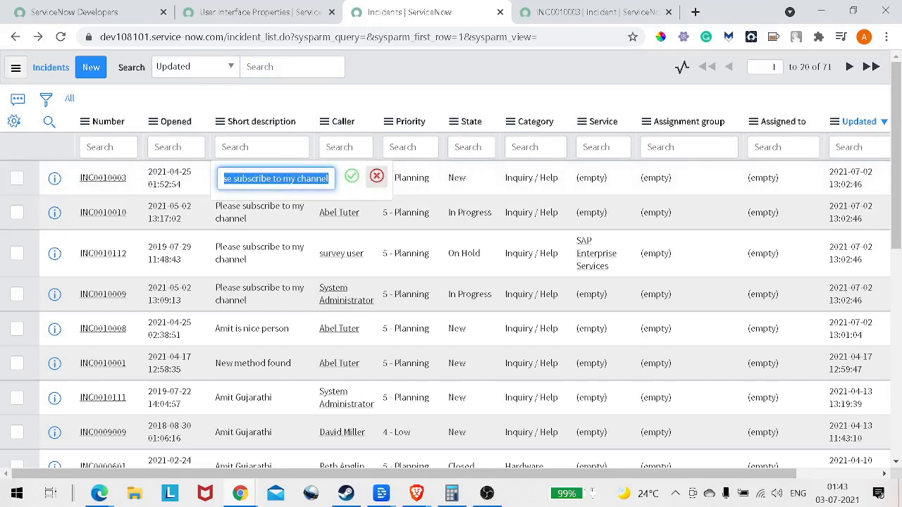
click(377, 177)
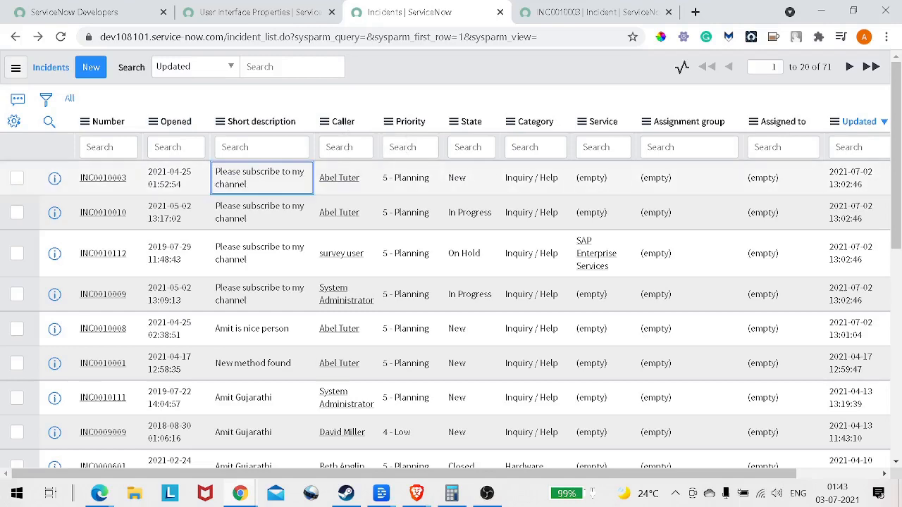
Impersonate the user who is the caller of incident INC0010003 from the User Interface Properties page
key(ctrl+shift+Tab)
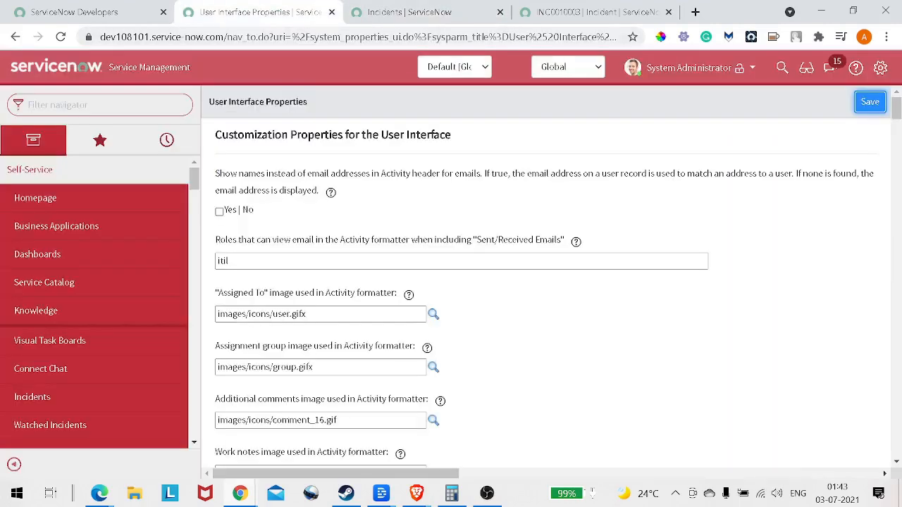
click(697, 68)
click(707, 110)
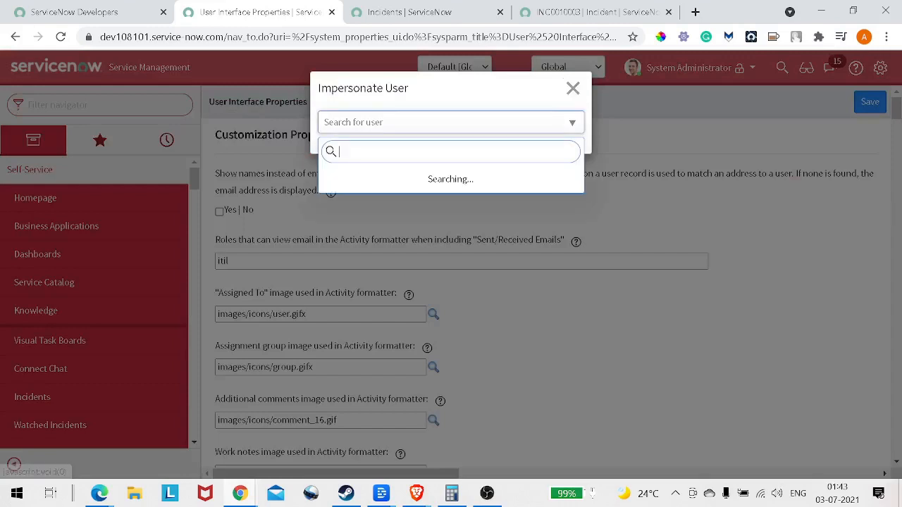
text(abe)
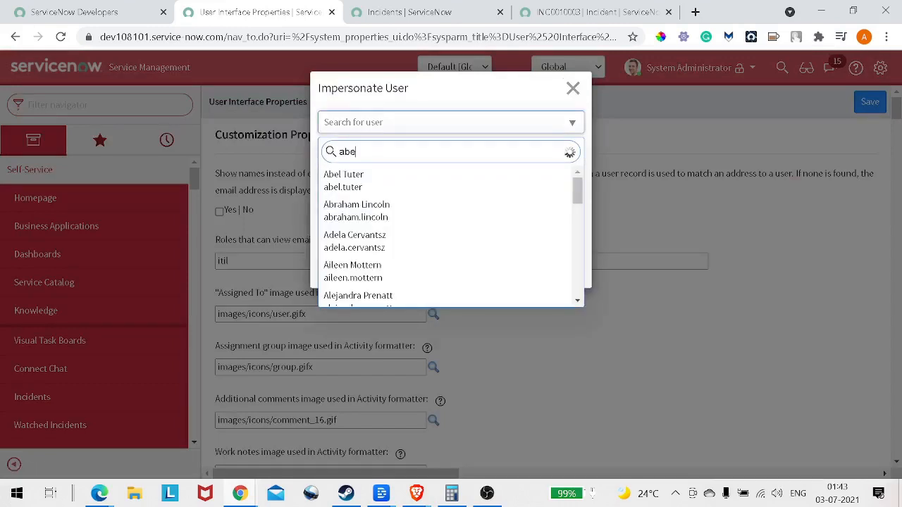
key(Return)
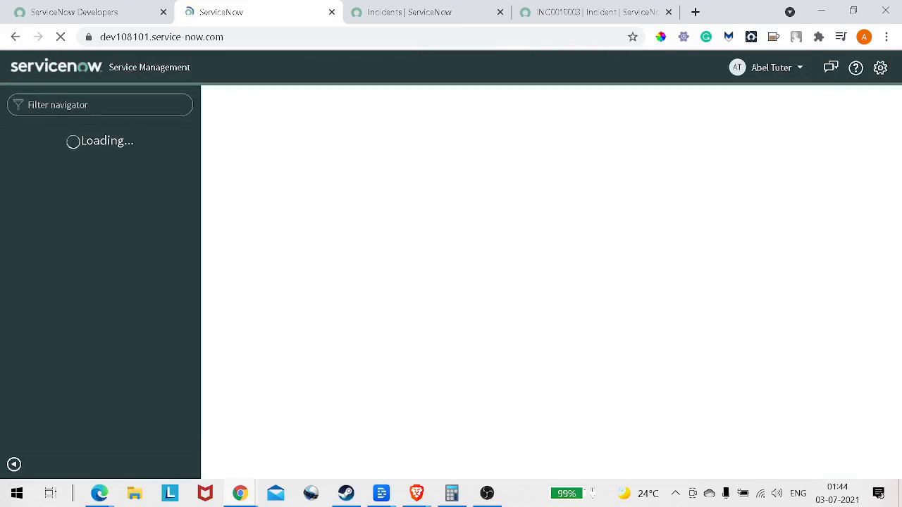
Open the self-service Incidents list as the impersonated user and try to edit the Short description of INC0010010 inline
text(inciden)
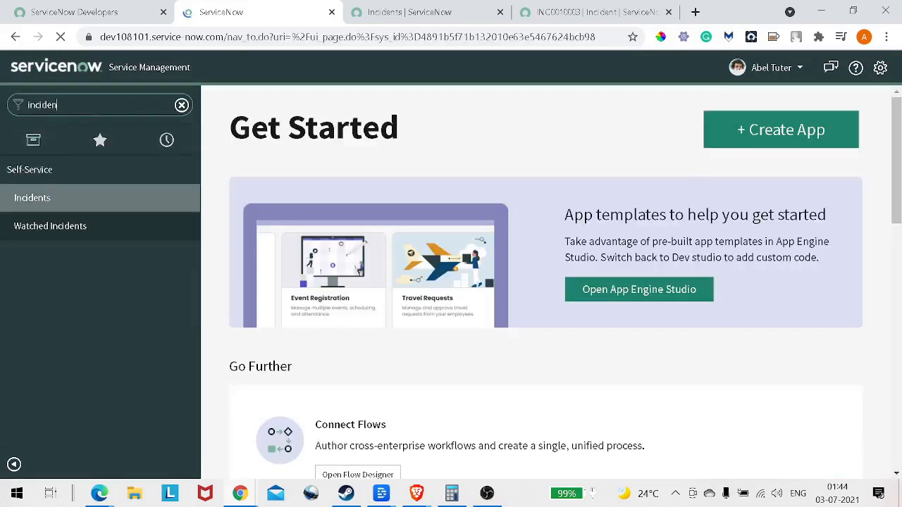
text(t)
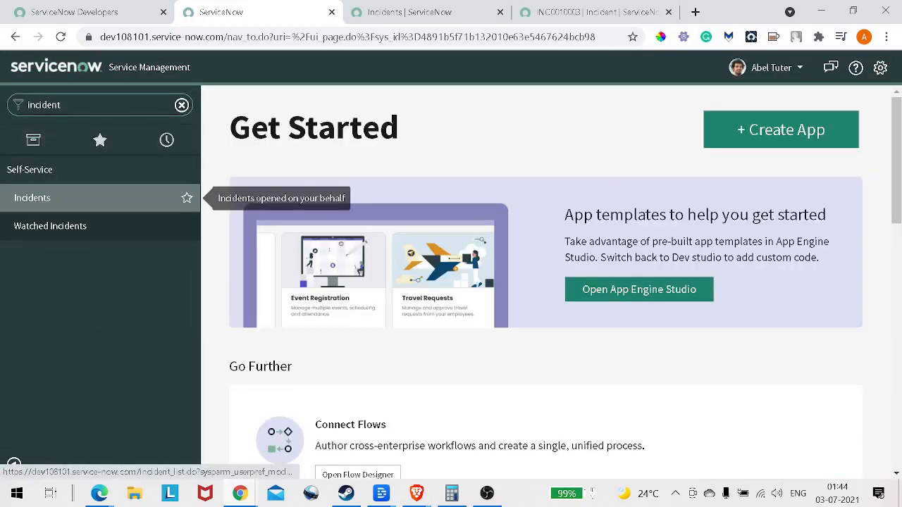
click(32, 198)
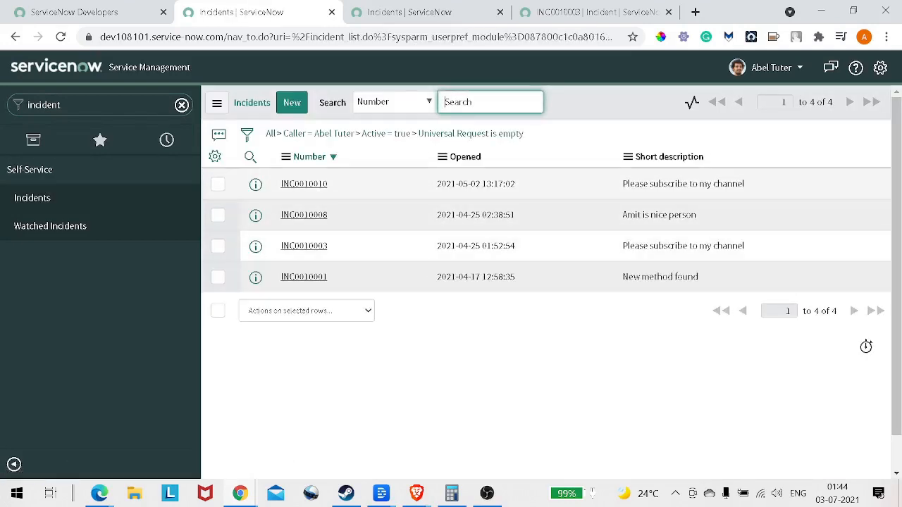
click(712, 184)
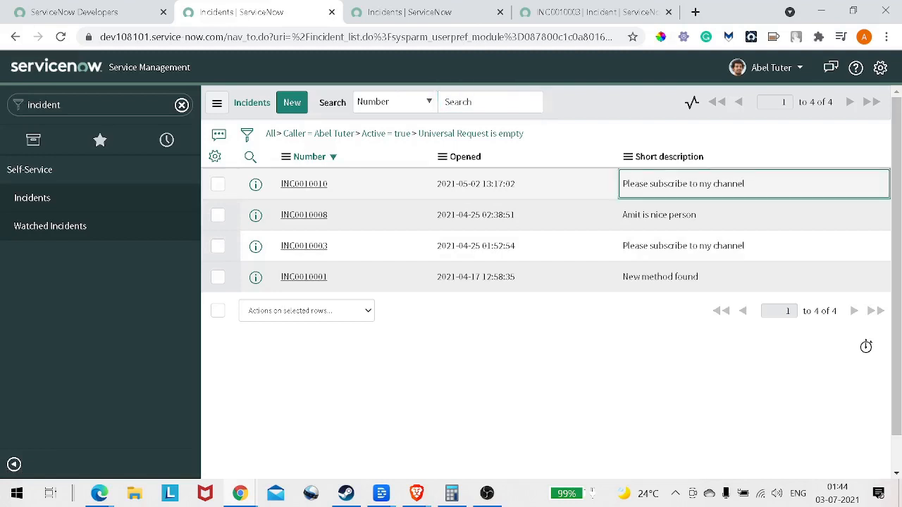
double_click(761, 184)
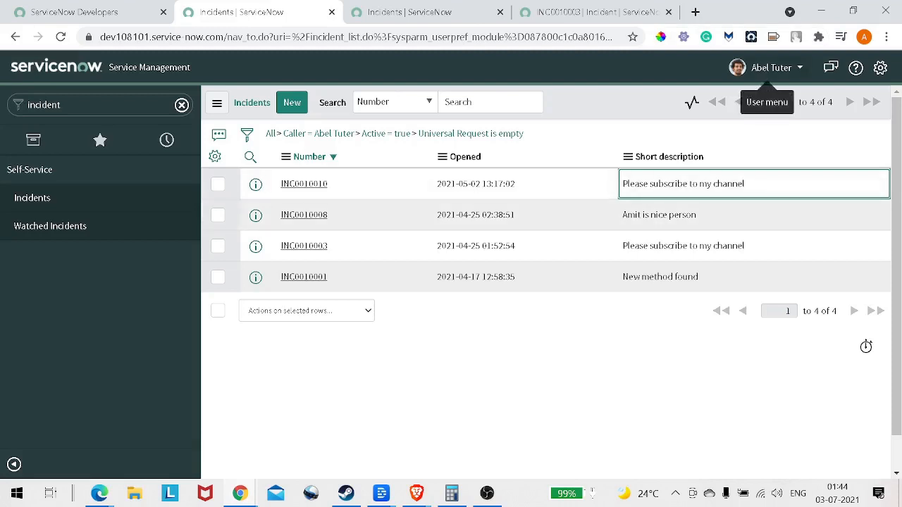
End the impersonation and return to the full Incidents list in the other browser tab
click(767, 68)
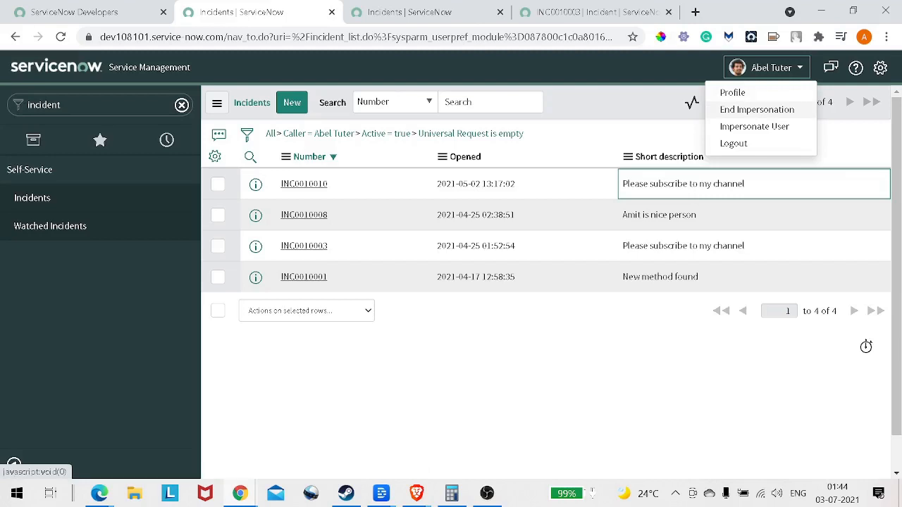
click(757, 110)
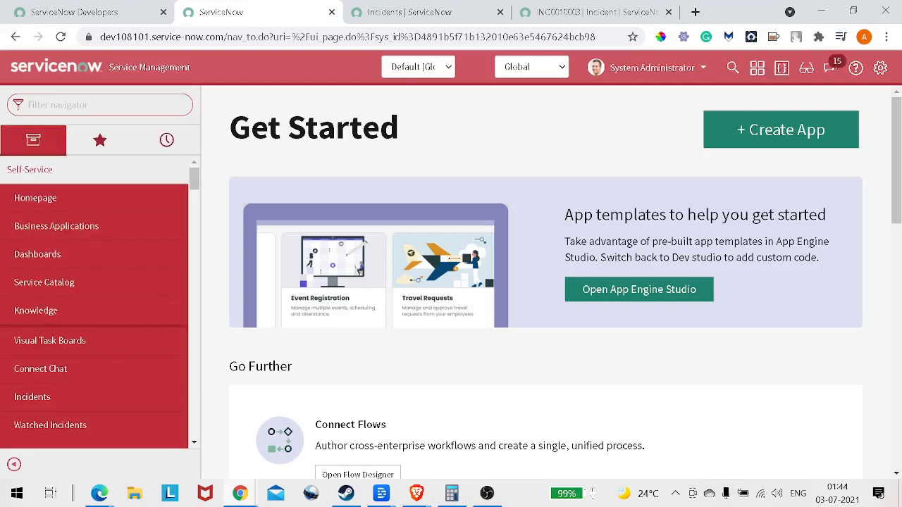
key(ctrl+Tab)
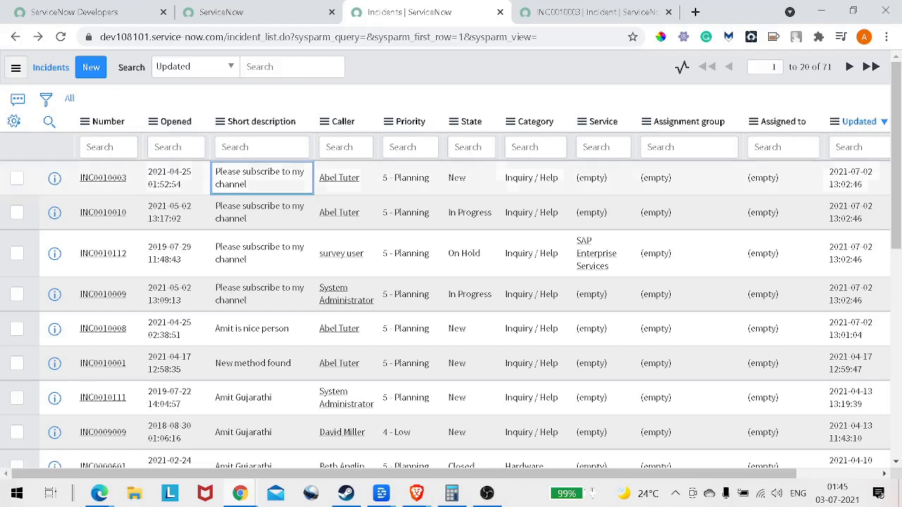
Personalize the Incidents list columns by removing Priority from the selected columns and apply the change
click(14, 121)
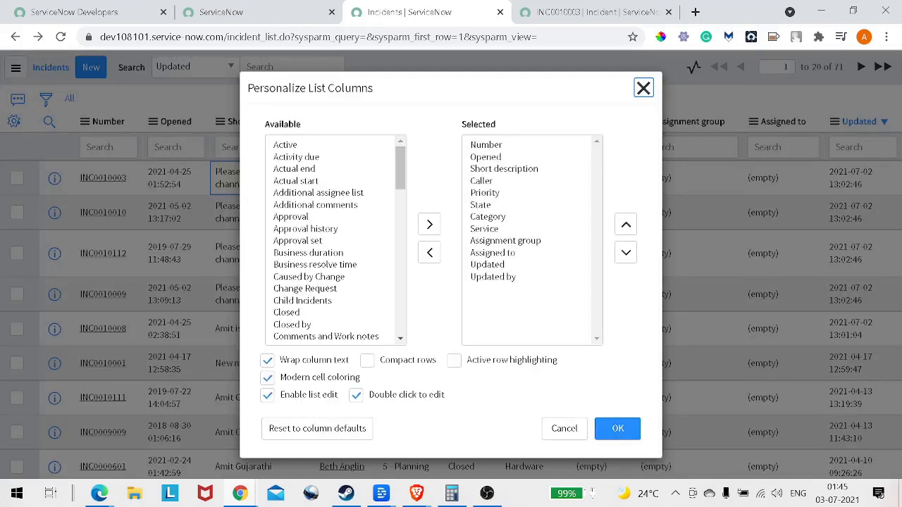
double_click(485, 193)
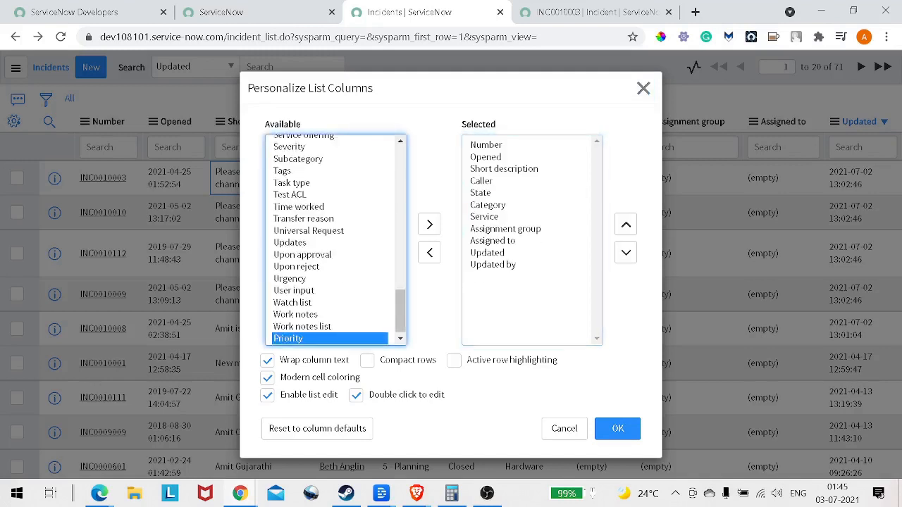
click(618, 429)
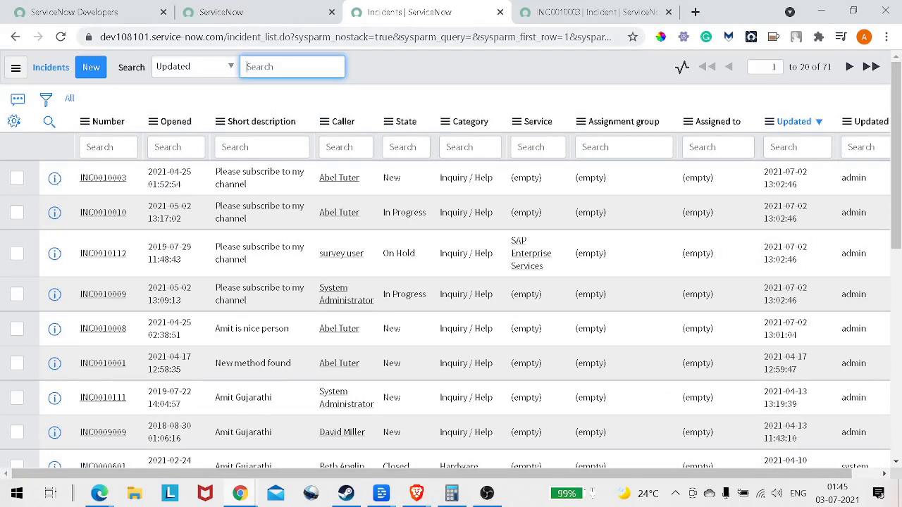
Find the User Preferences module in the main ServiceNow tab, open it and sort the records by most recently updated
key(ctrl+shift+Tab)
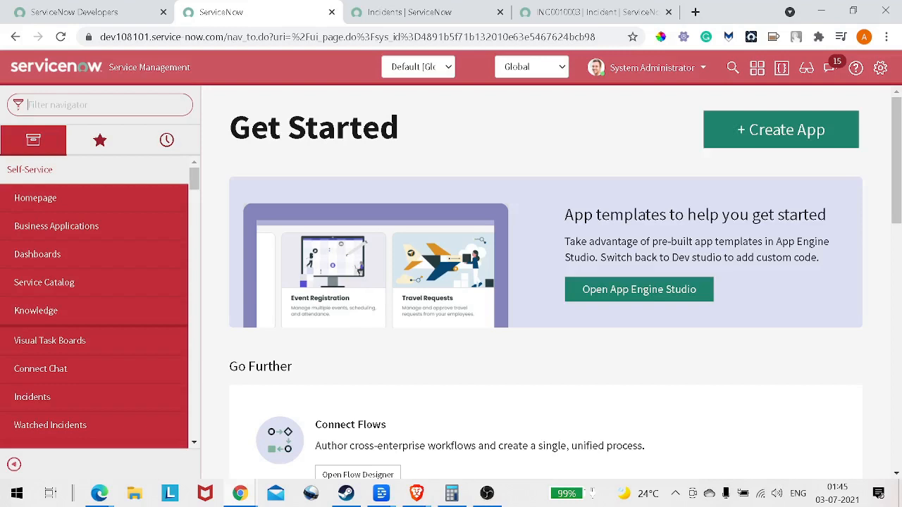
text(user)
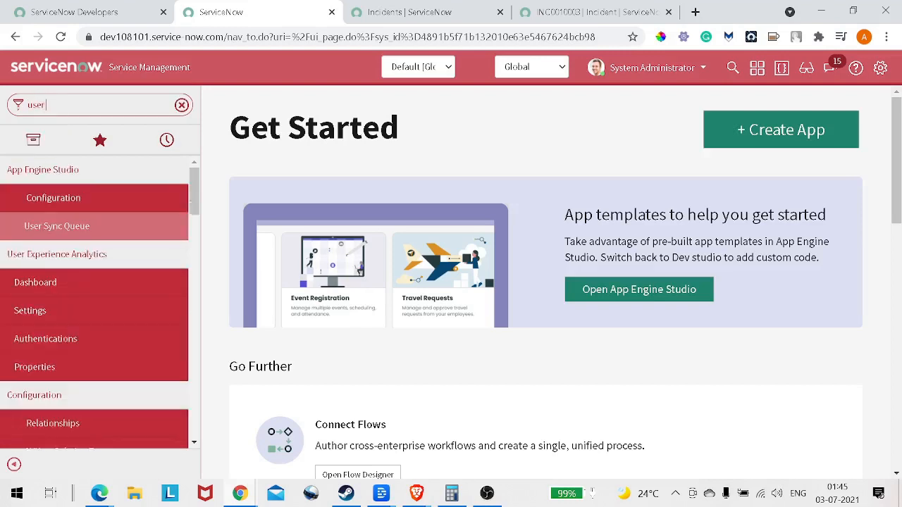
text( p)
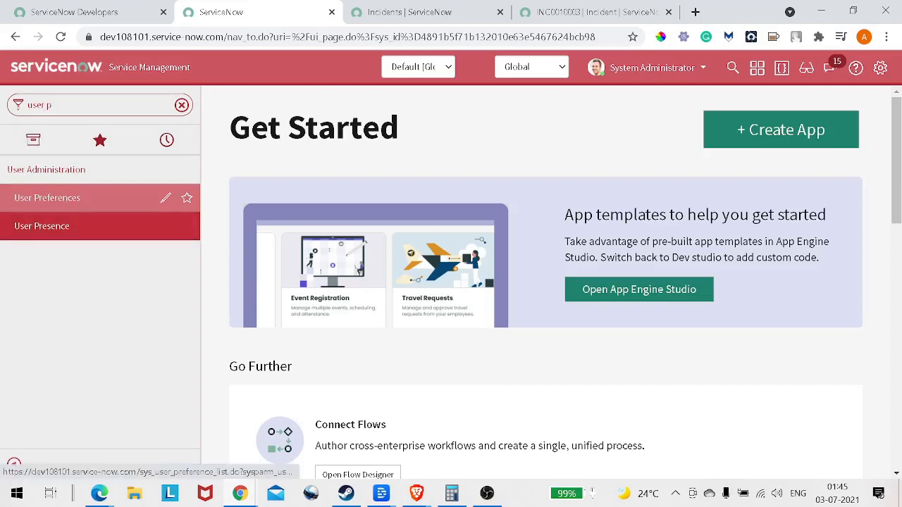
click(47, 198)
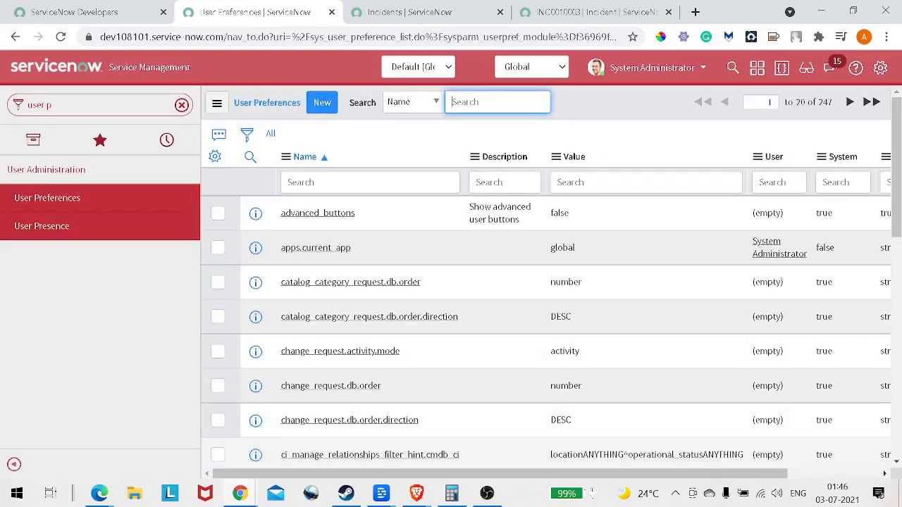
drag(493, 473, 588, 473)
click(849, 156)
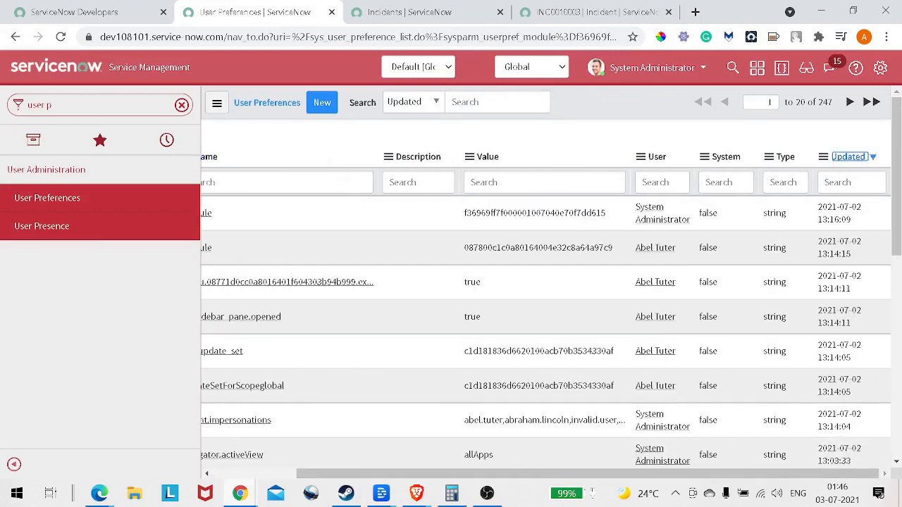
Review the recently updated user preferences and check the list's column personalization settings without changing them
mouse_move(588, 474)
mouse_down()
mouse_move(505, 473)
mouse_move(587, 473)
mouse_up()
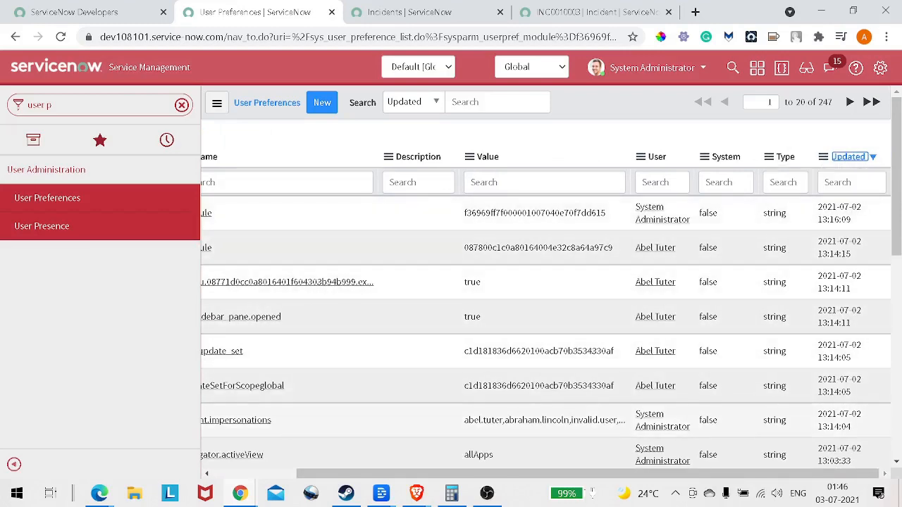
drag(588, 473, 543, 473)
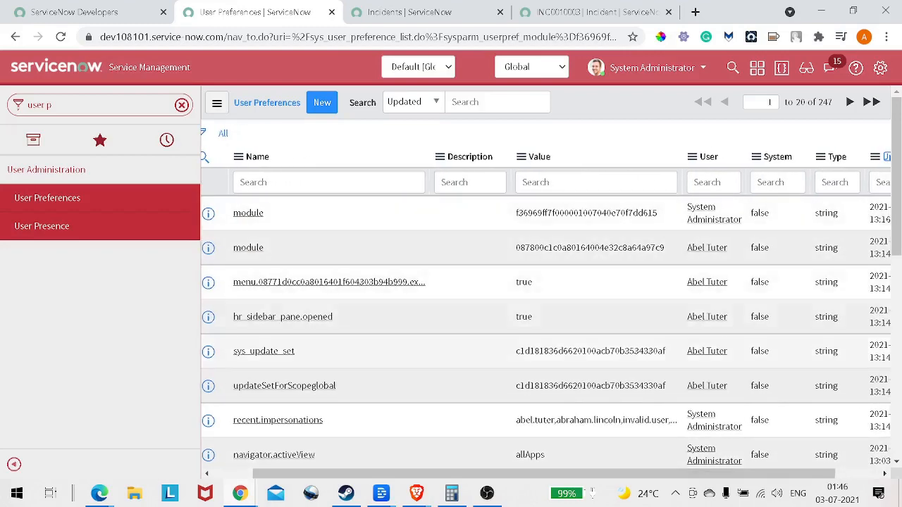
drag(493, 474, 451, 474)
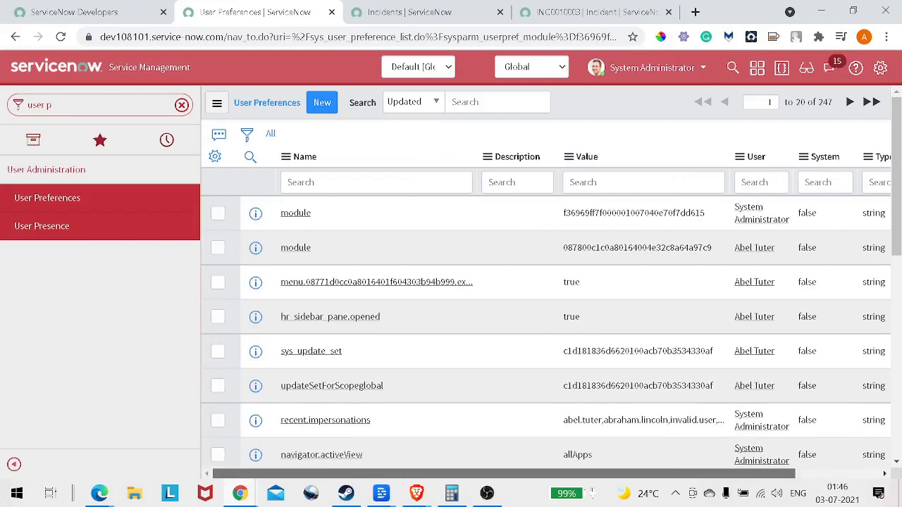
click(215, 157)
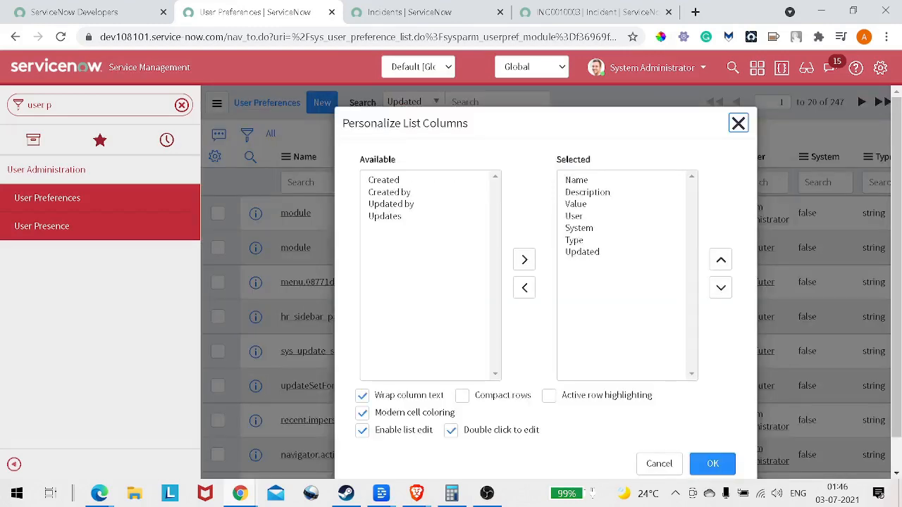
click(738, 122)
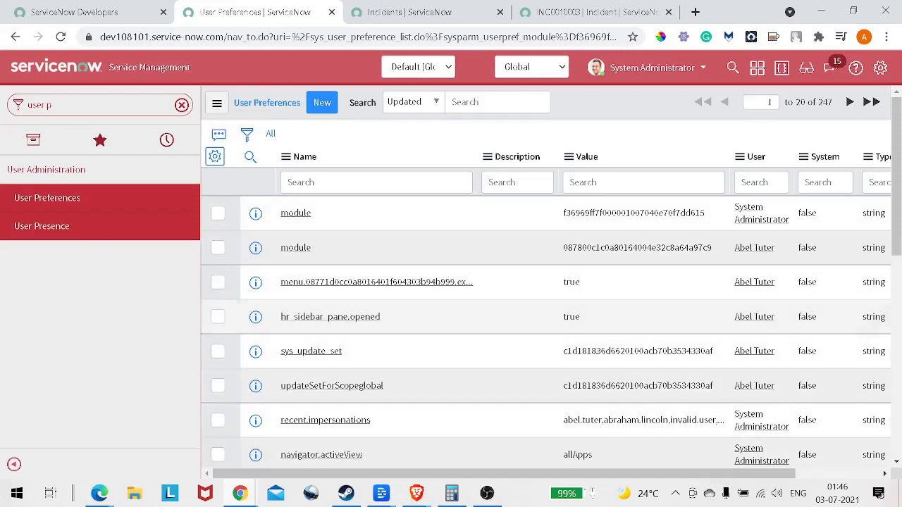
drag(504, 474, 587, 474)
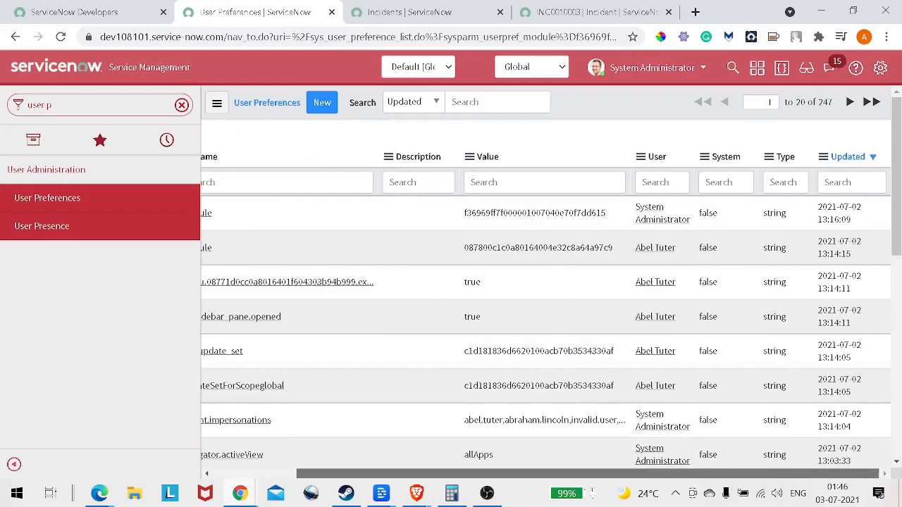
Return to the Incidents list, view its column personalization settings and close them without changes
click(410, 12)
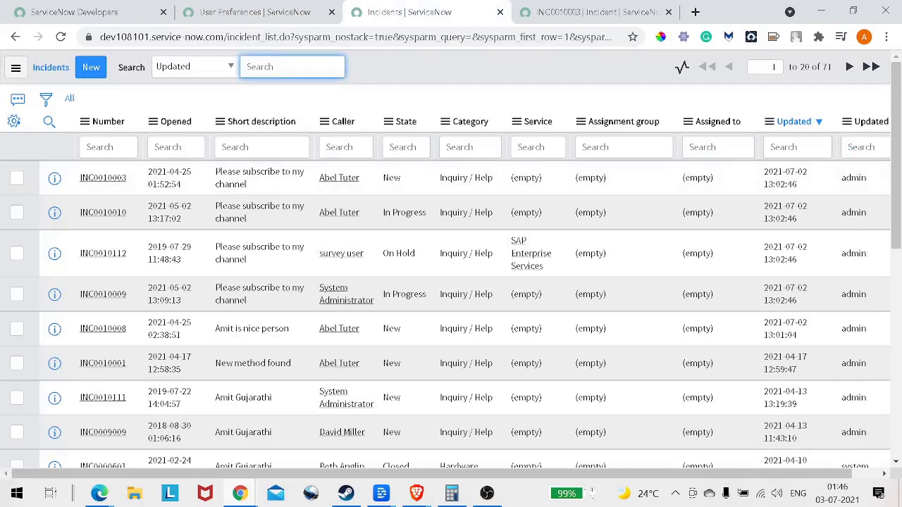
click(14, 121)
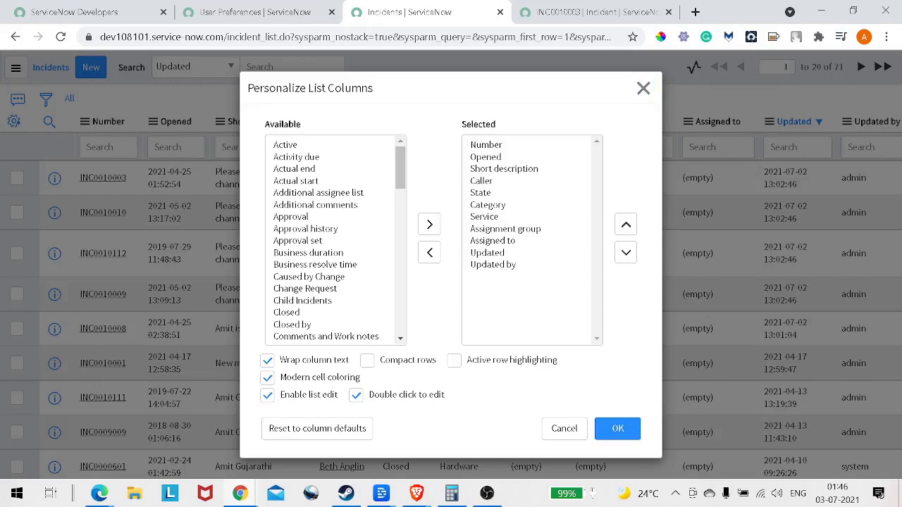
click(643, 88)
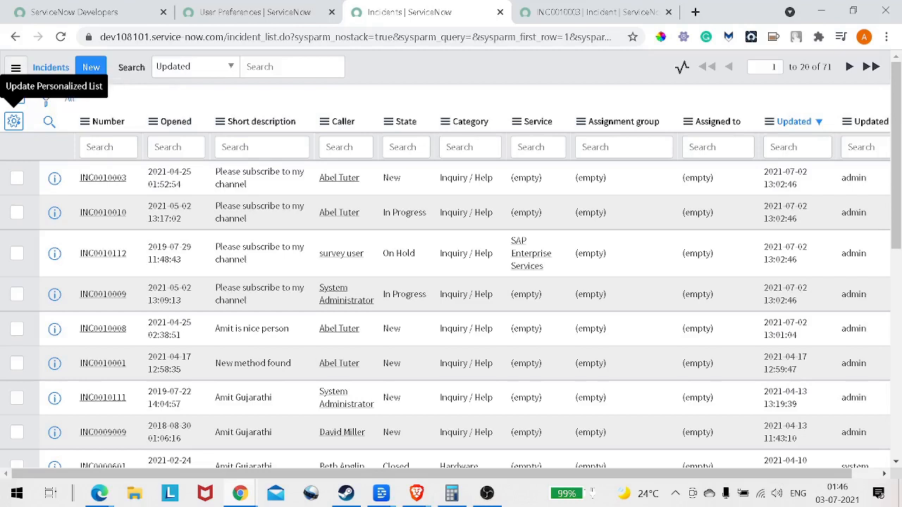
Open the List Control configuration of the Incident table and locate its List edit type setting
right_click(125, 123)
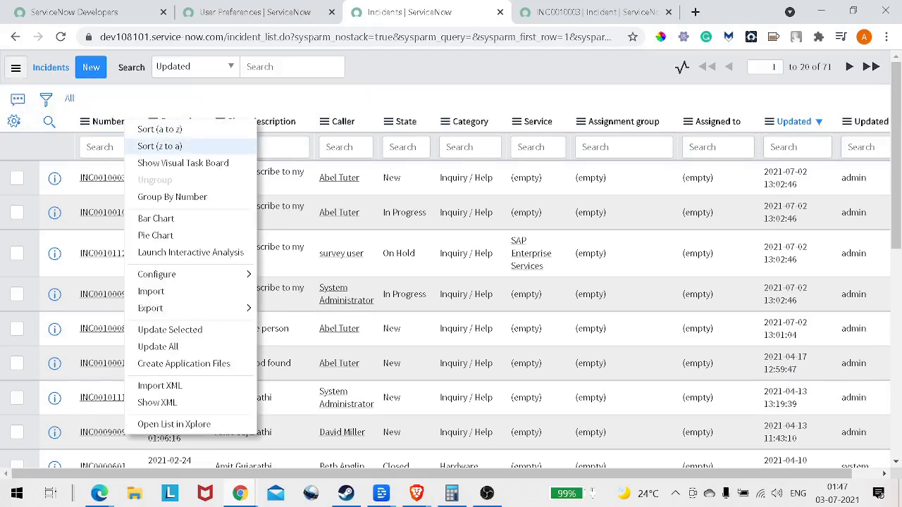
mouse_move(197, 274)
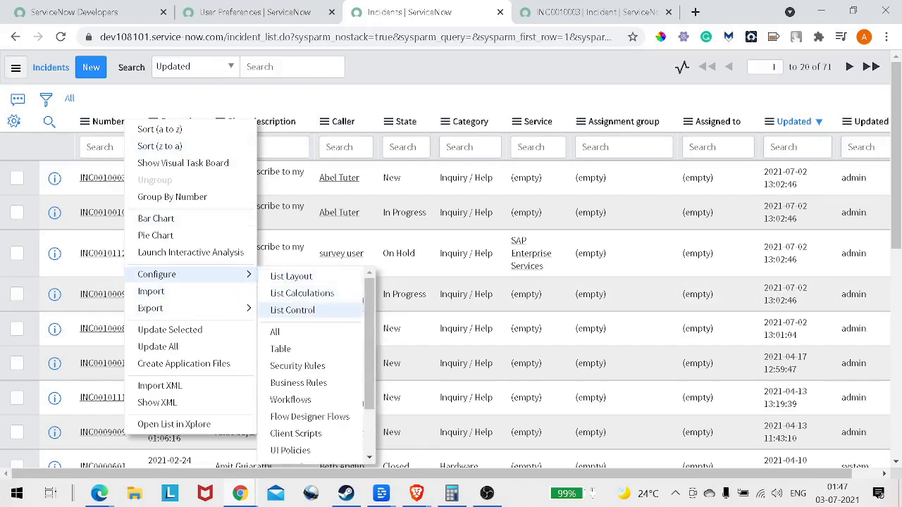
click(292, 310)
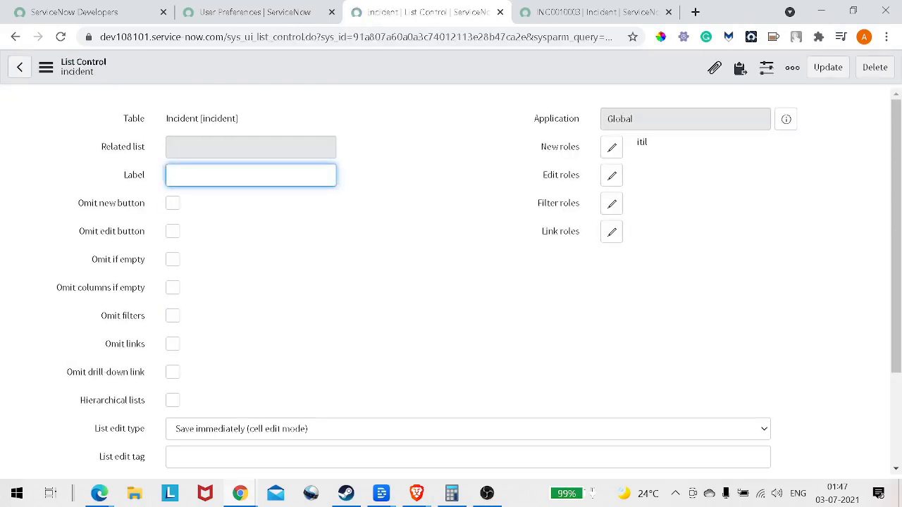
scroll(451, 282, down, 1)
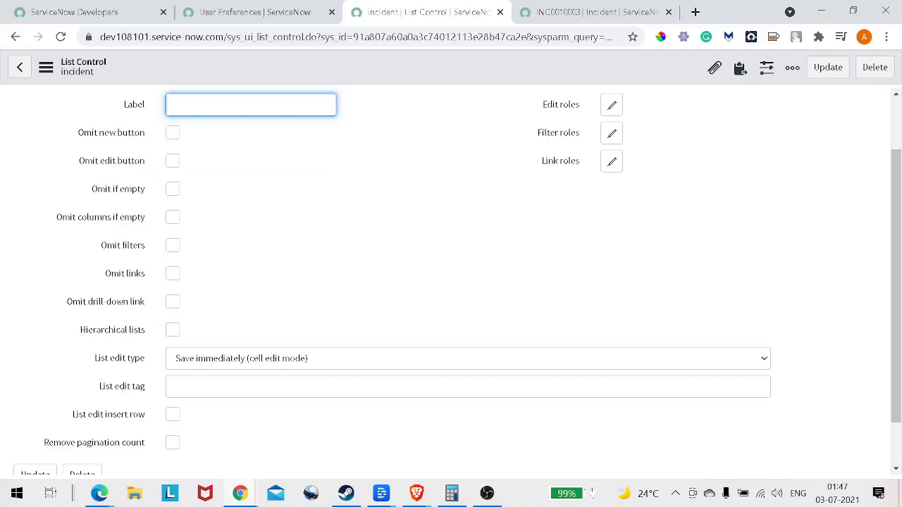
drag(145, 359, 100, 359)
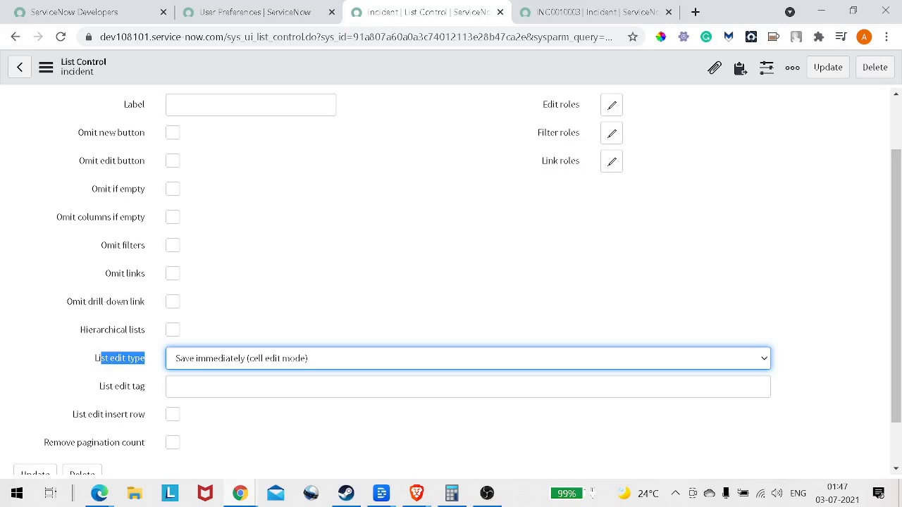
Review the available List edit type options for the Incident table without changing the selection
click(467, 359)
key(Down)
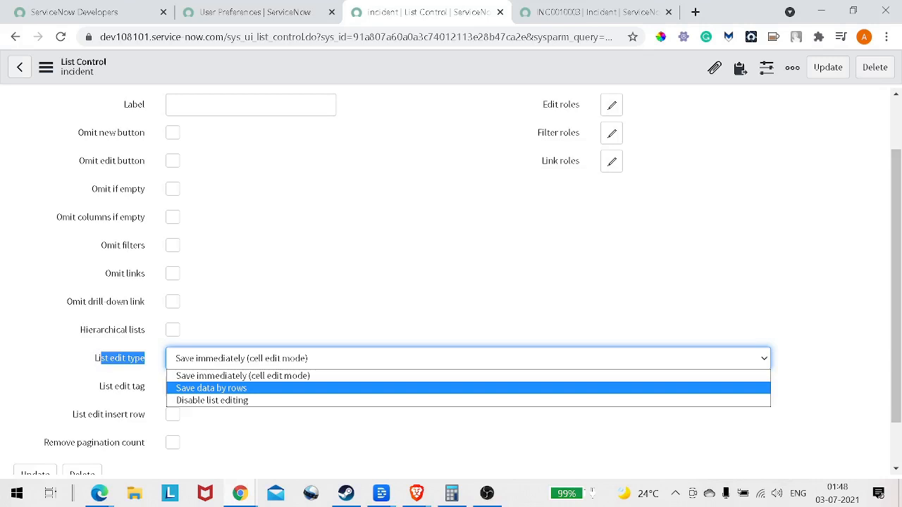
key(Up)
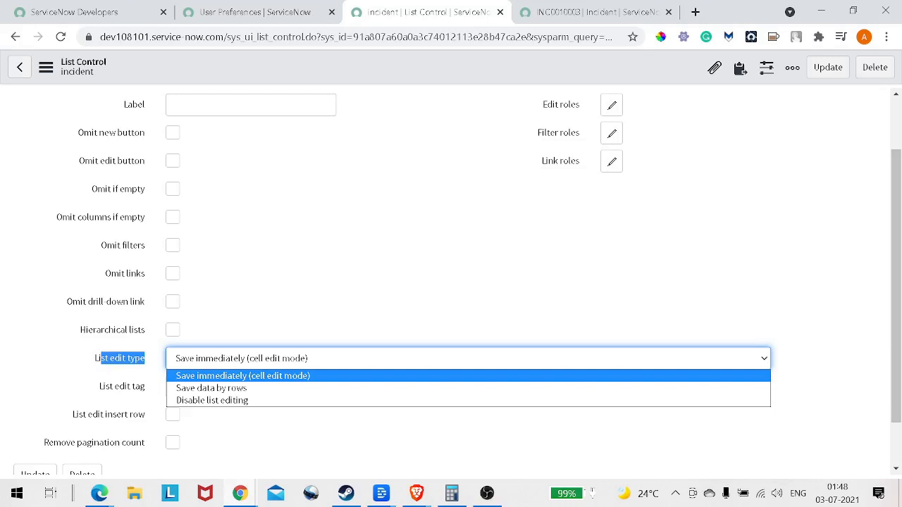
key(Down)
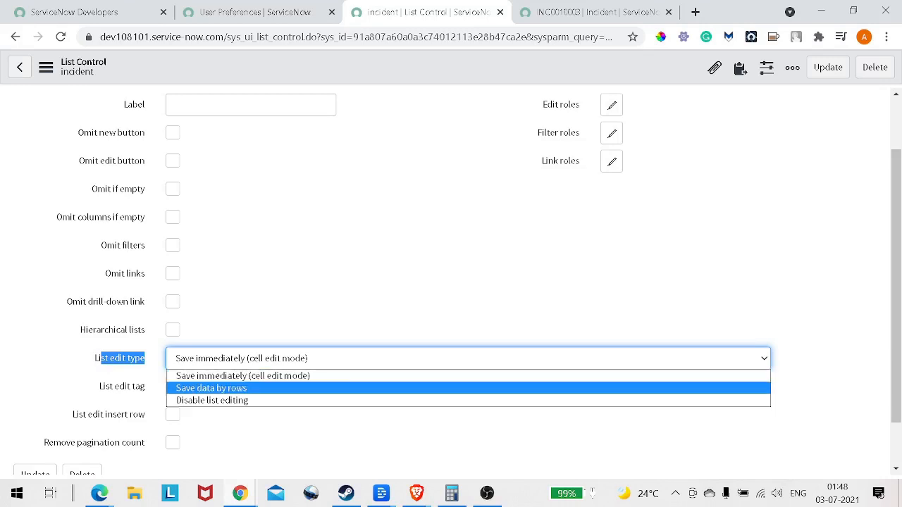
key(Escape)
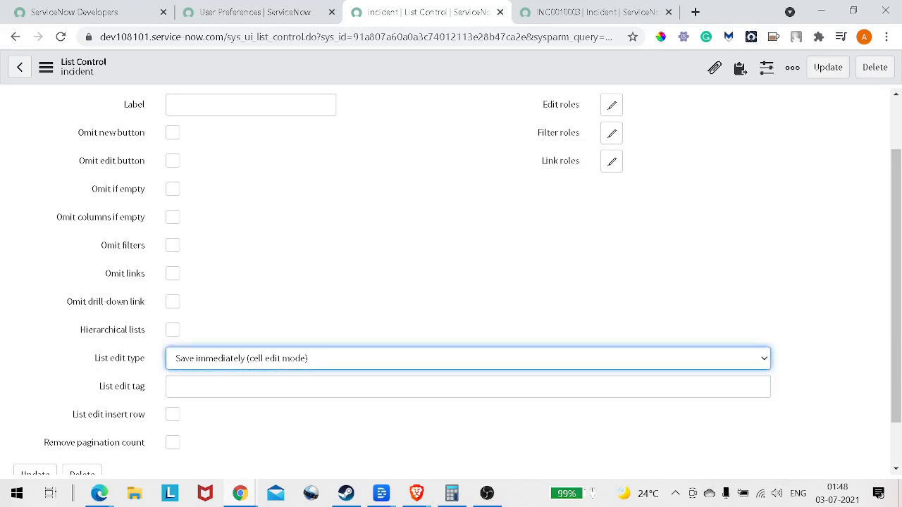
click(468, 358)
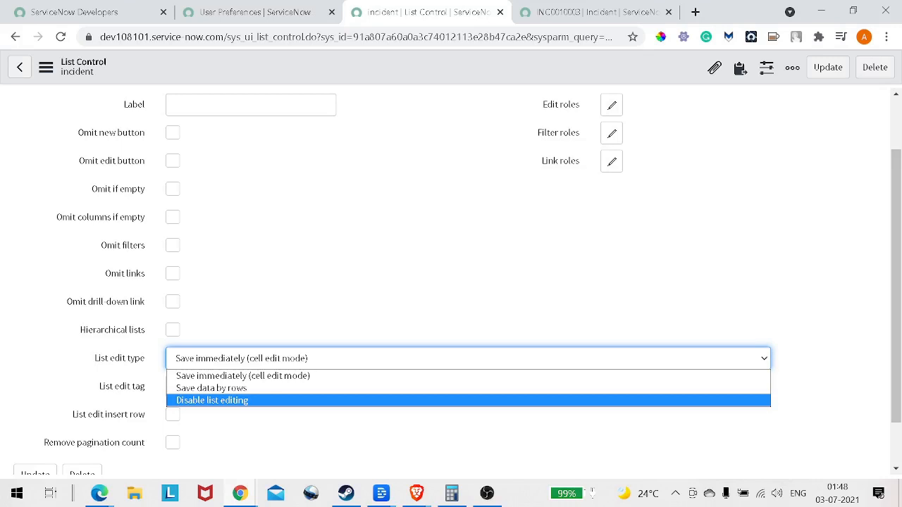
key(Up)
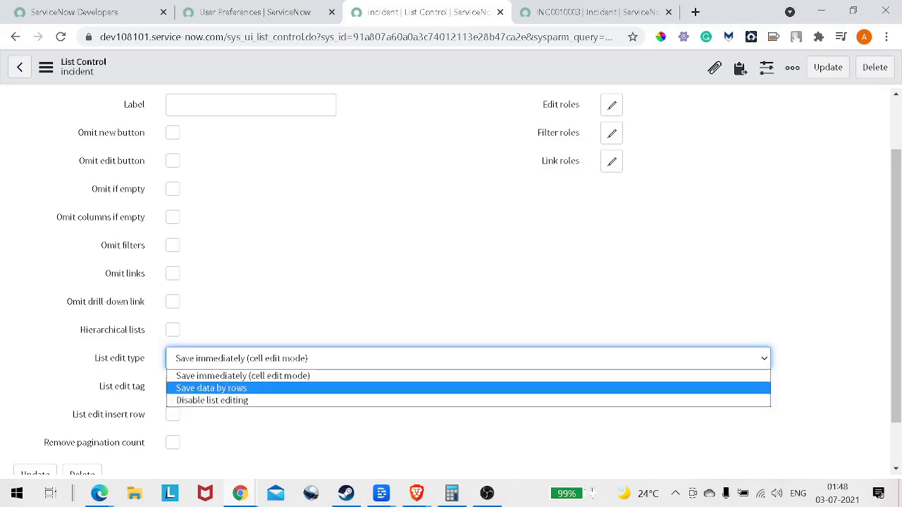
key(Down)
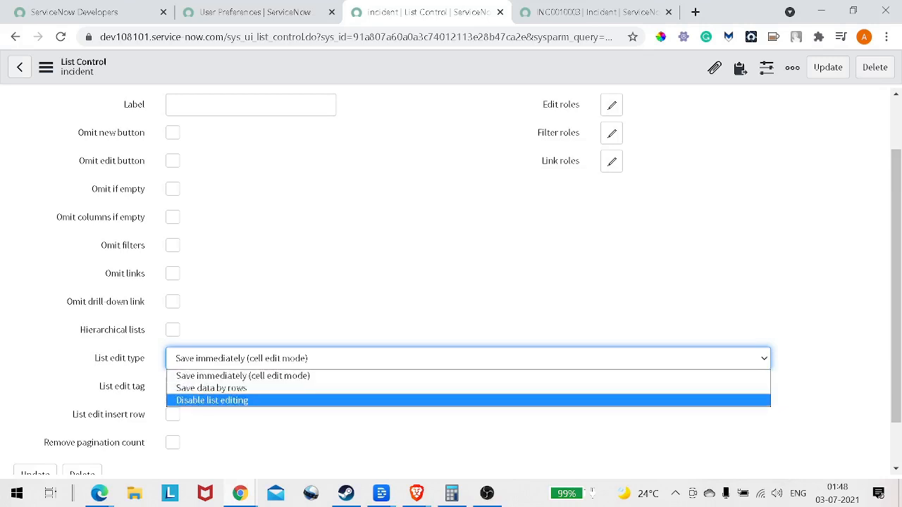
click(122, 386)
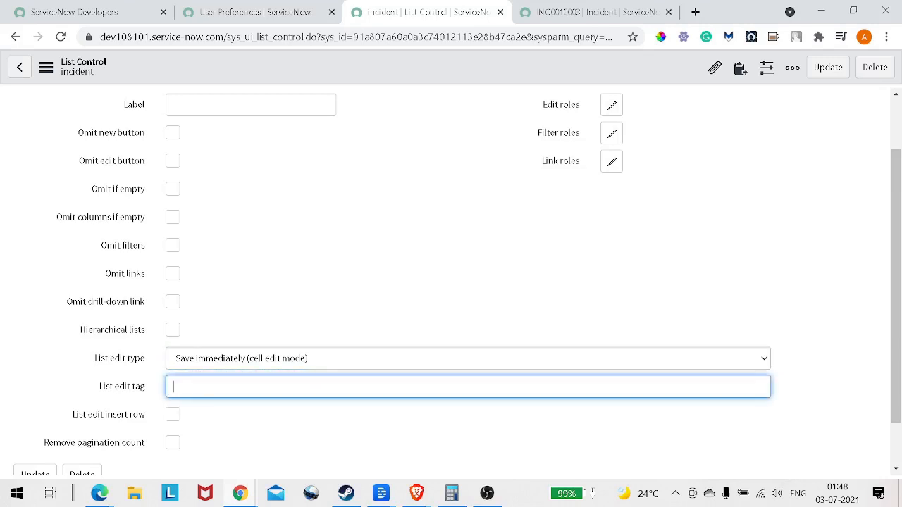
Examine the remaining List Control settings of the Incident table, including the list edit and omit options
scroll(468, 282, down, 1)
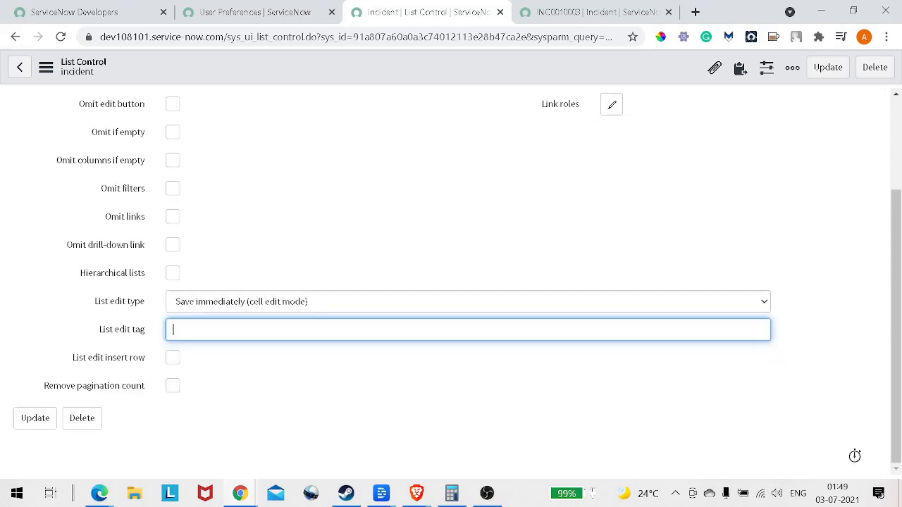
scroll(173, 146, up, 1)
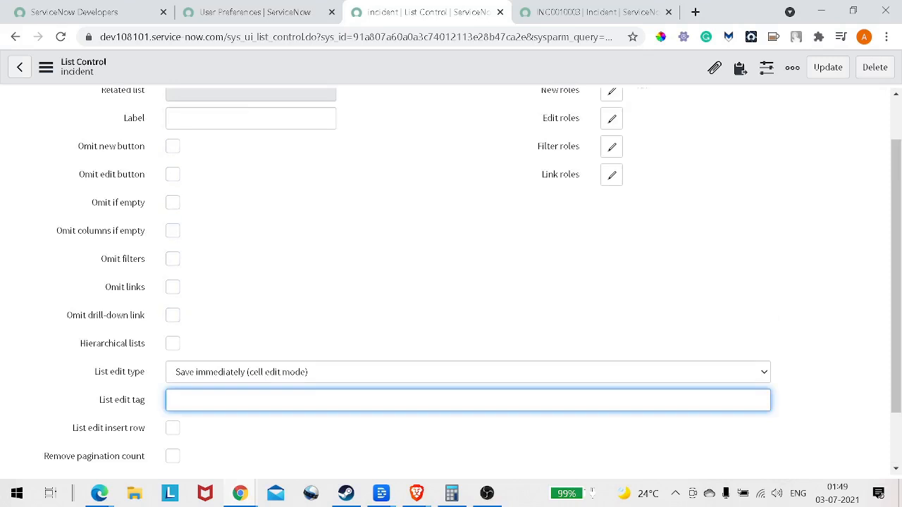
scroll(172, 258, down, 1)
scroll(173, 245, up, 2)
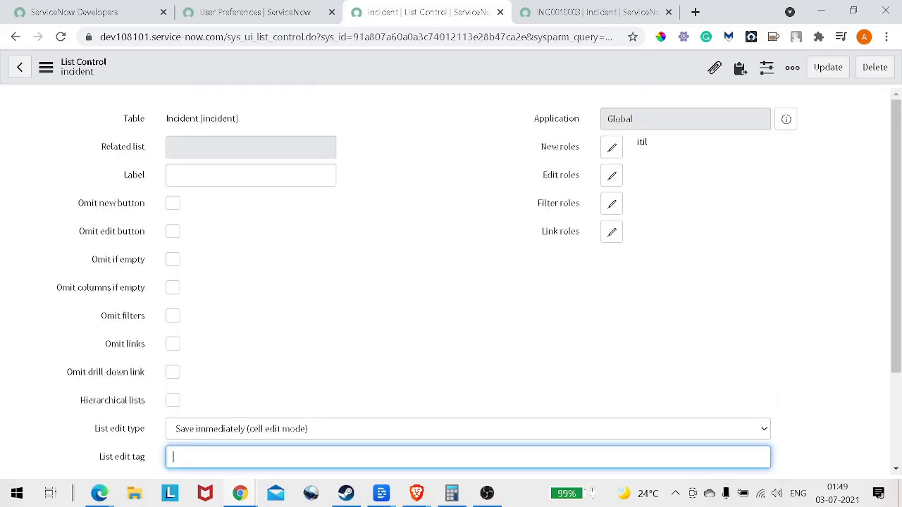
drag(146, 430, 99, 429)
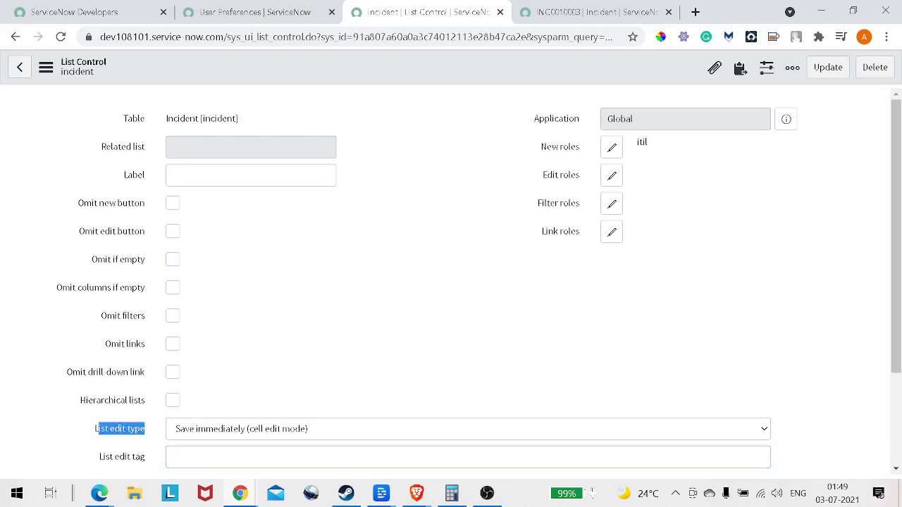
scroll(112, 428, down, 1)
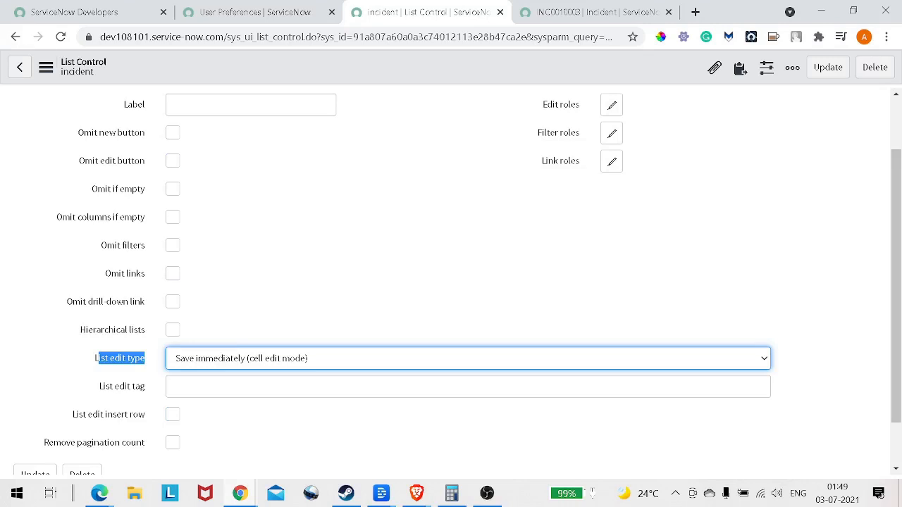
Return to the Incidents list and disable Enable list edit in its column personalization
click(15, 37)
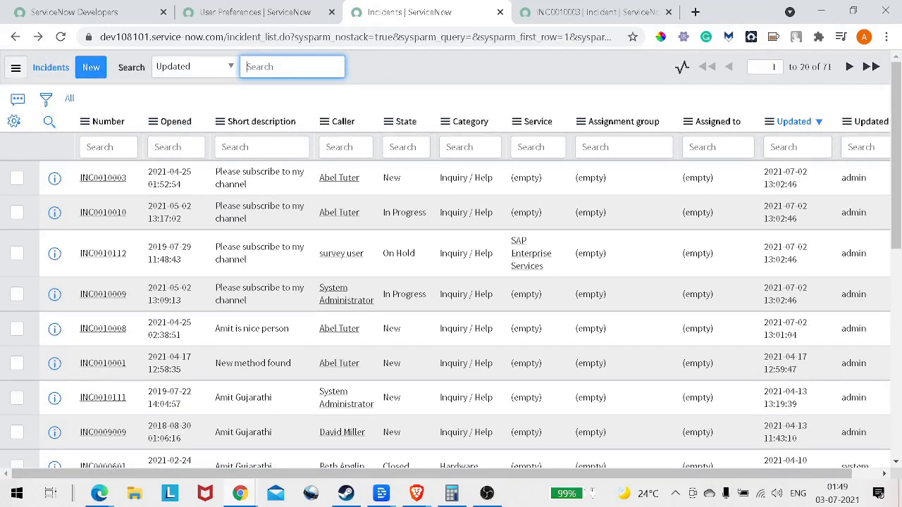
click(13, 122)
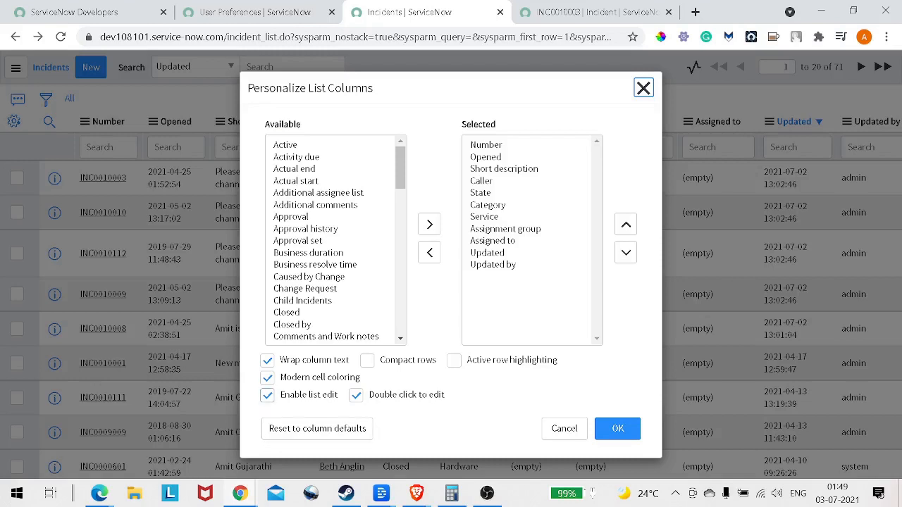
click(267, 395)
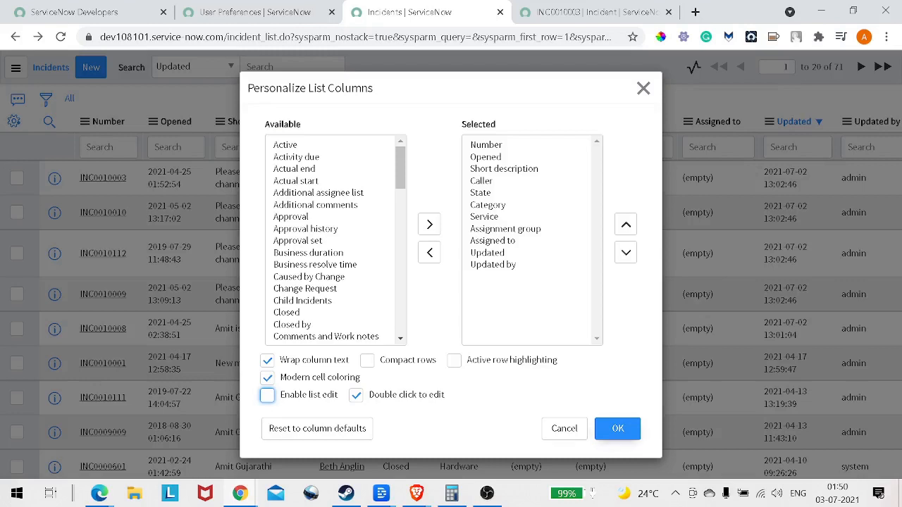
click(618, 428)
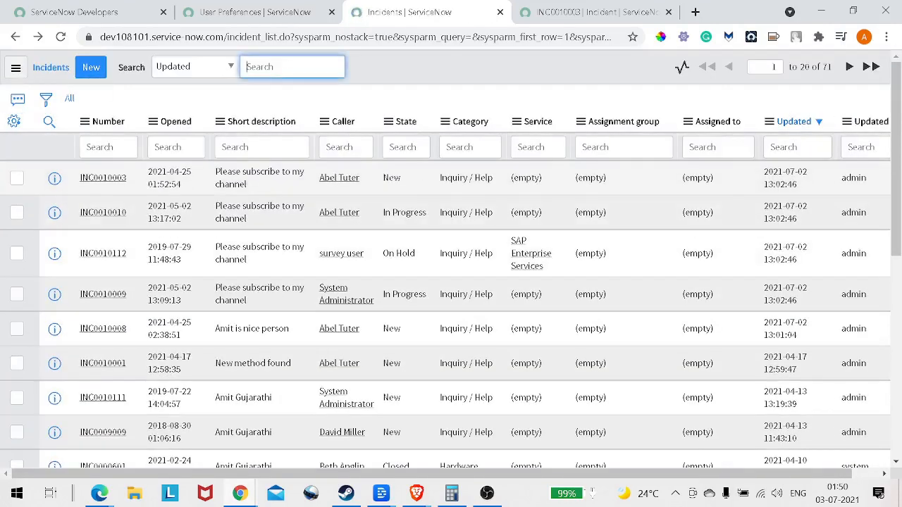
Try to edit the Short description, Caller and Category cells of the first incident directly in the list
click(252, 185)
triple_click(365, 178)
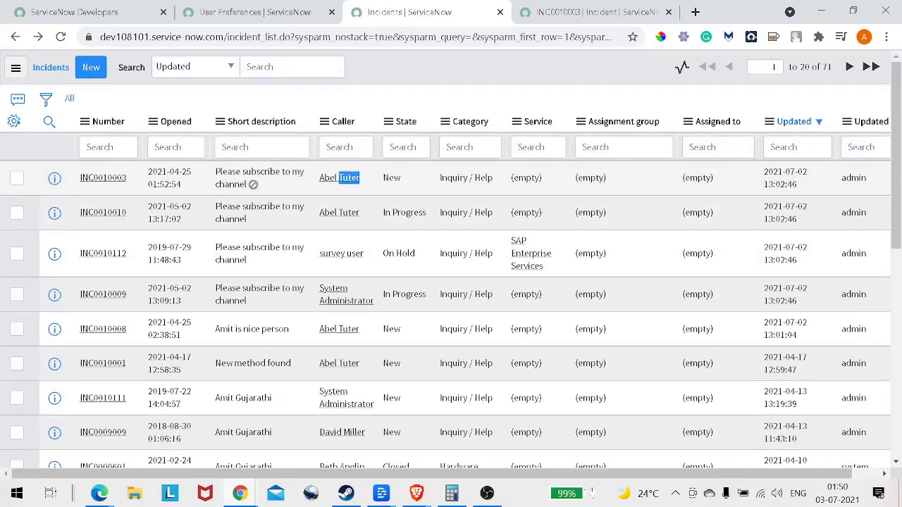
double_click(365, 177)
click(365, 178)
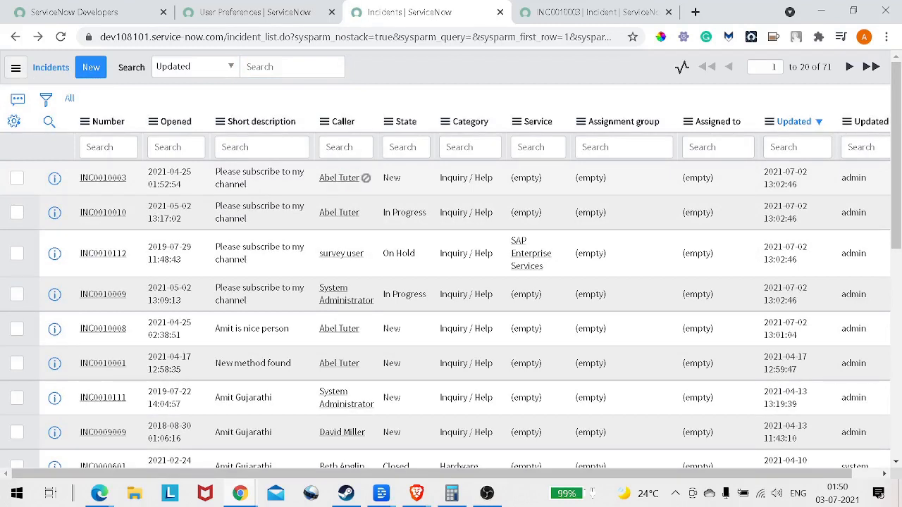
double_click(365, 178)
double_click(465, 178)
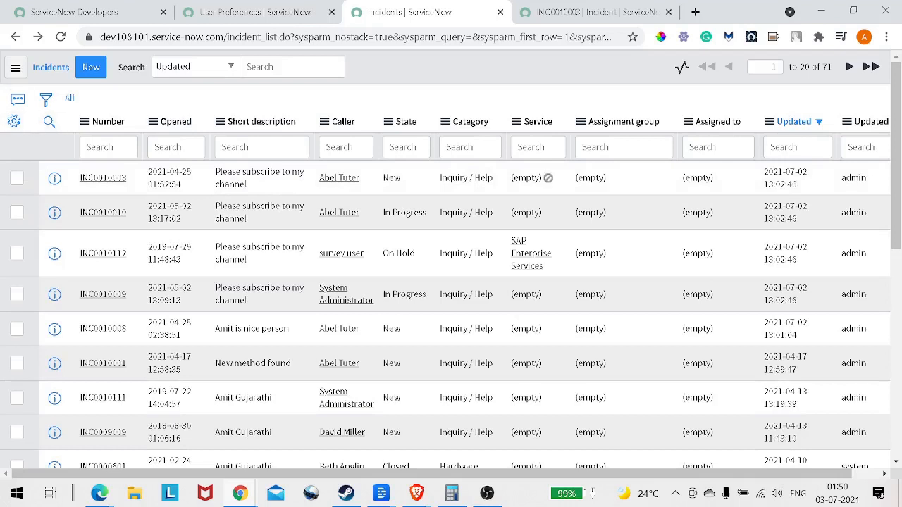
Enable list edit again and turn off Double click to edit in the Incidents list personalization
click(14, 121)
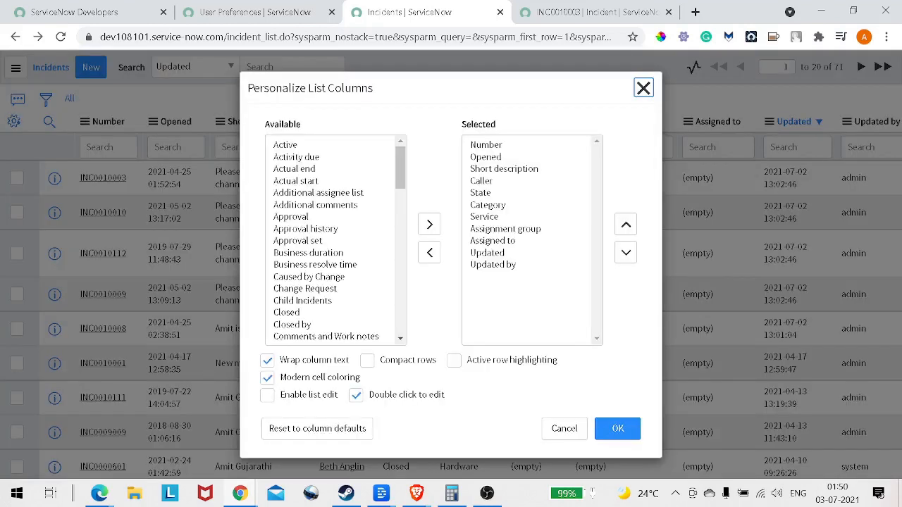
click(267, 395)
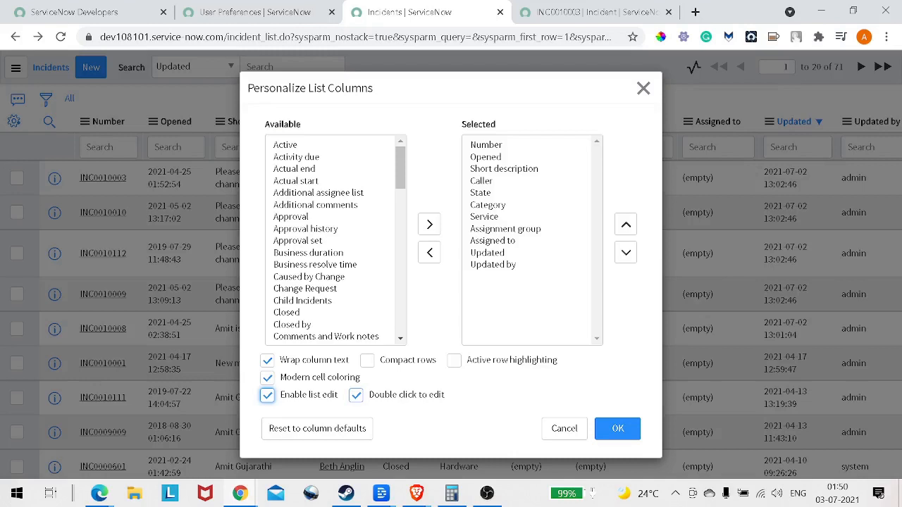
key(Tab)
key(space)
click(617, 429)
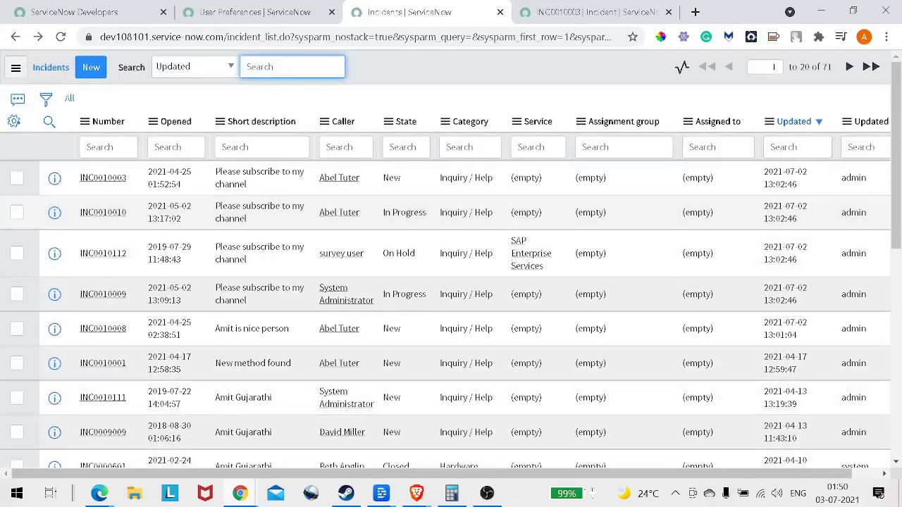
Test inline editing of the first incident's Short description, Category and Assignment group, leaving each cell without saving a change
click(271, 183)
double_click(261, 178)
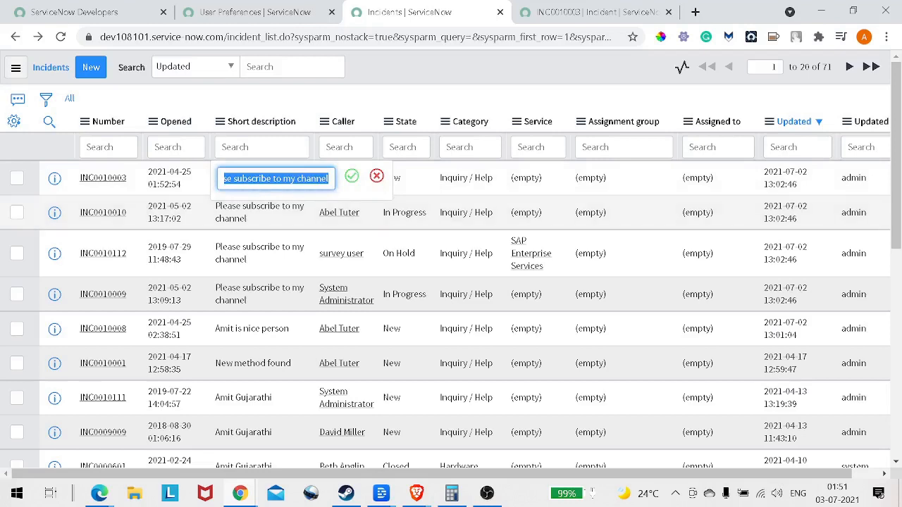
click(501, 189)
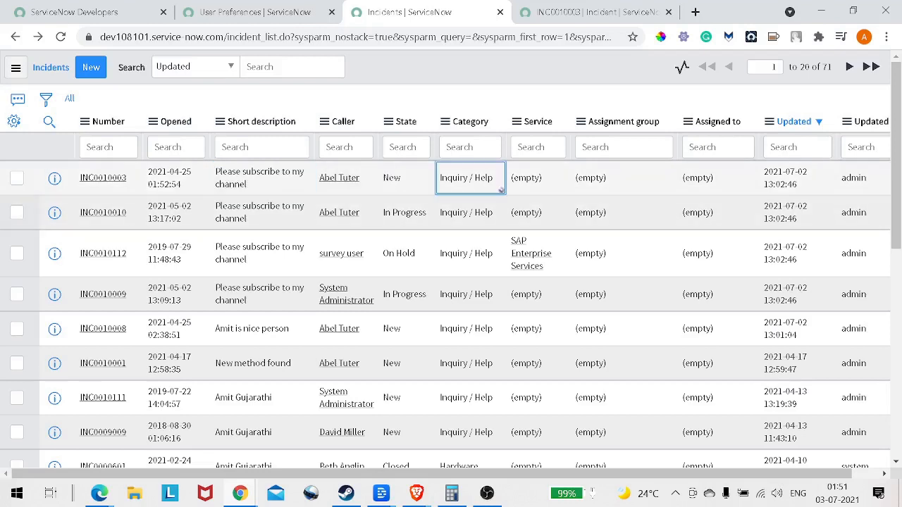
double_click(501, 188)
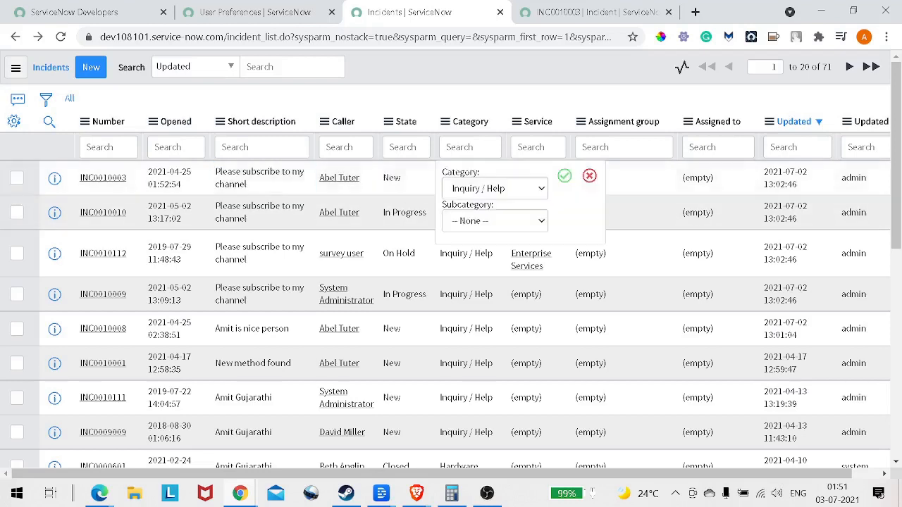
click(589, 178)
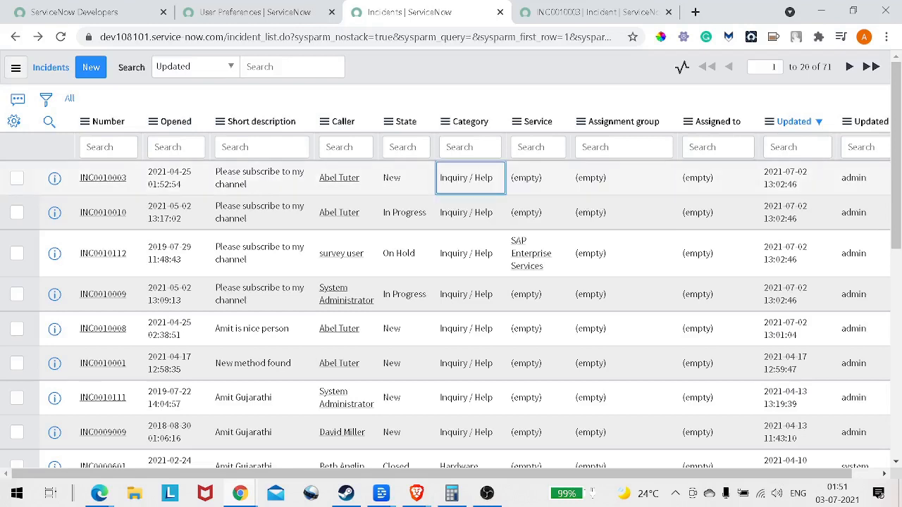
click(673, 189)
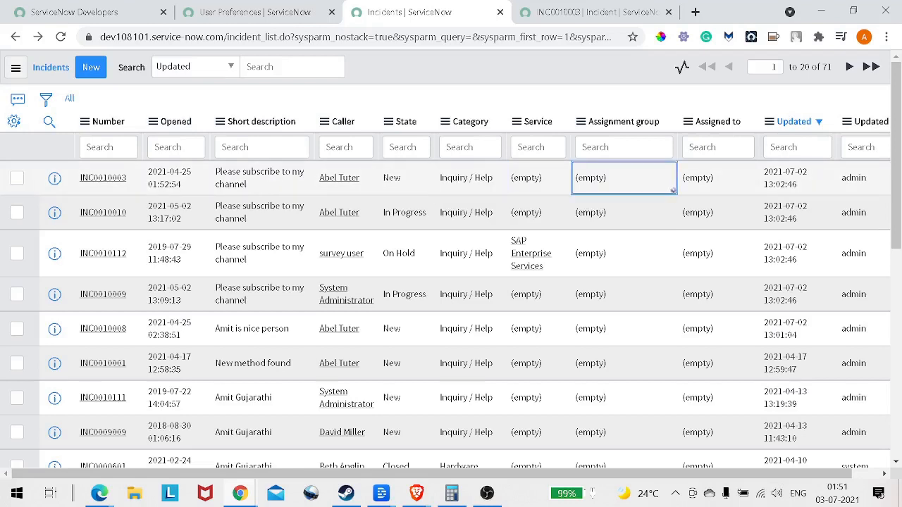
double_click(673, 189)
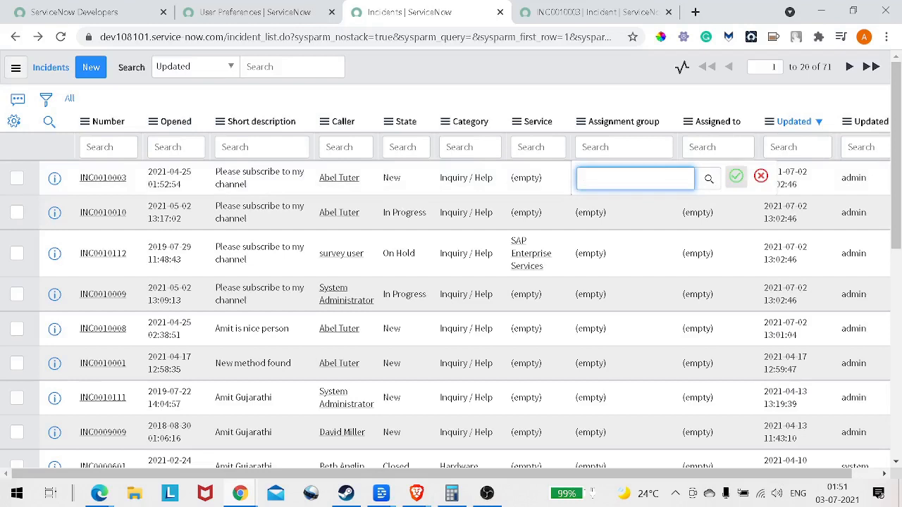
click(761, 175)
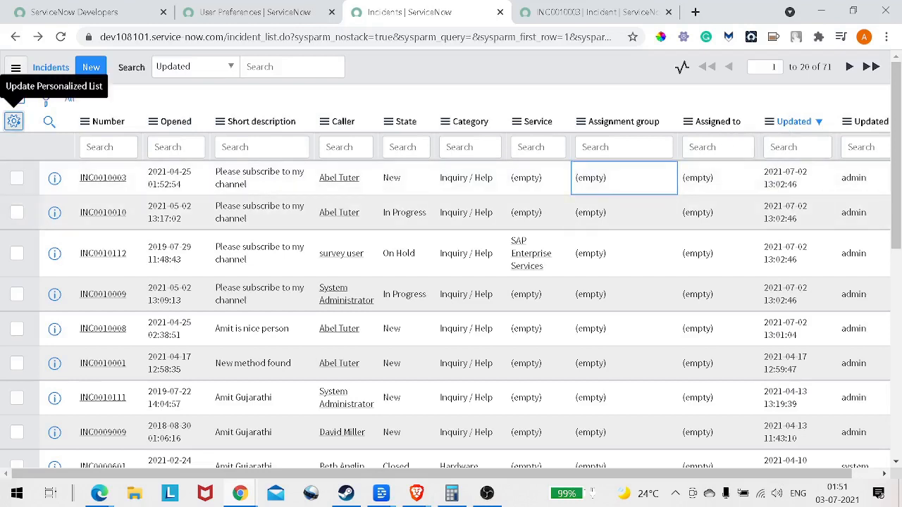
Turn on Double click to edit, reset the Incidents list to its column defaults, and check and confirm the personalization settings
click(14, 121)
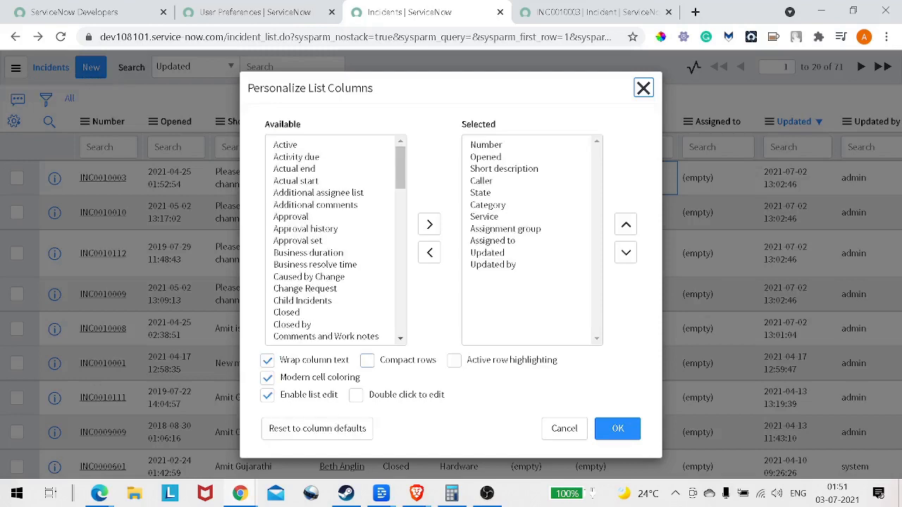
scroll(333, 240, down, 10)
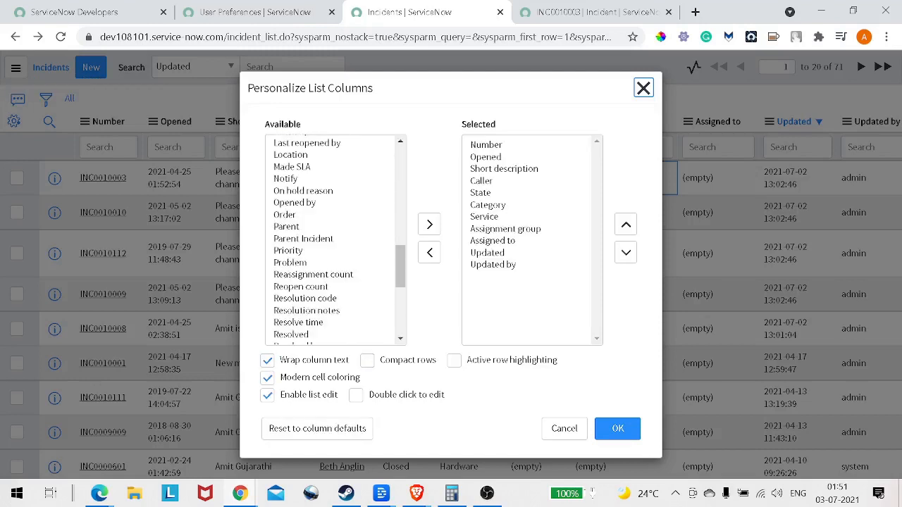
click(356, 395)
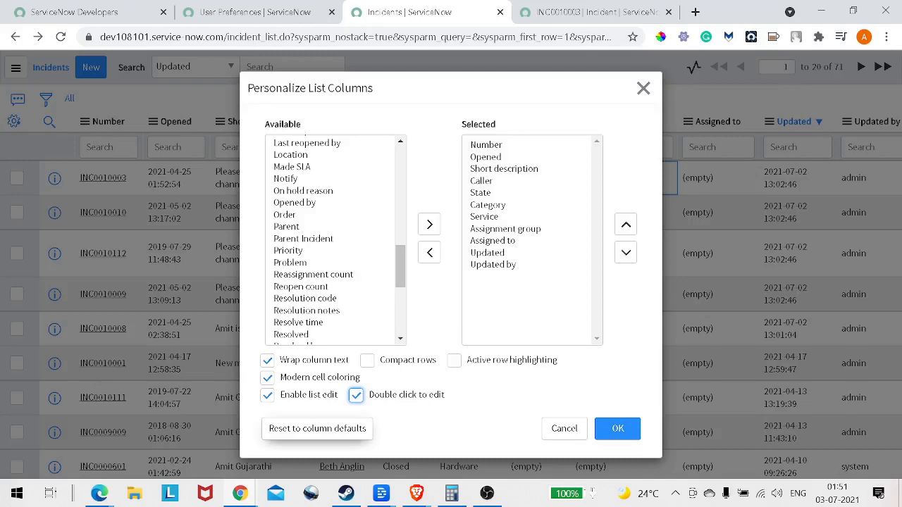
click(317, 429)
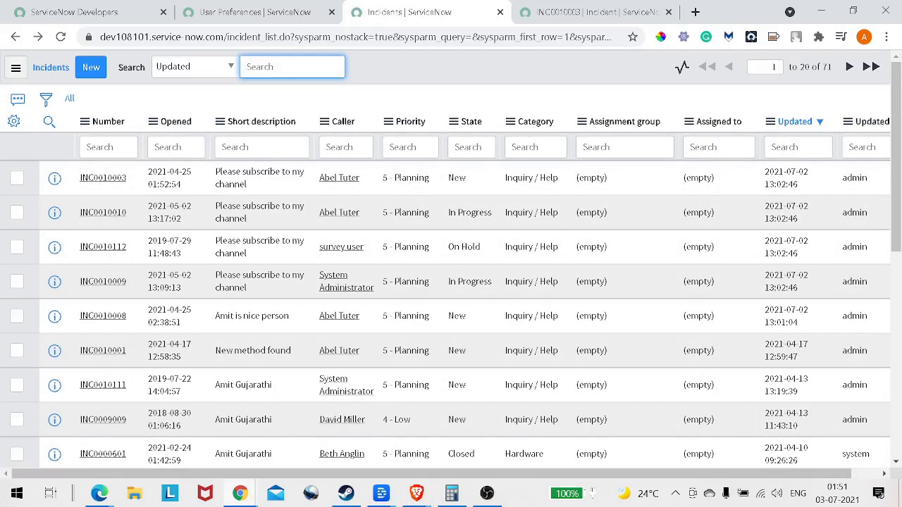
click(14, 121)
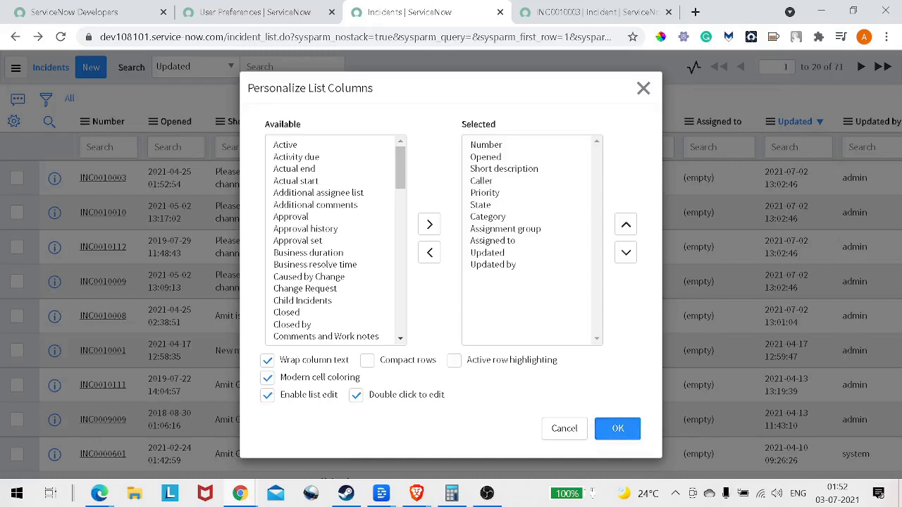
click(618, 429)
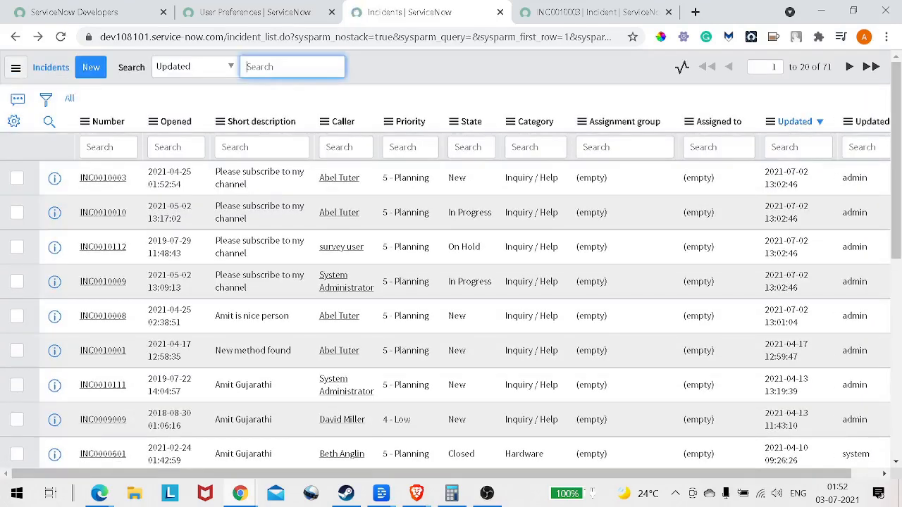